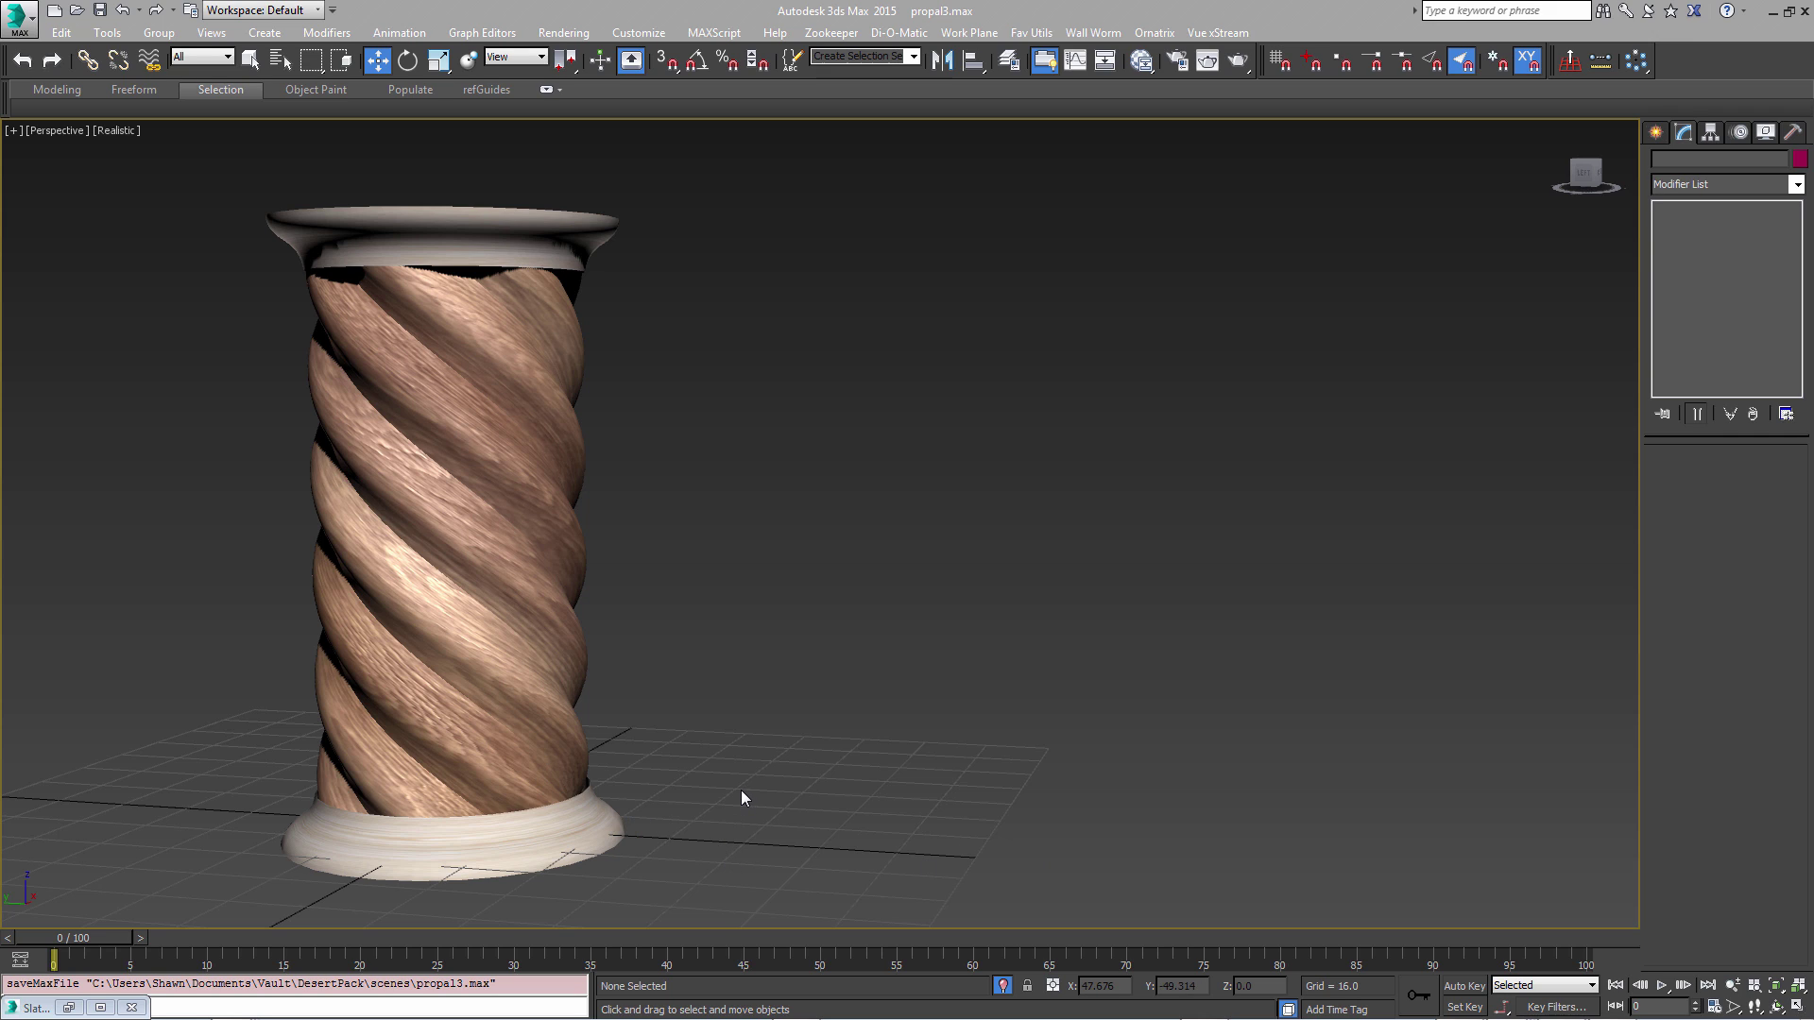
Box-select all three twisted column parts and open the Wall Worm menu.
mouse_move(713, 867)
mouse_down()
mouse_move(512, 498)
mouse_move(497, 157)
mouse_up()
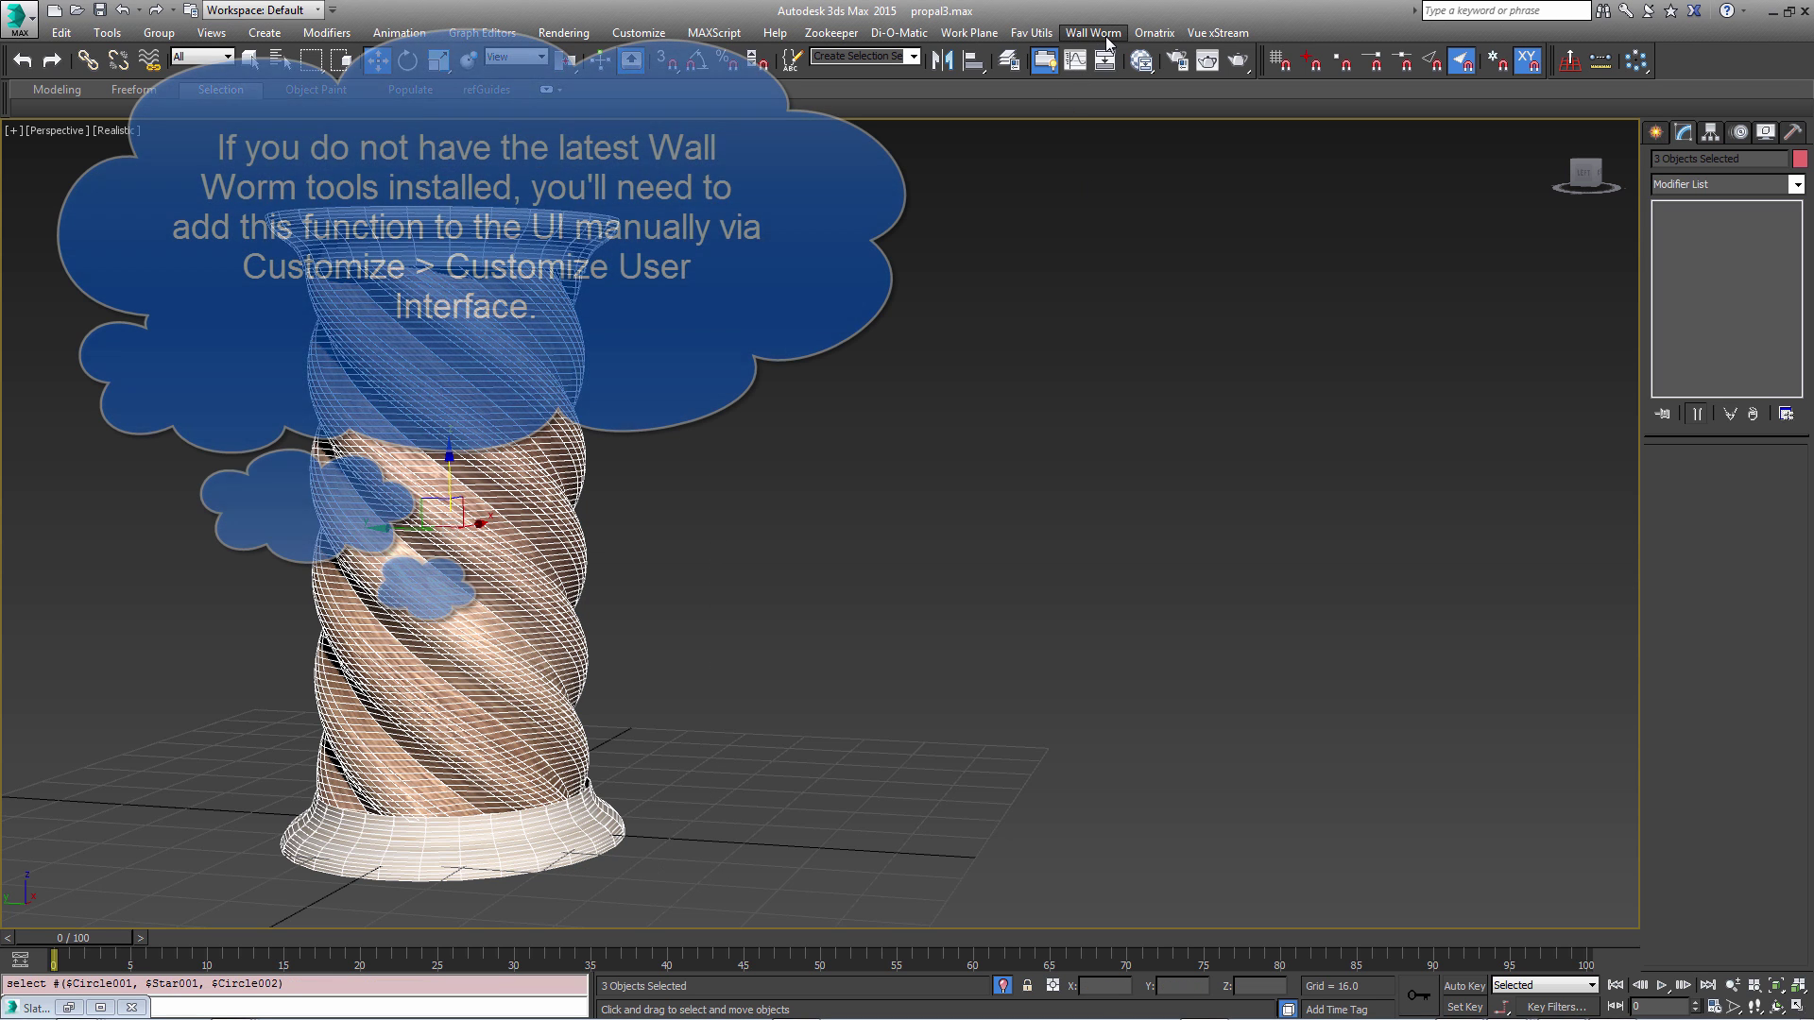
click(1106, 36)
mouse_move(1145, 97)
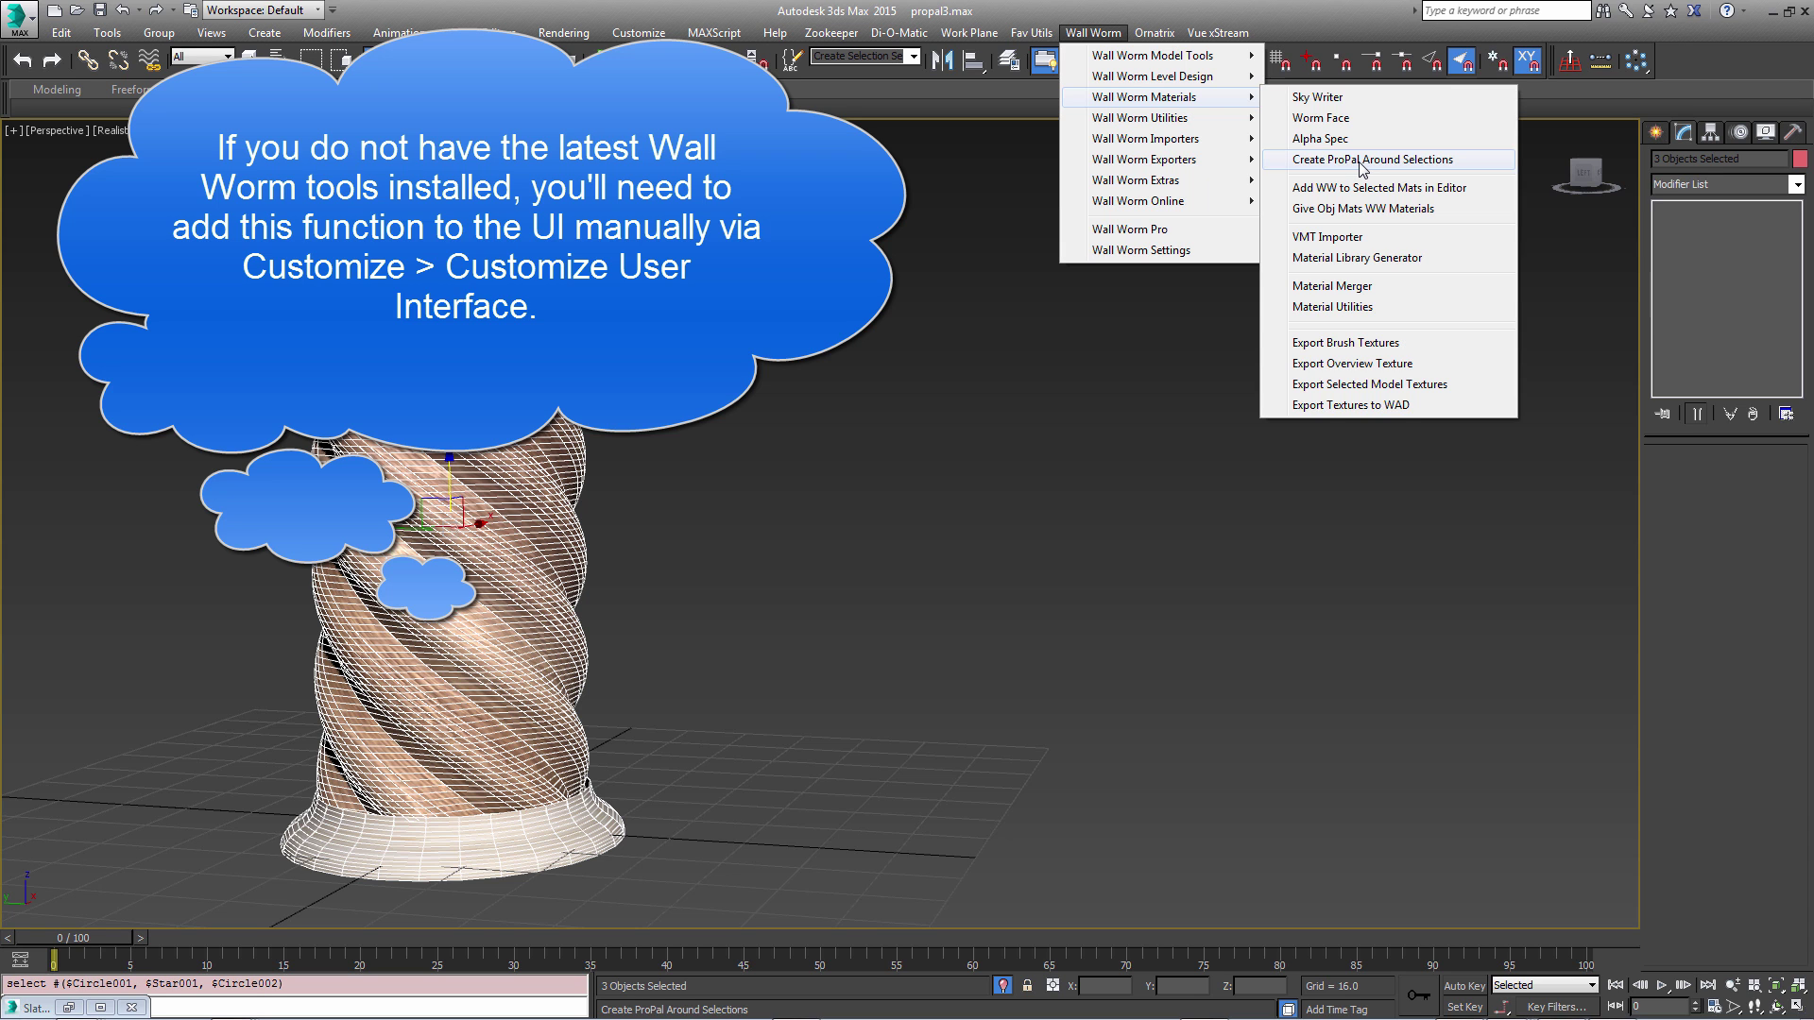
Create a green ProPal projection cylinder around the selected column.
click(1361, 163)
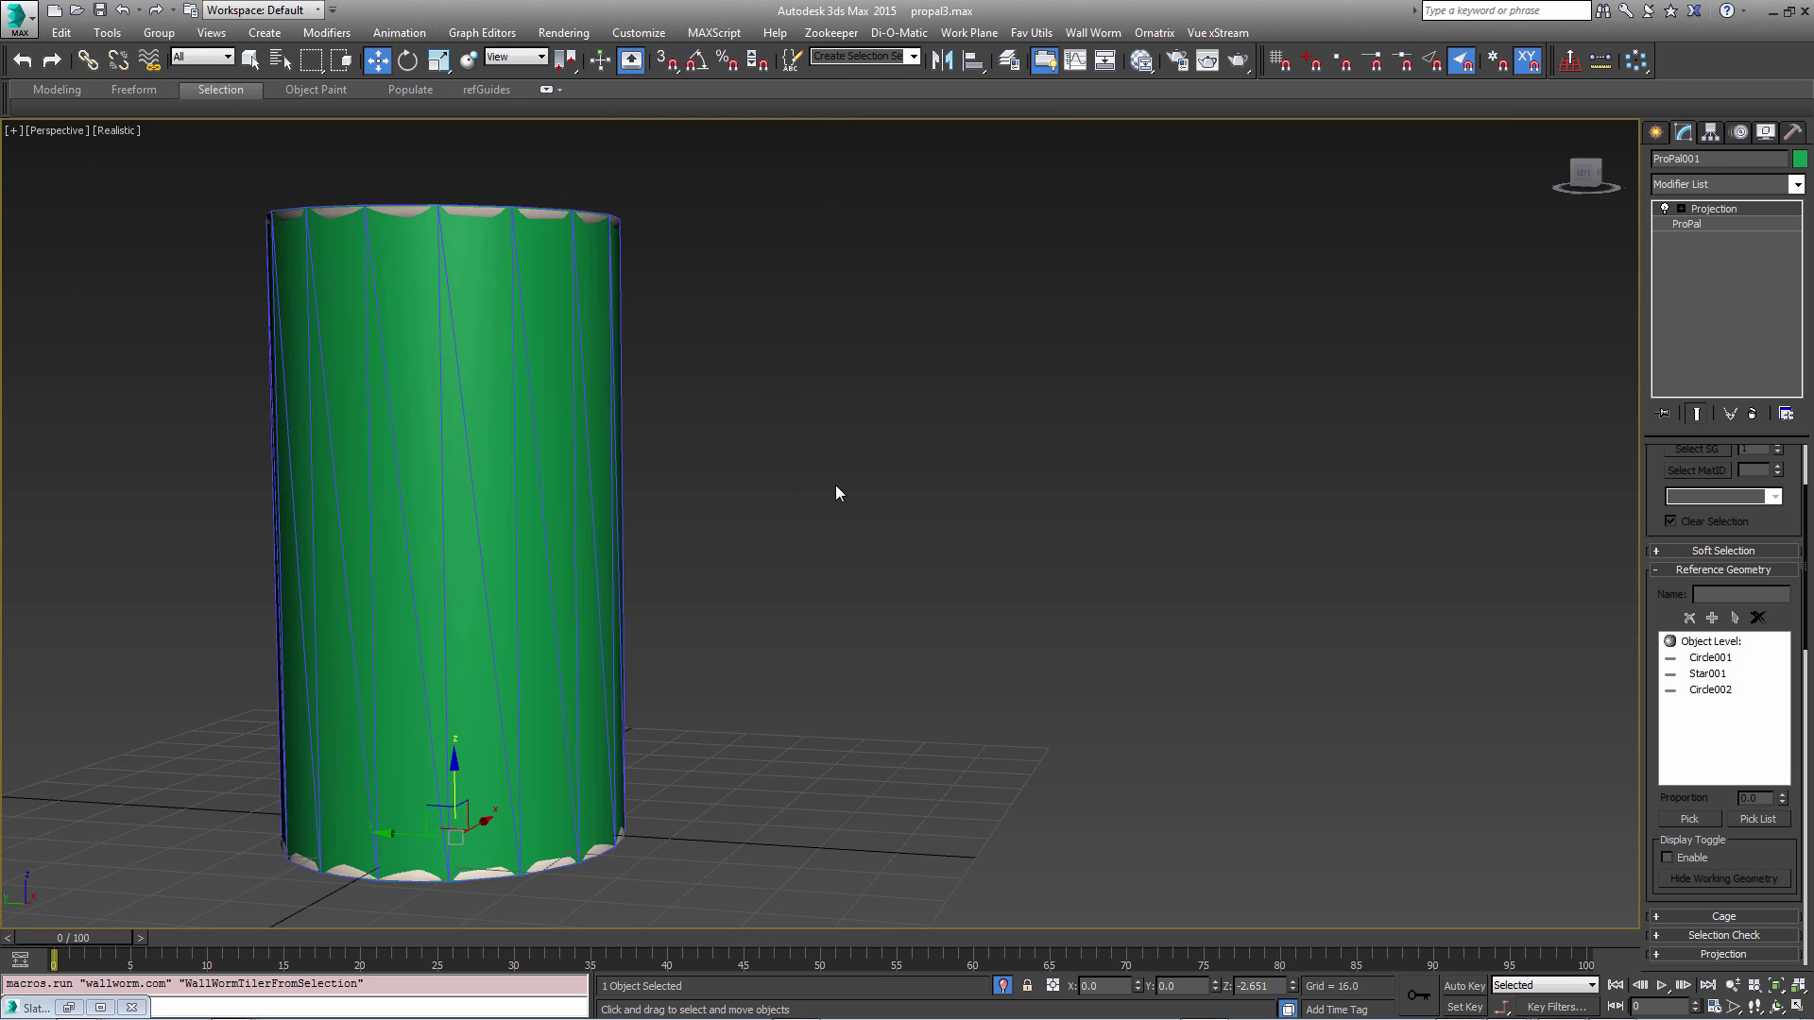
alt+middle_drag(824, 498, 733, 531)
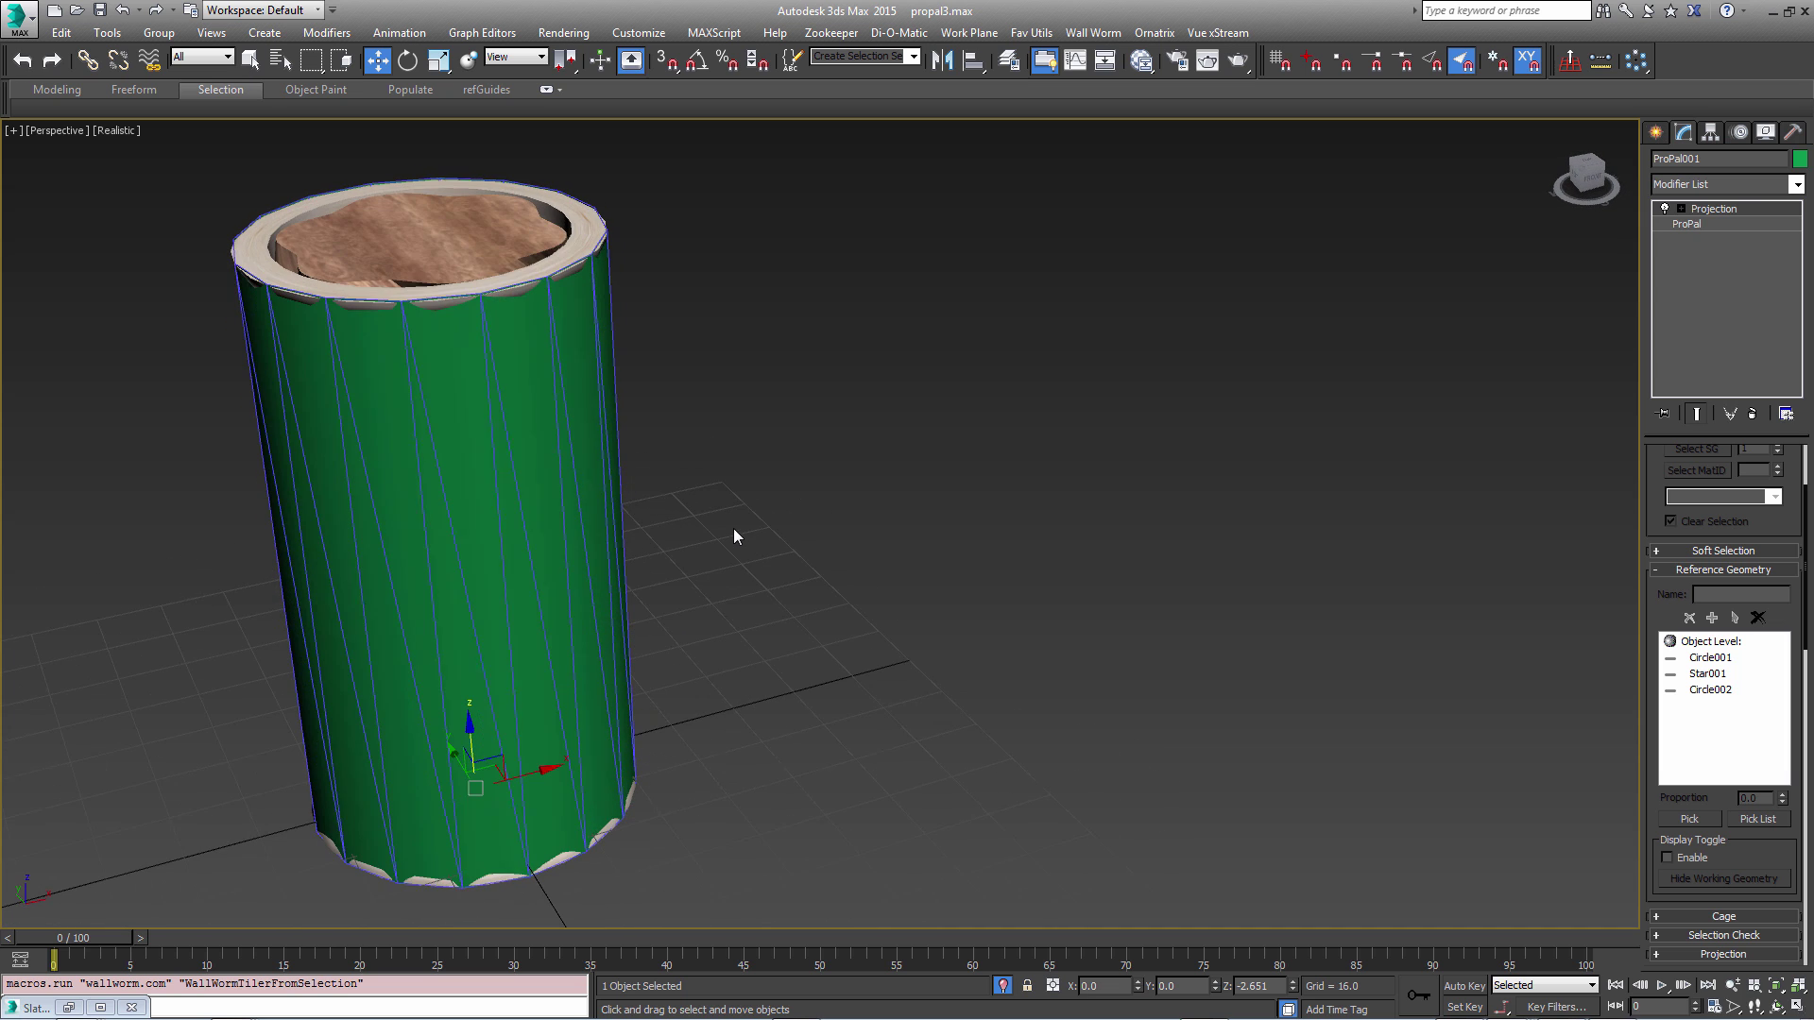
alt+middle_drag(1274, 463, 1062, 513)
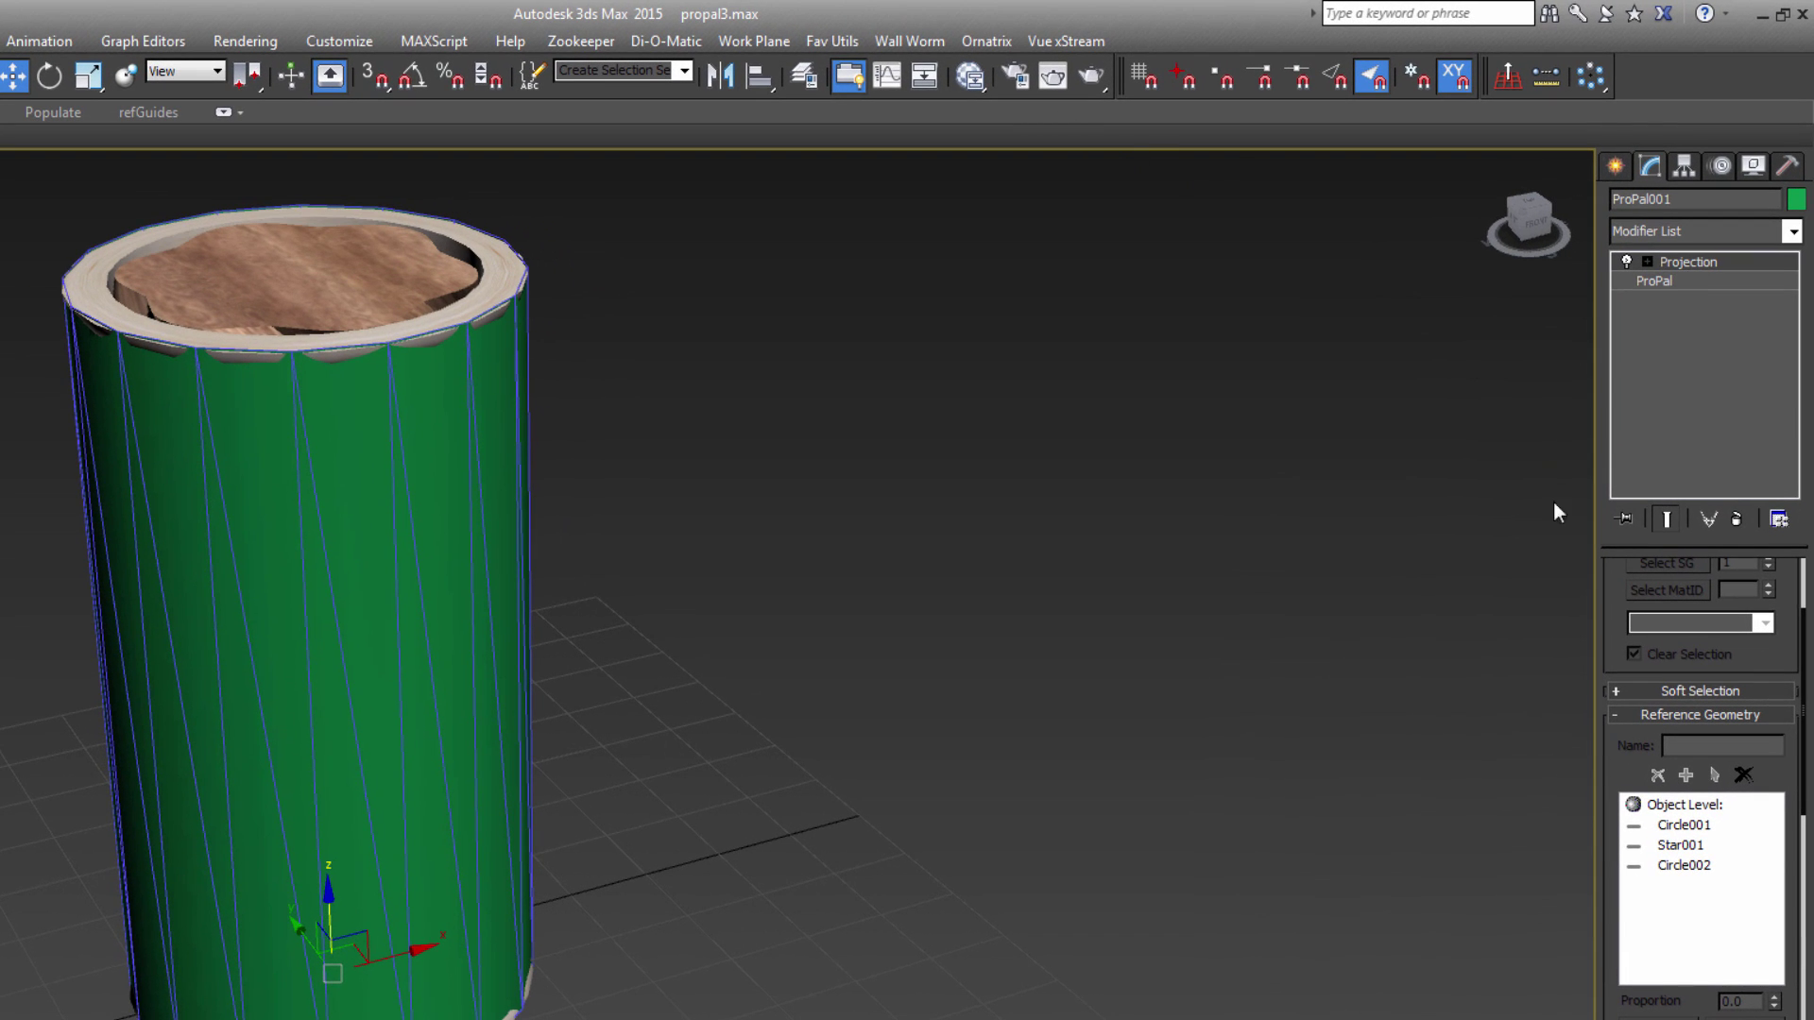
Widen the ProPal cylinder's radius to 39.617 in the ProPal Connection rollout.
drag(1660, 546, 1660, 369)
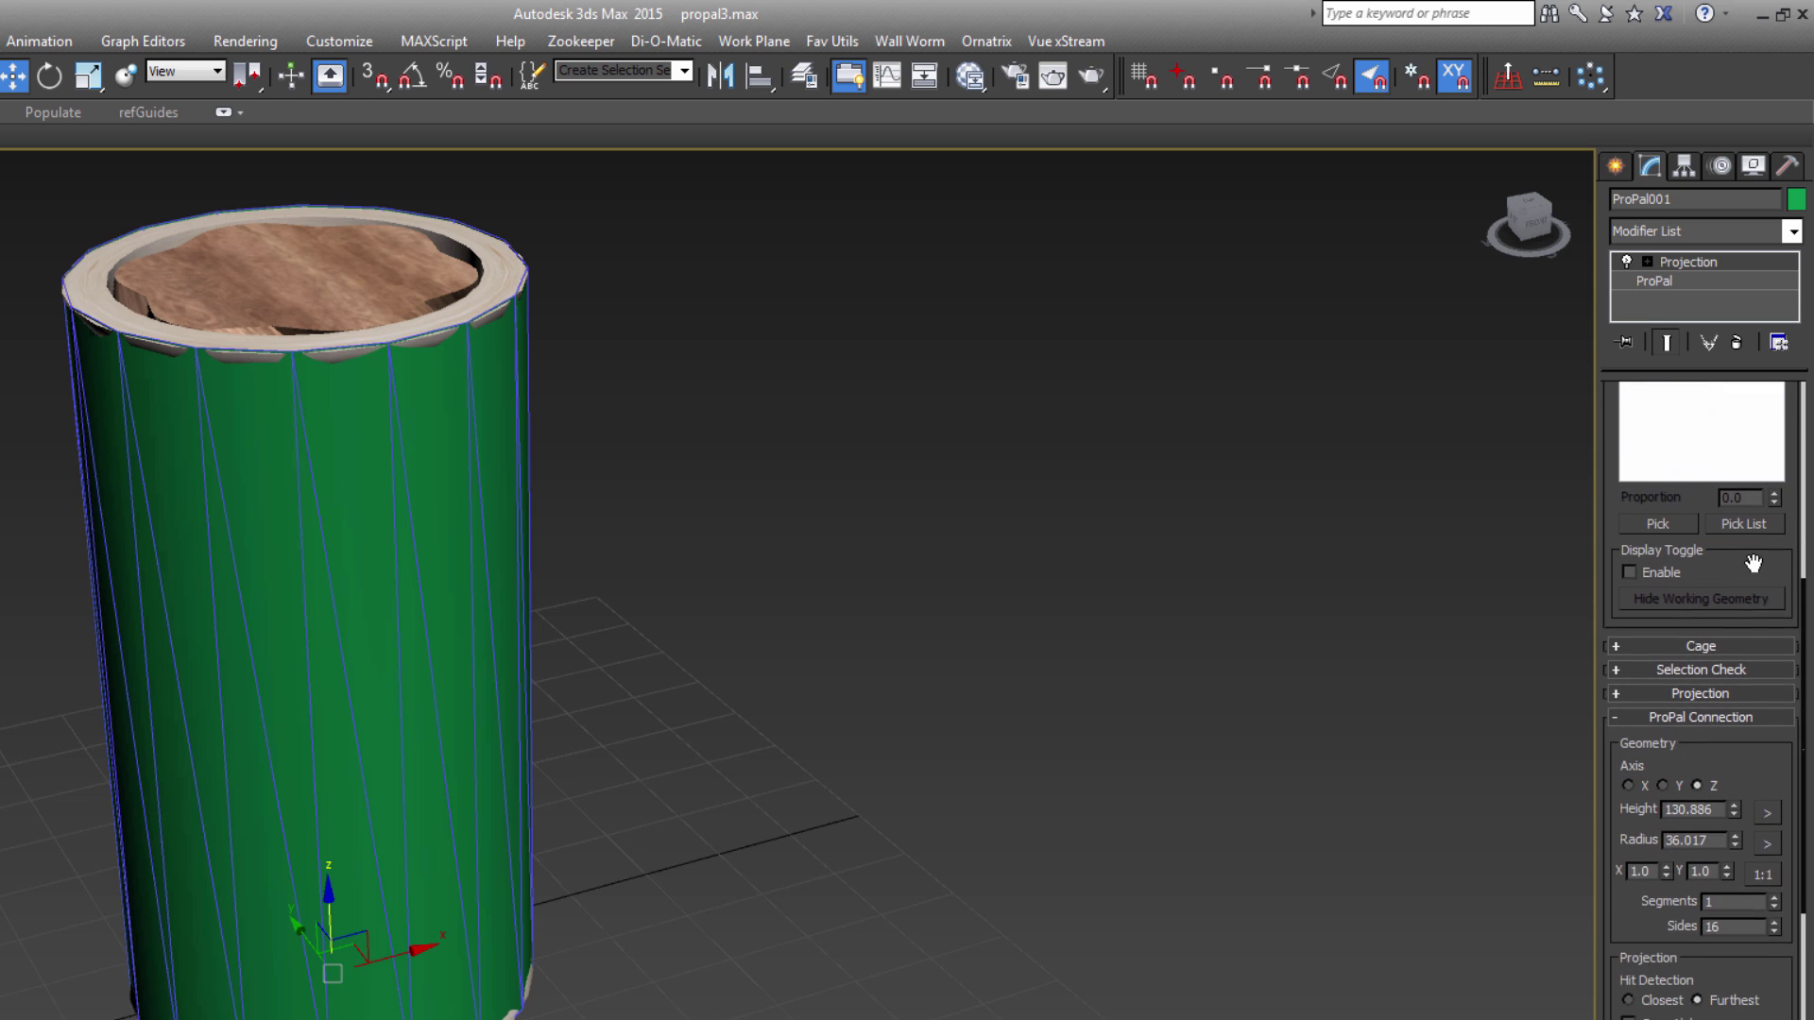
drag(1753, 907, 1729, 421)
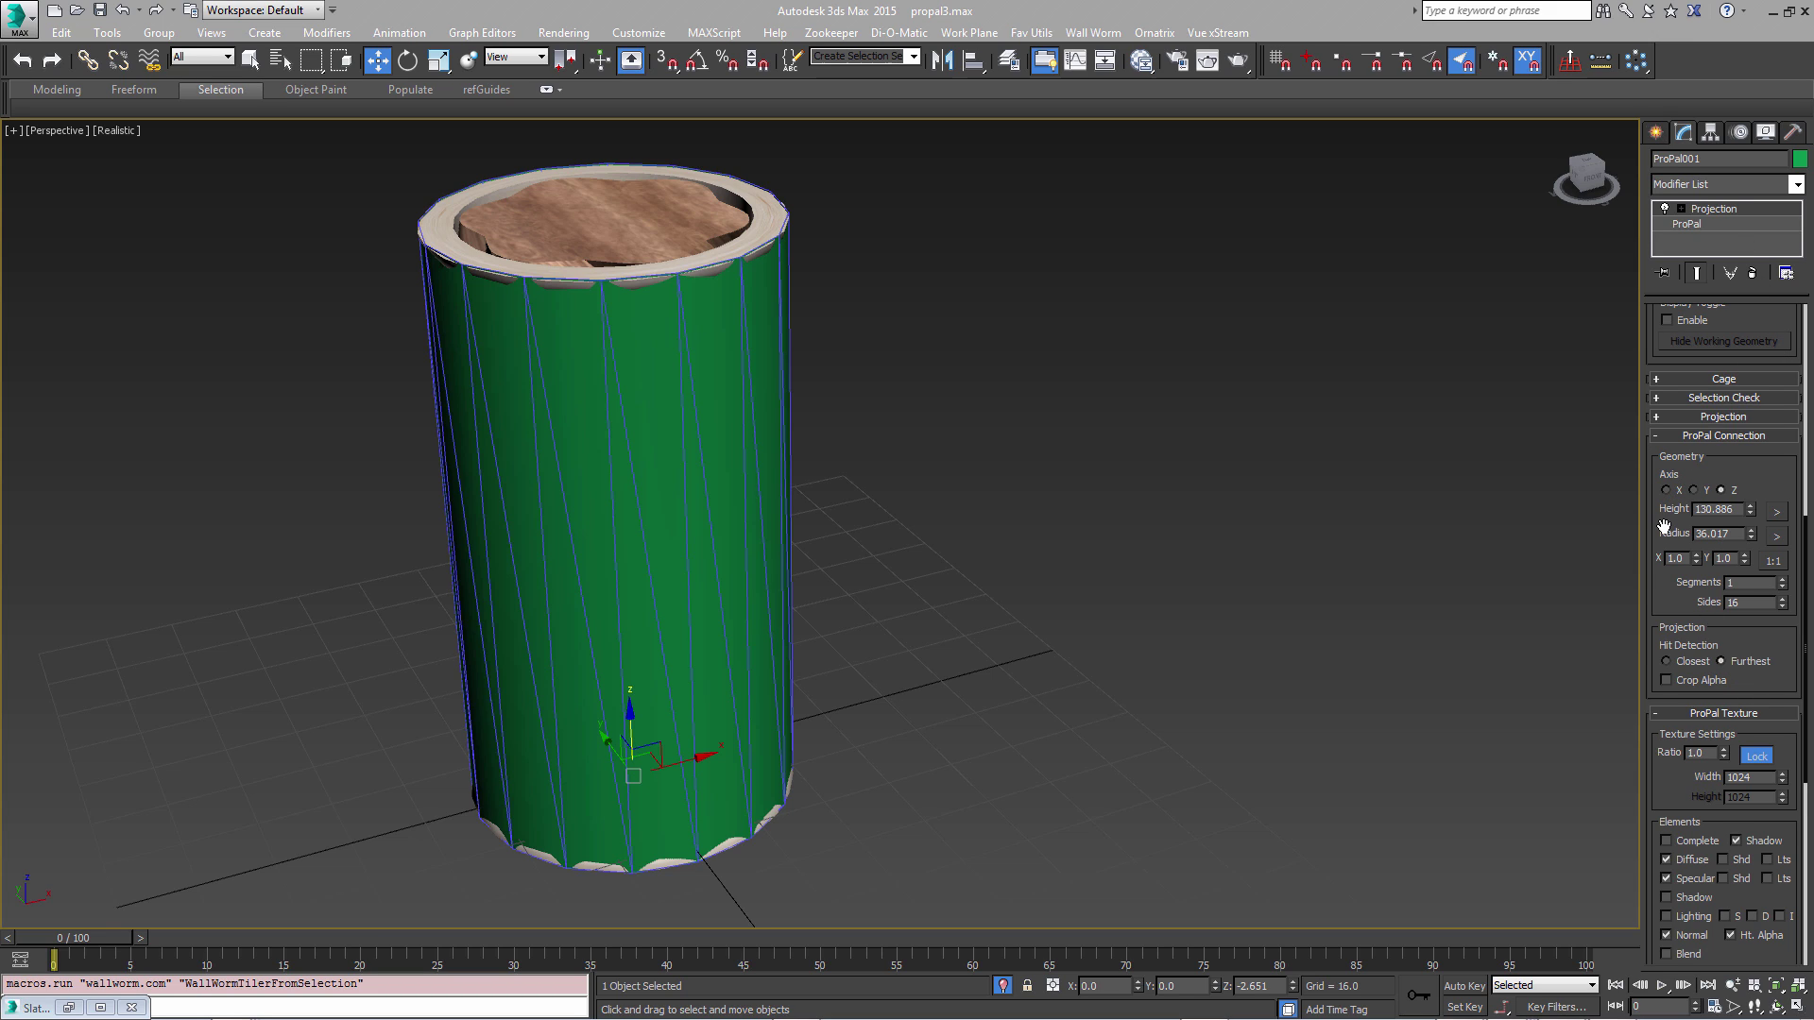
drag(1664, 527, 1673, 454)
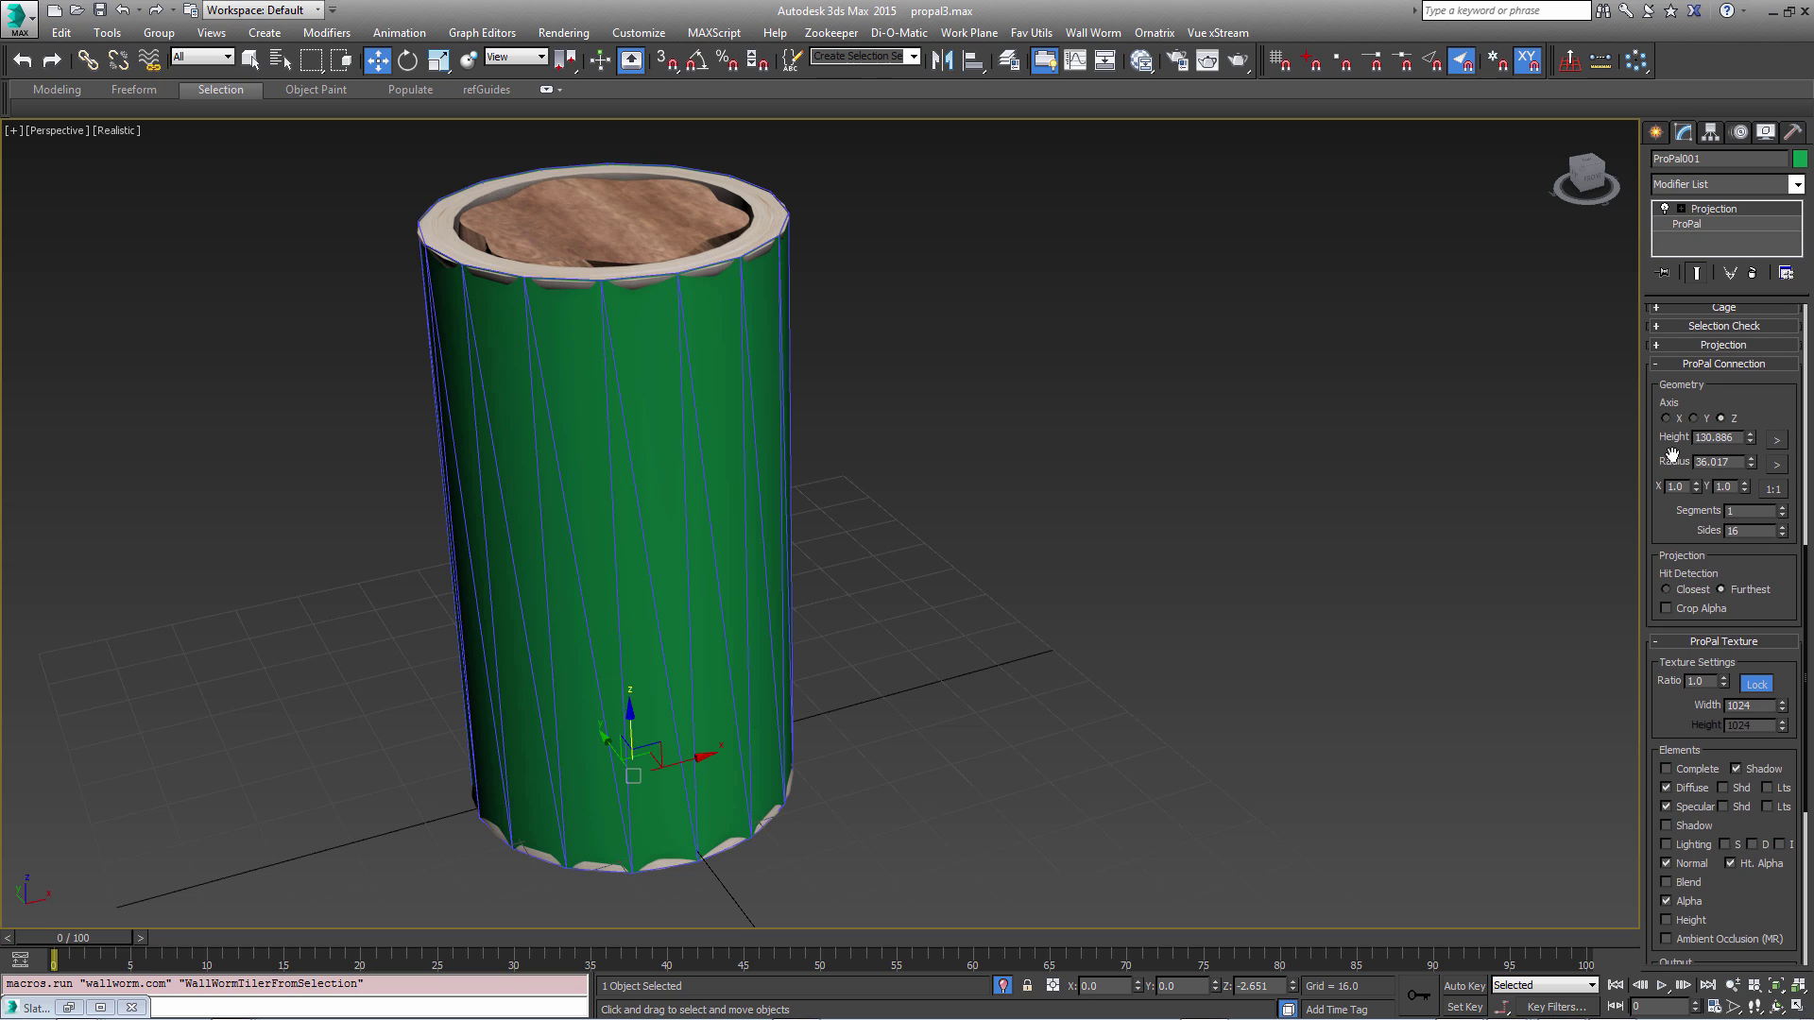
drag(1672, 455, 1682, 416)
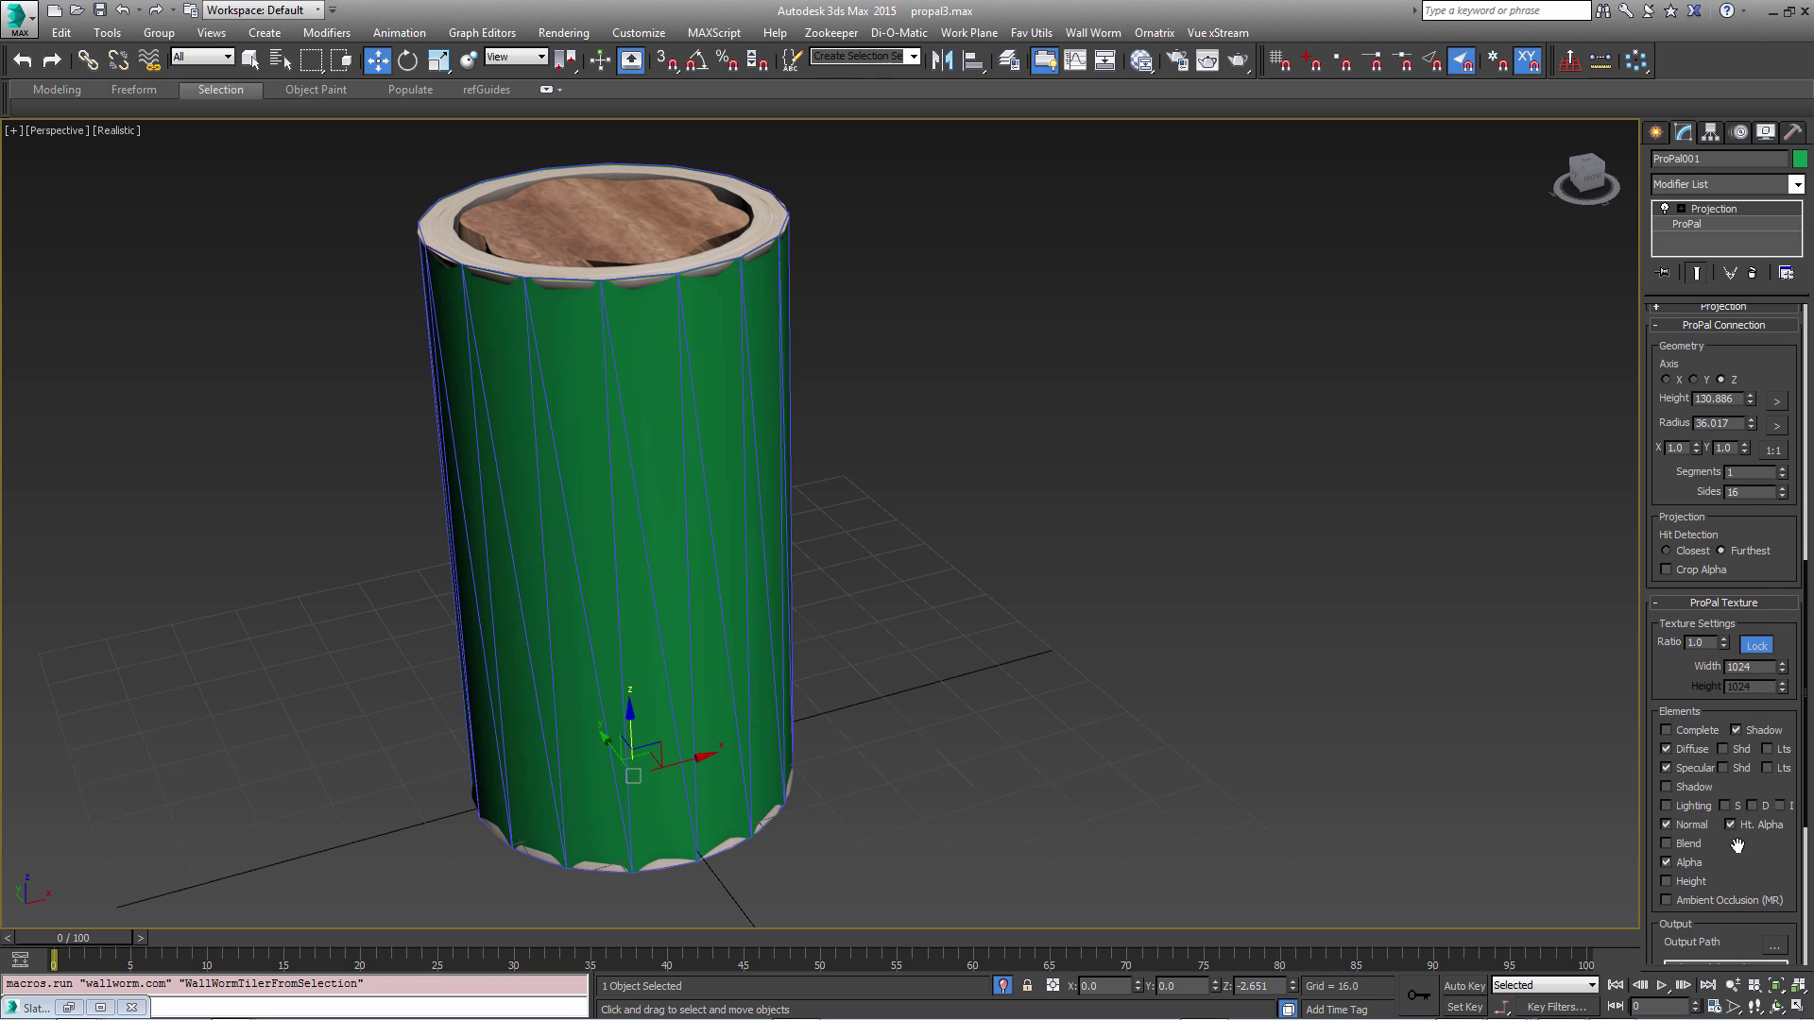
drag(1737, 844, 1738, 536)
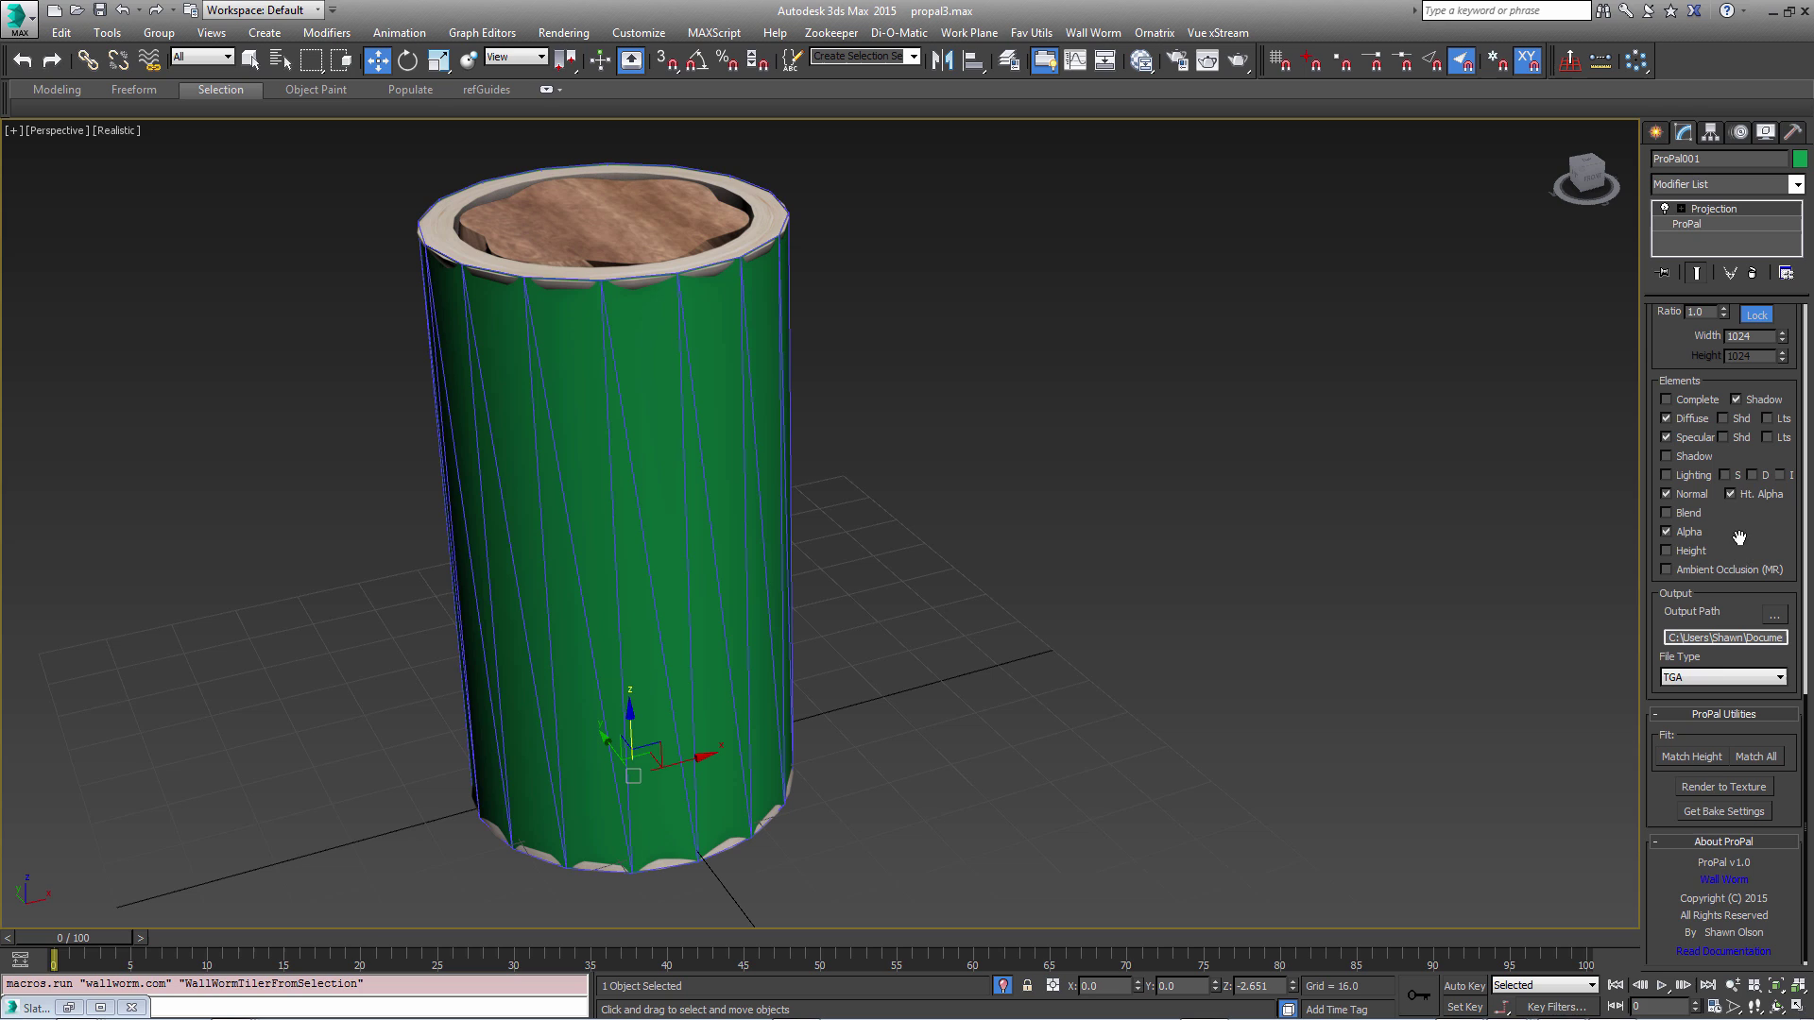
scroll(1788, 816, up, 2)
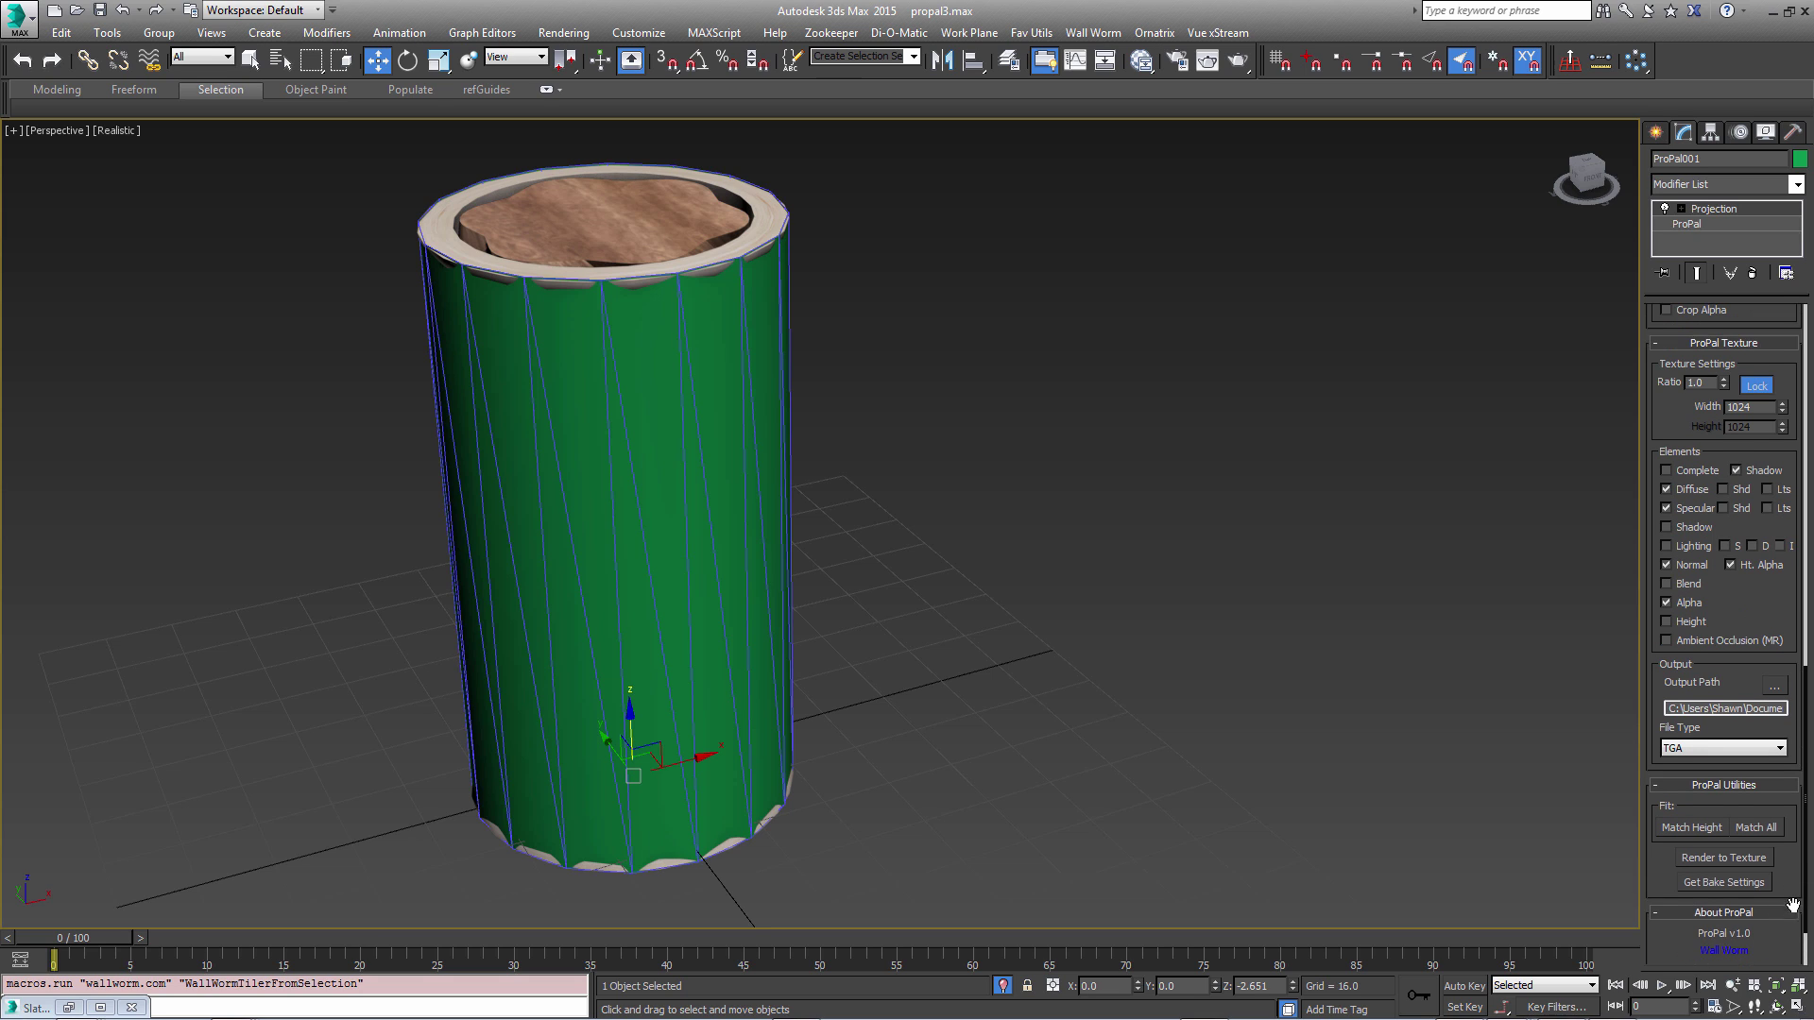
scroll(1776, 756, up, 2)
drag(1773, 716, 1747, 884)
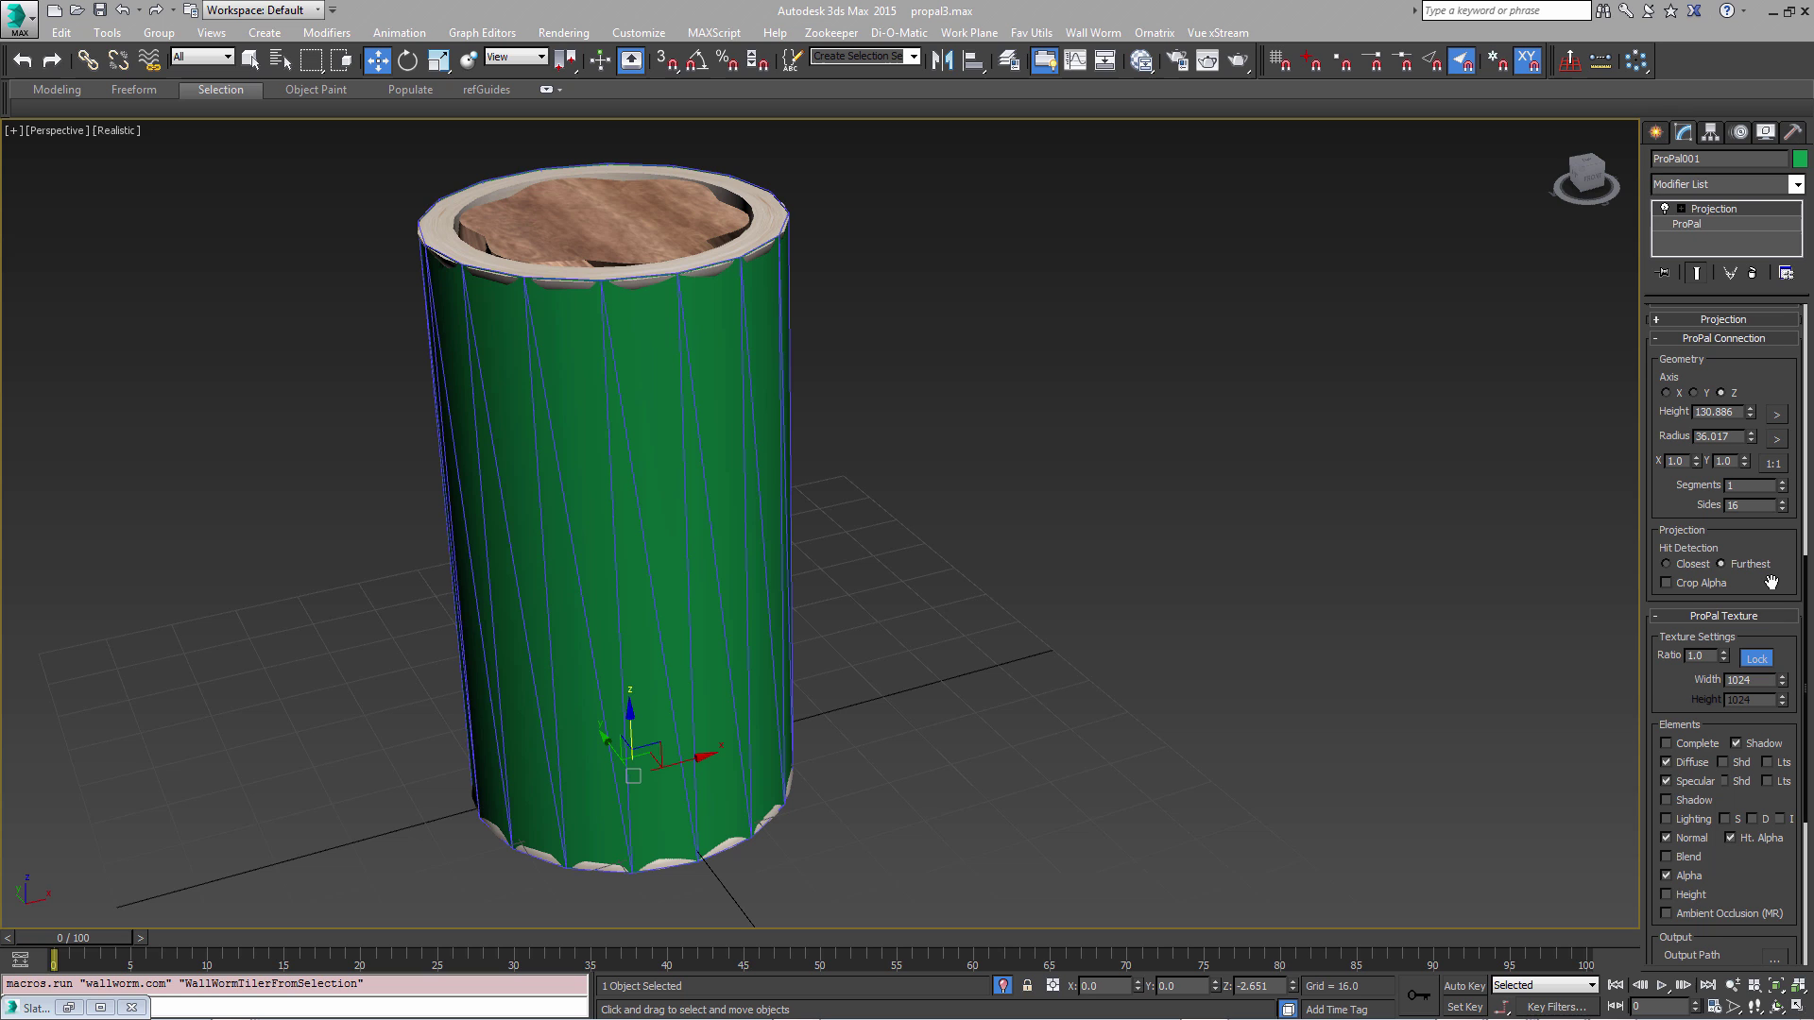
drag(1750, 435, 1753, 401)
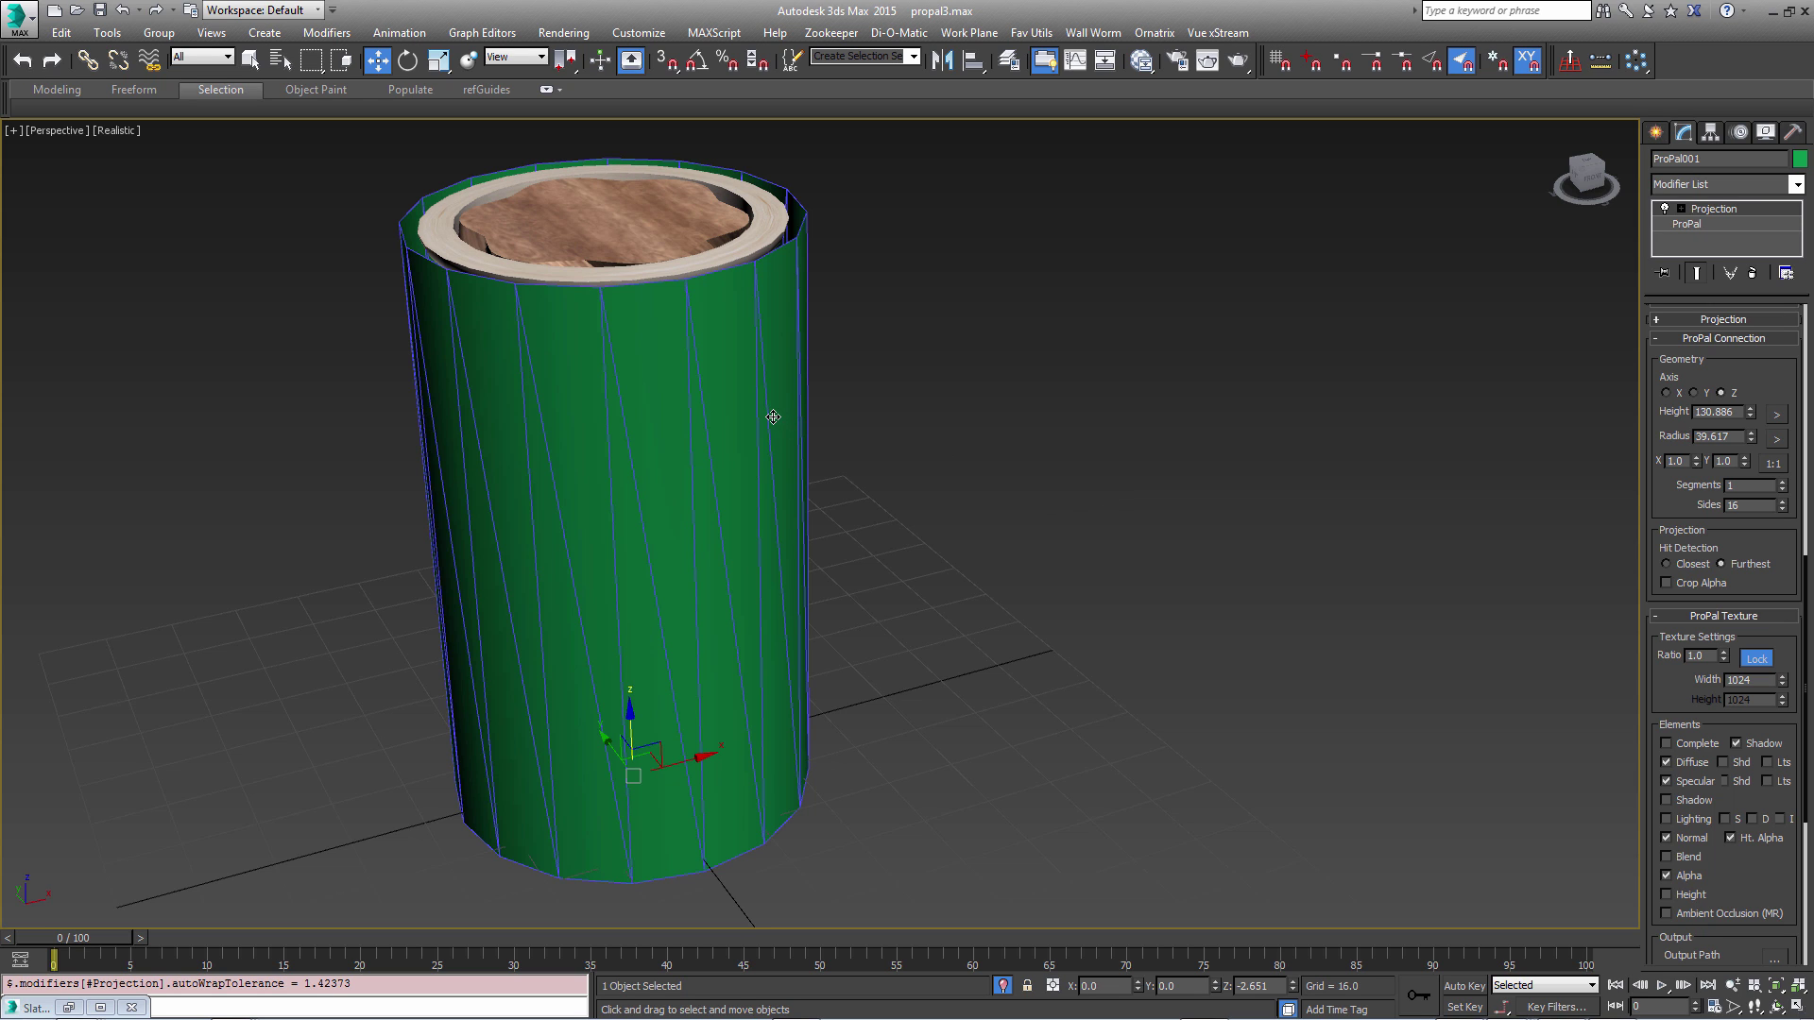
Give the projection cylinder 4 height segments while keeping 16 sides.
middle_drag(769, 413, 879, 507)
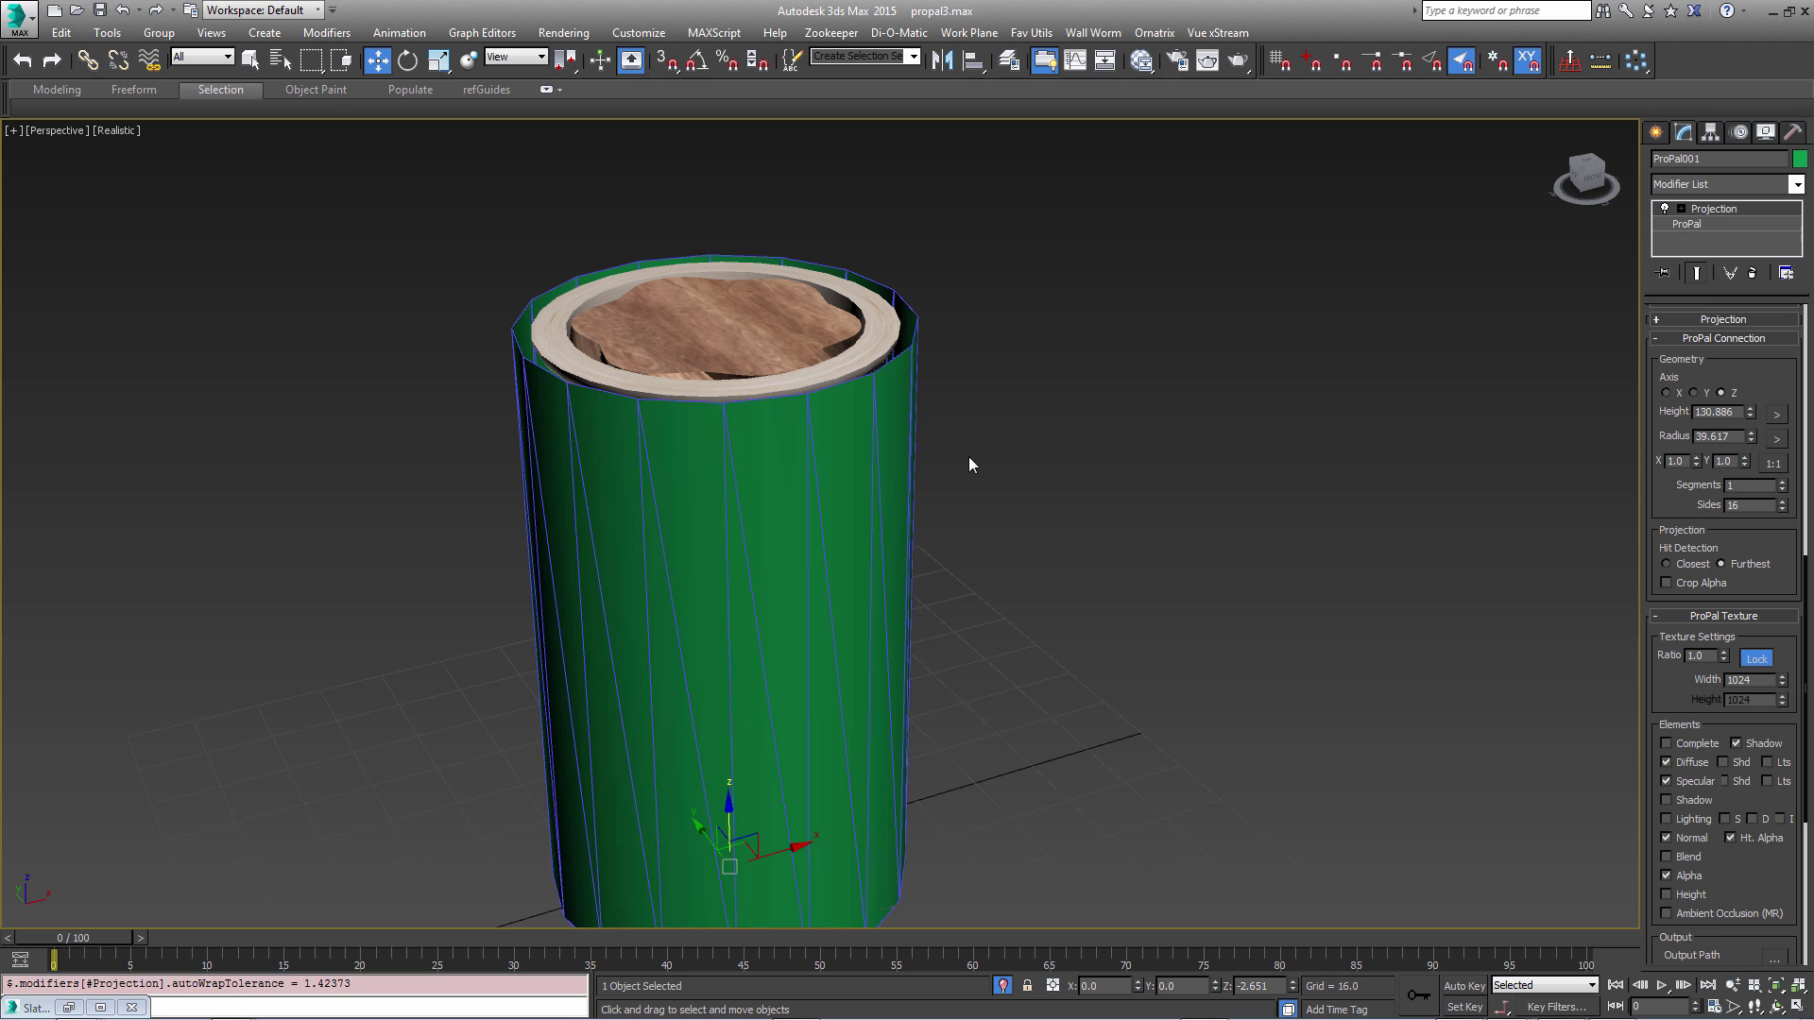
scroll(967, 468, up, 1)
scroll(967, 479, up, 1)
scroll(945, 415, up, 2)
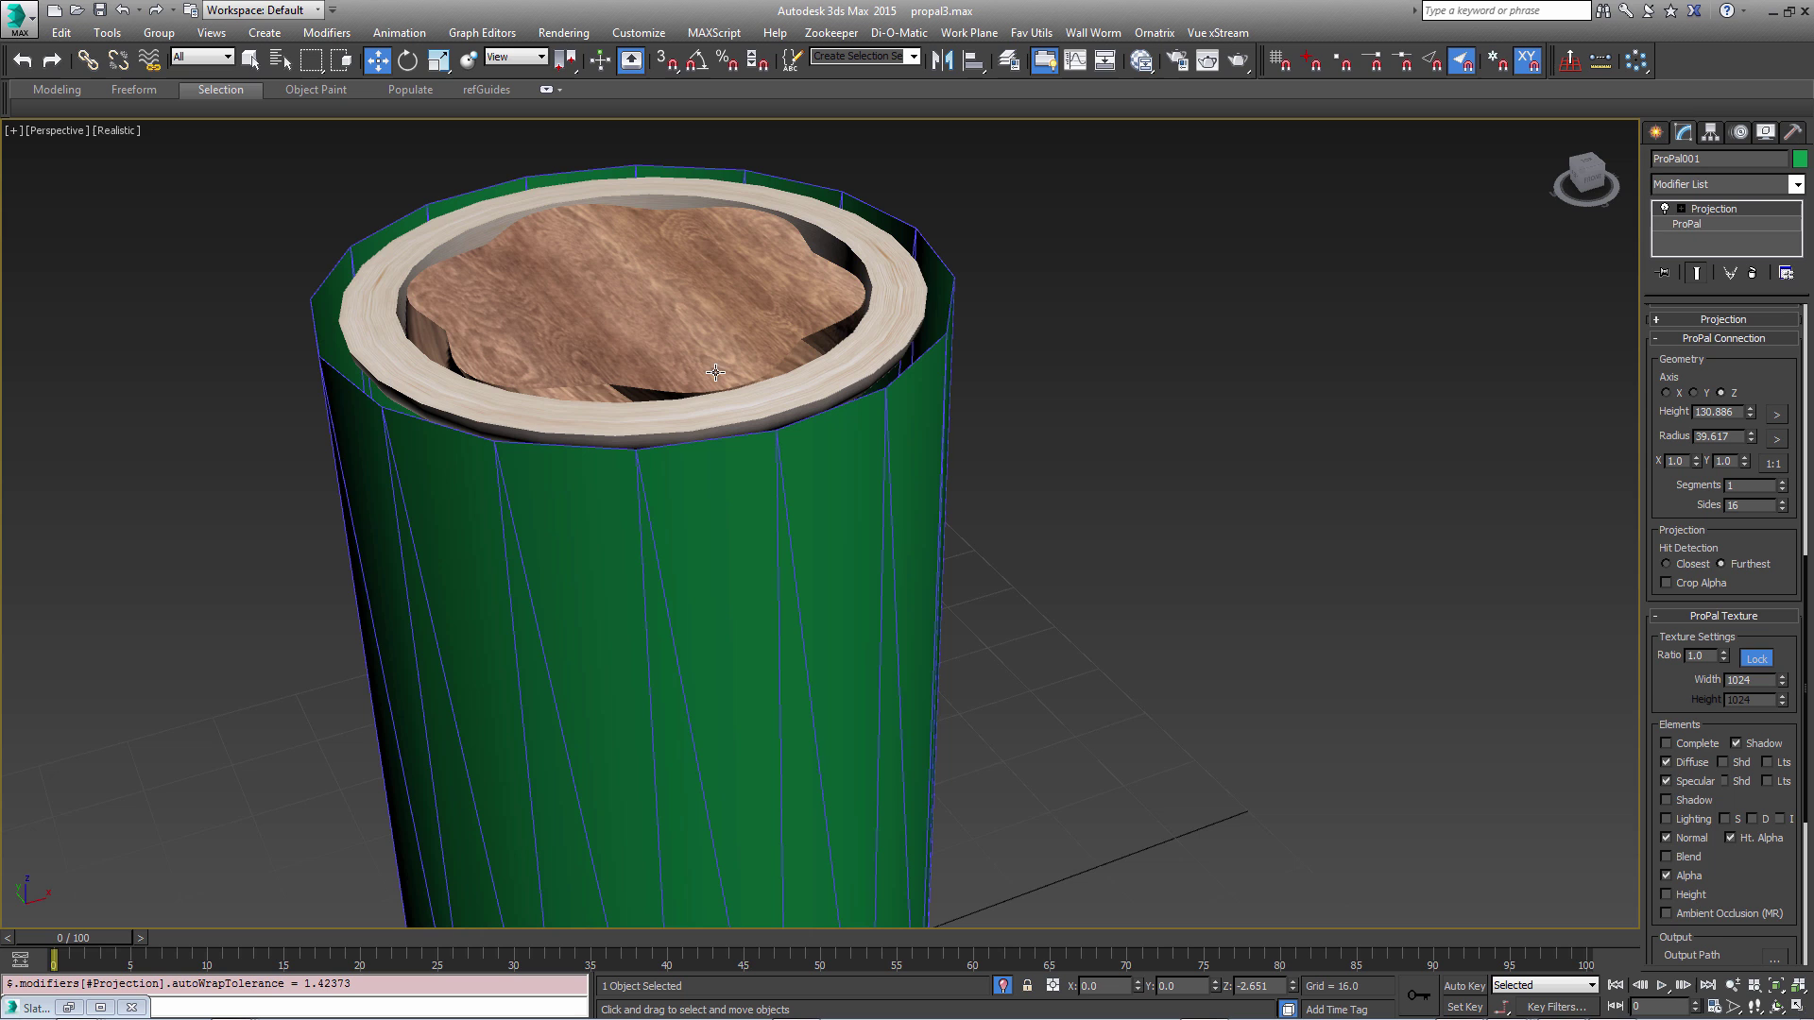
alt+middle_drag(941, 610, 945, 567)
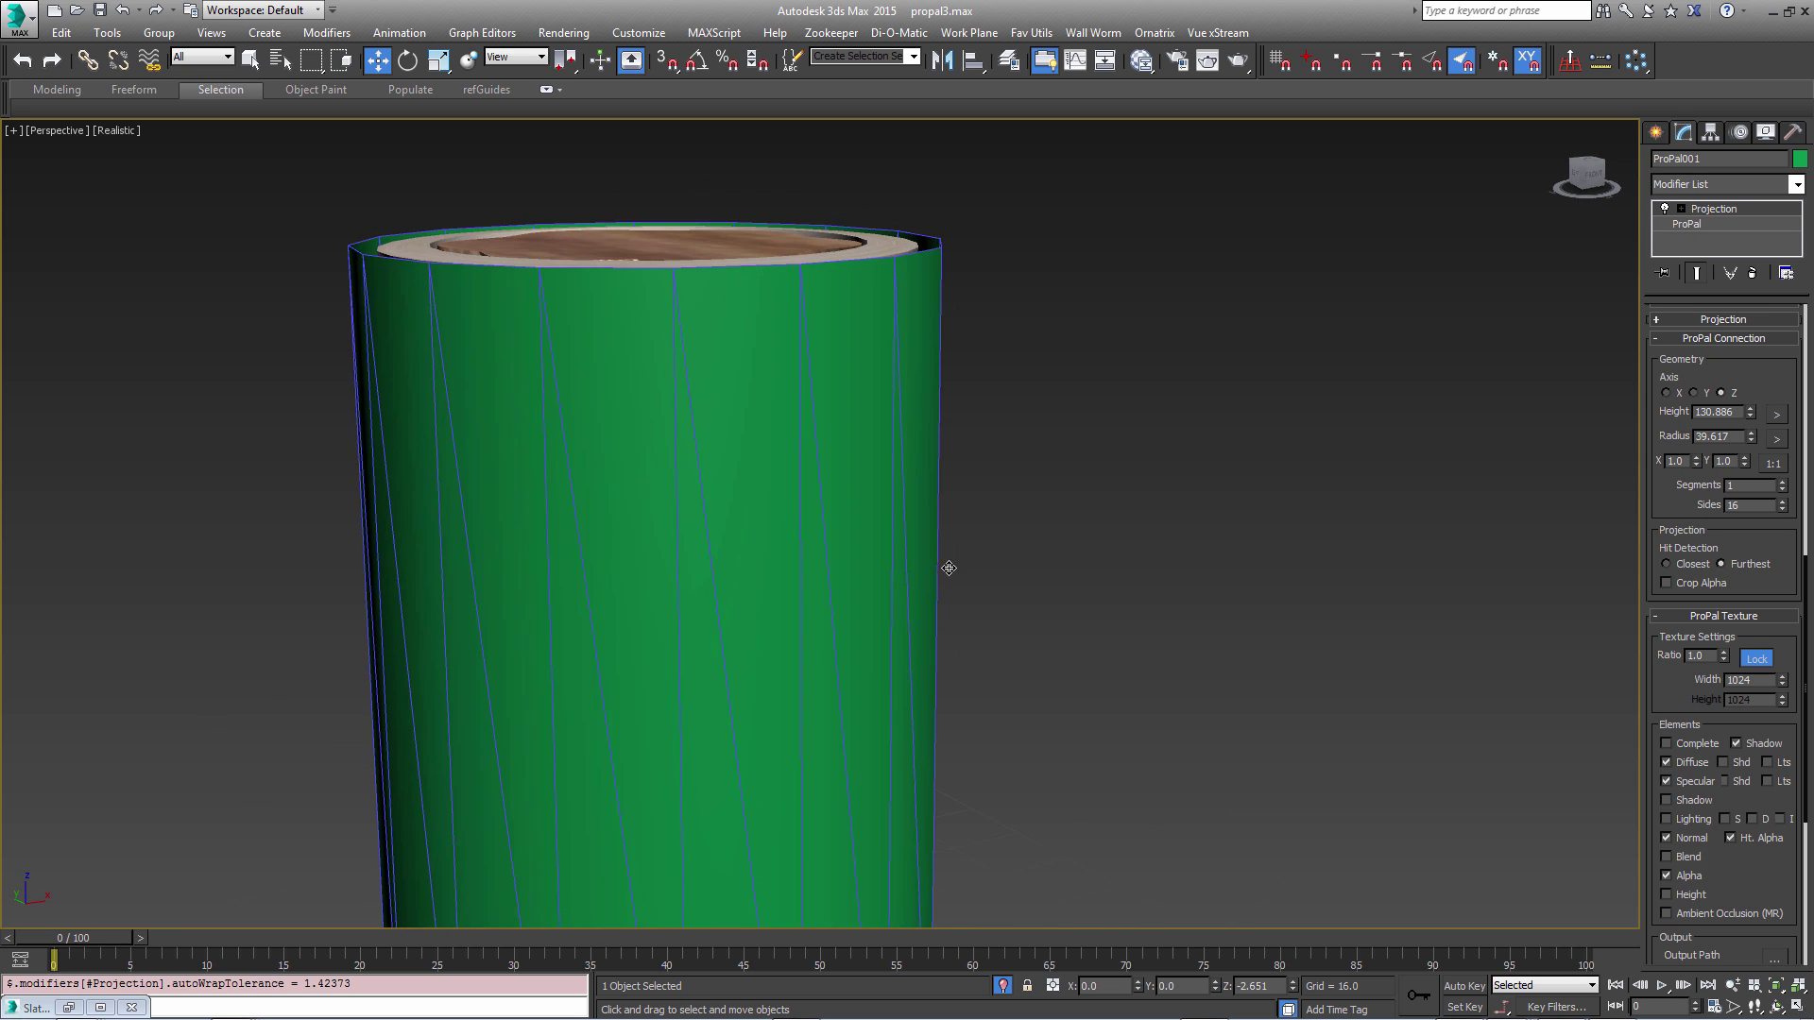
scroll(1021, 539, down, 3)
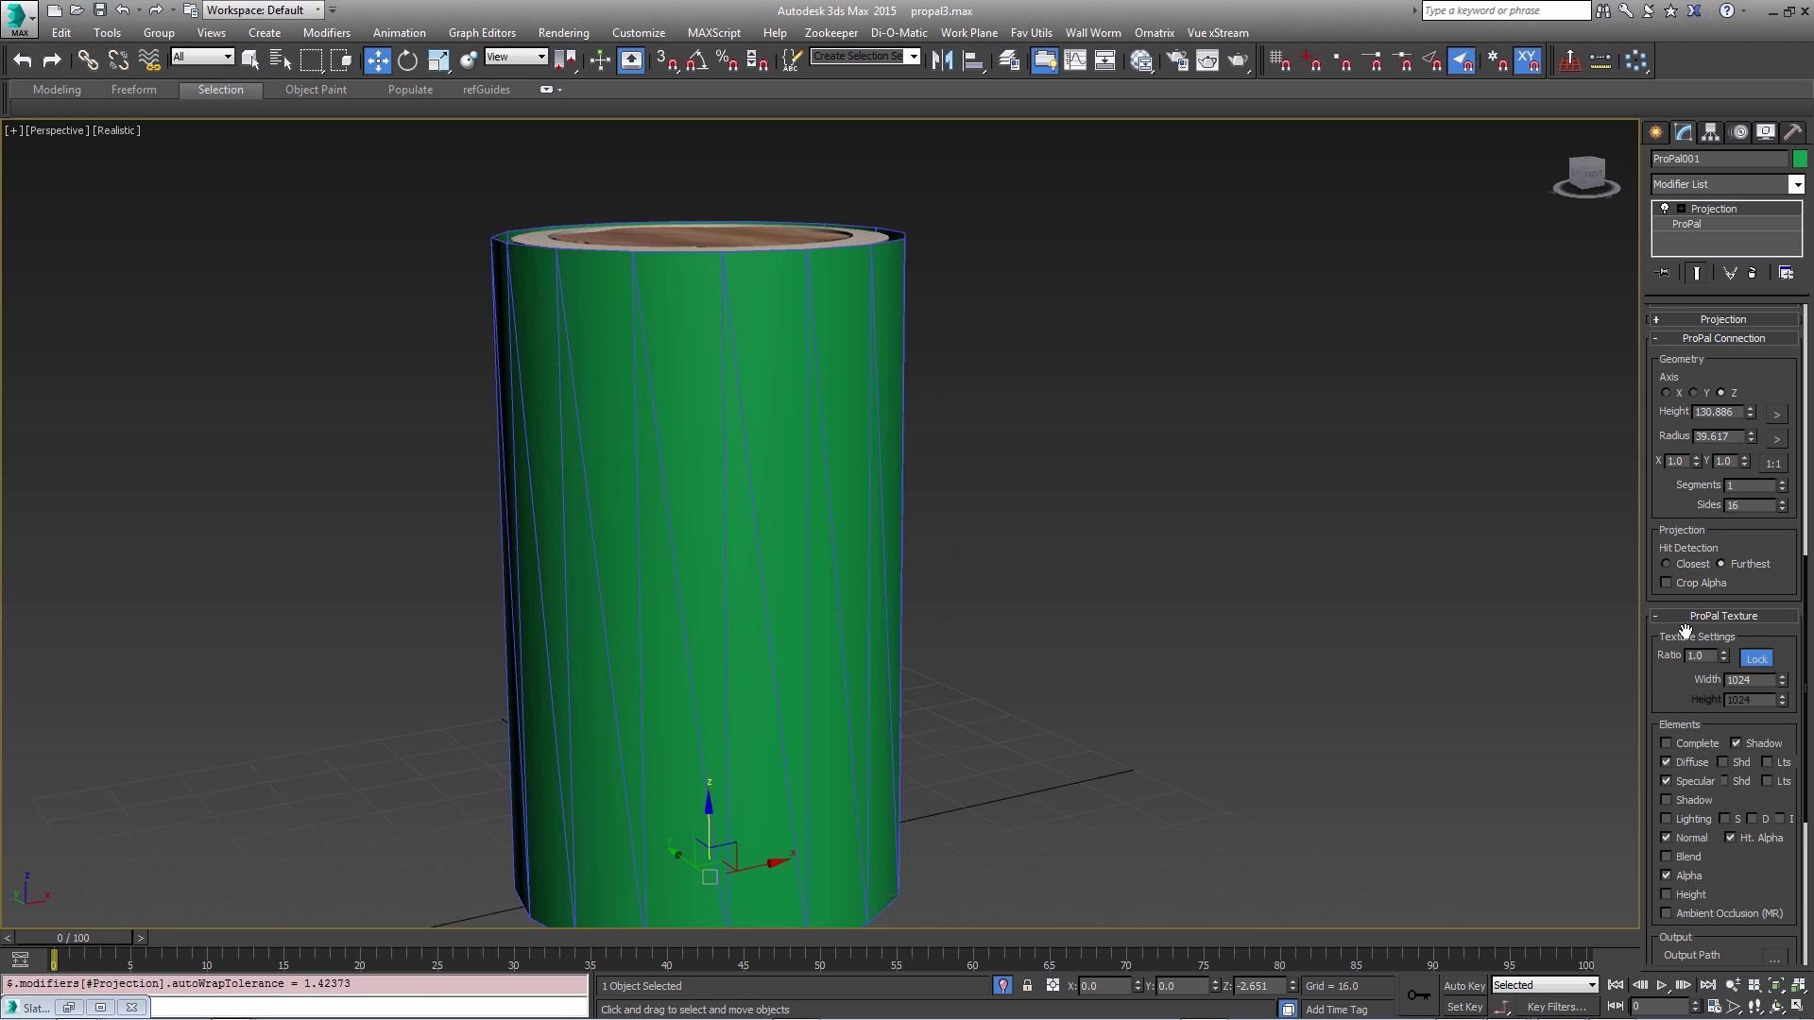
click(1782, 490)
click(1783, 483)
click(1783, 483)
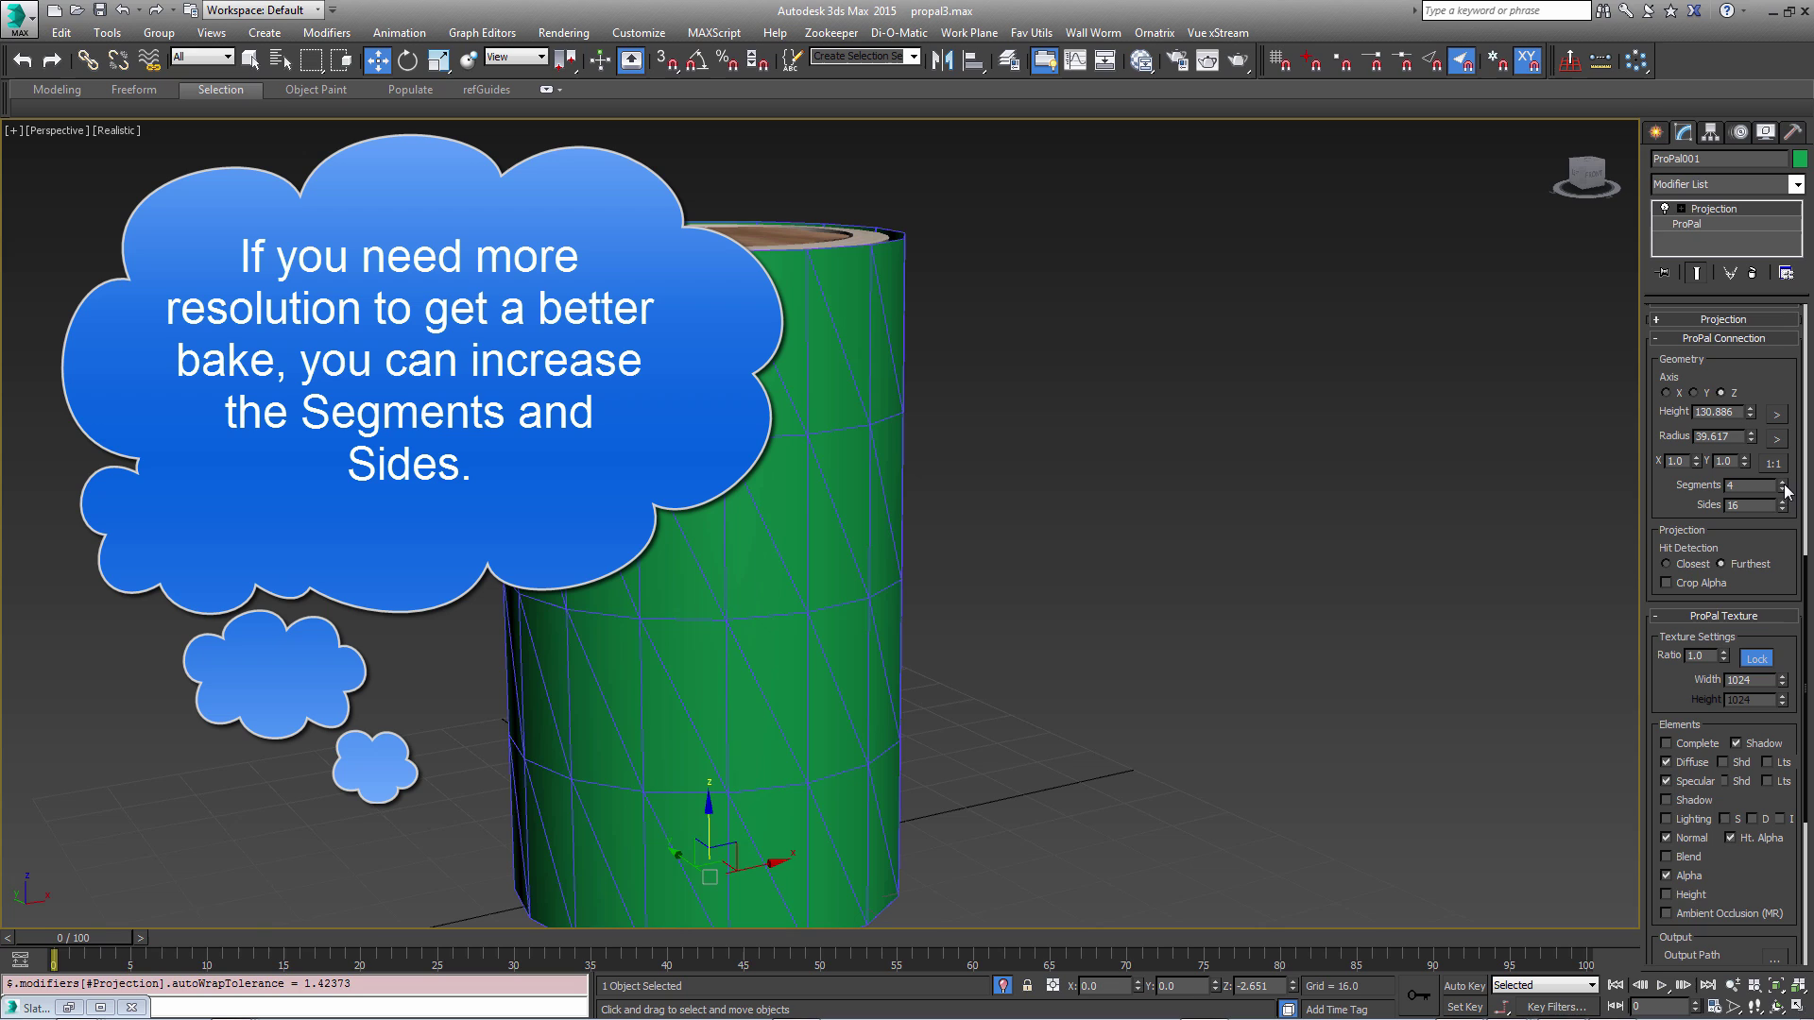
click(1783, 502)
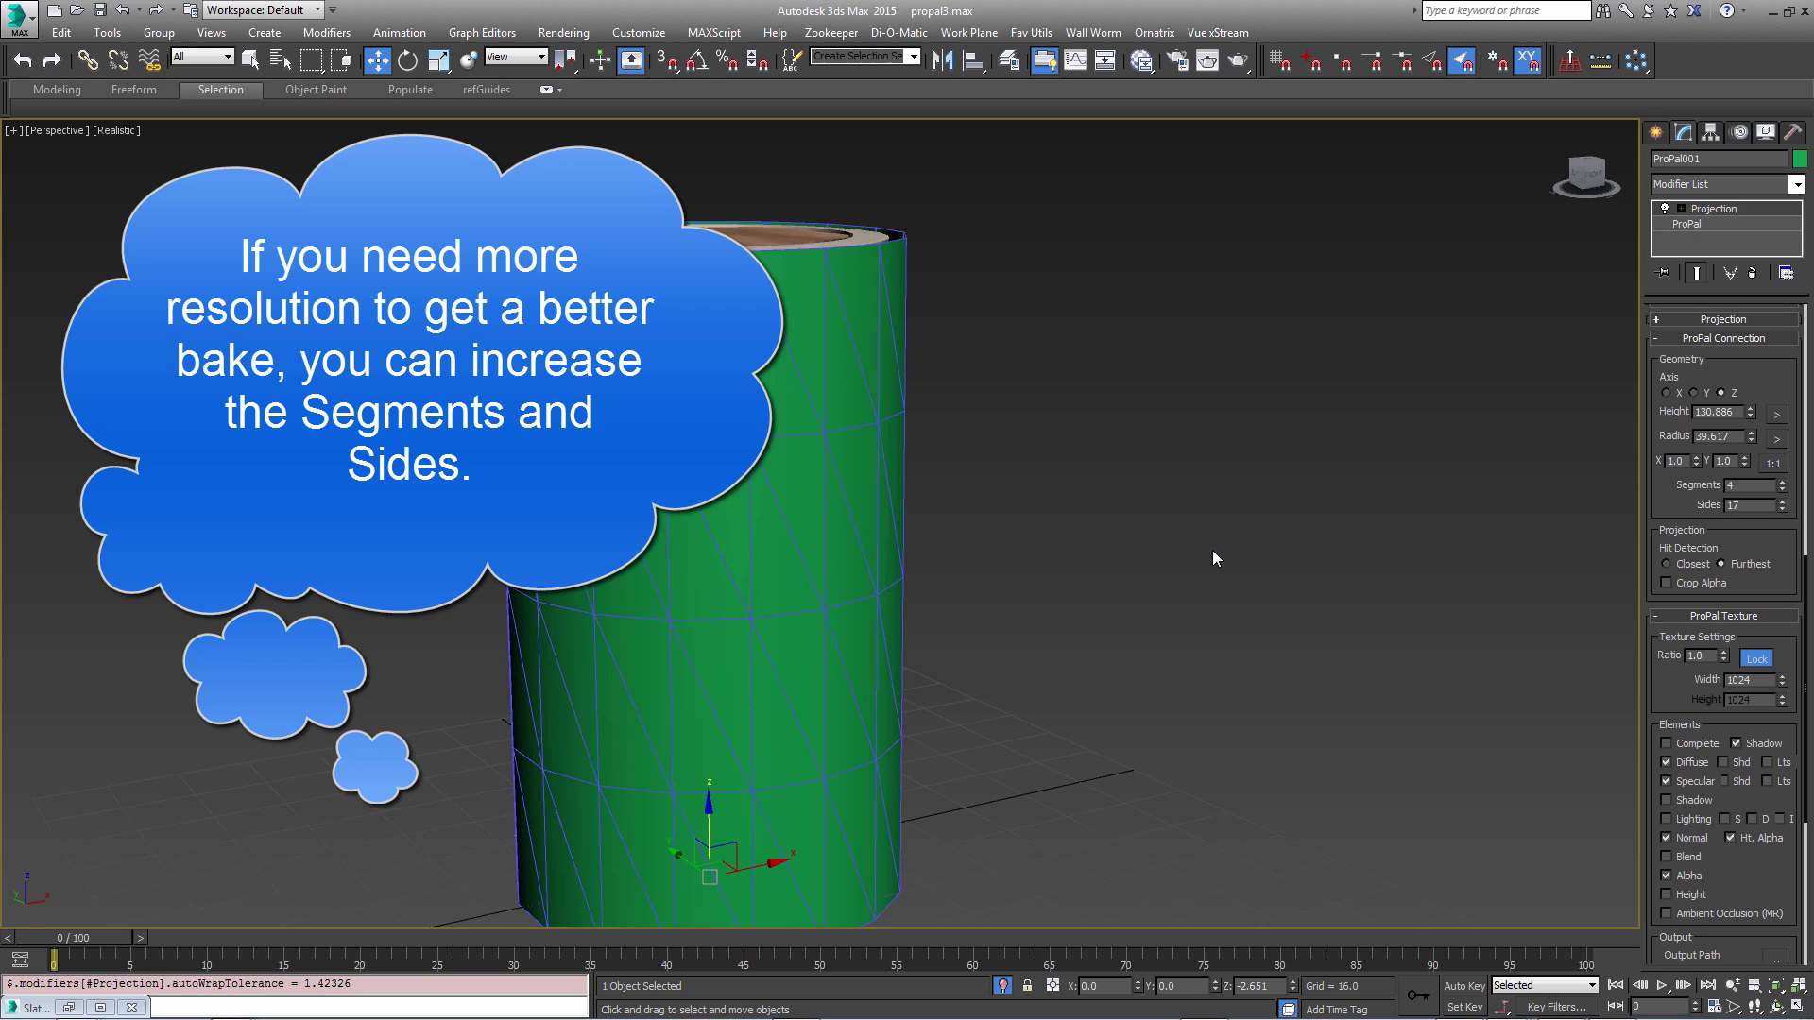
click(1783, 509)
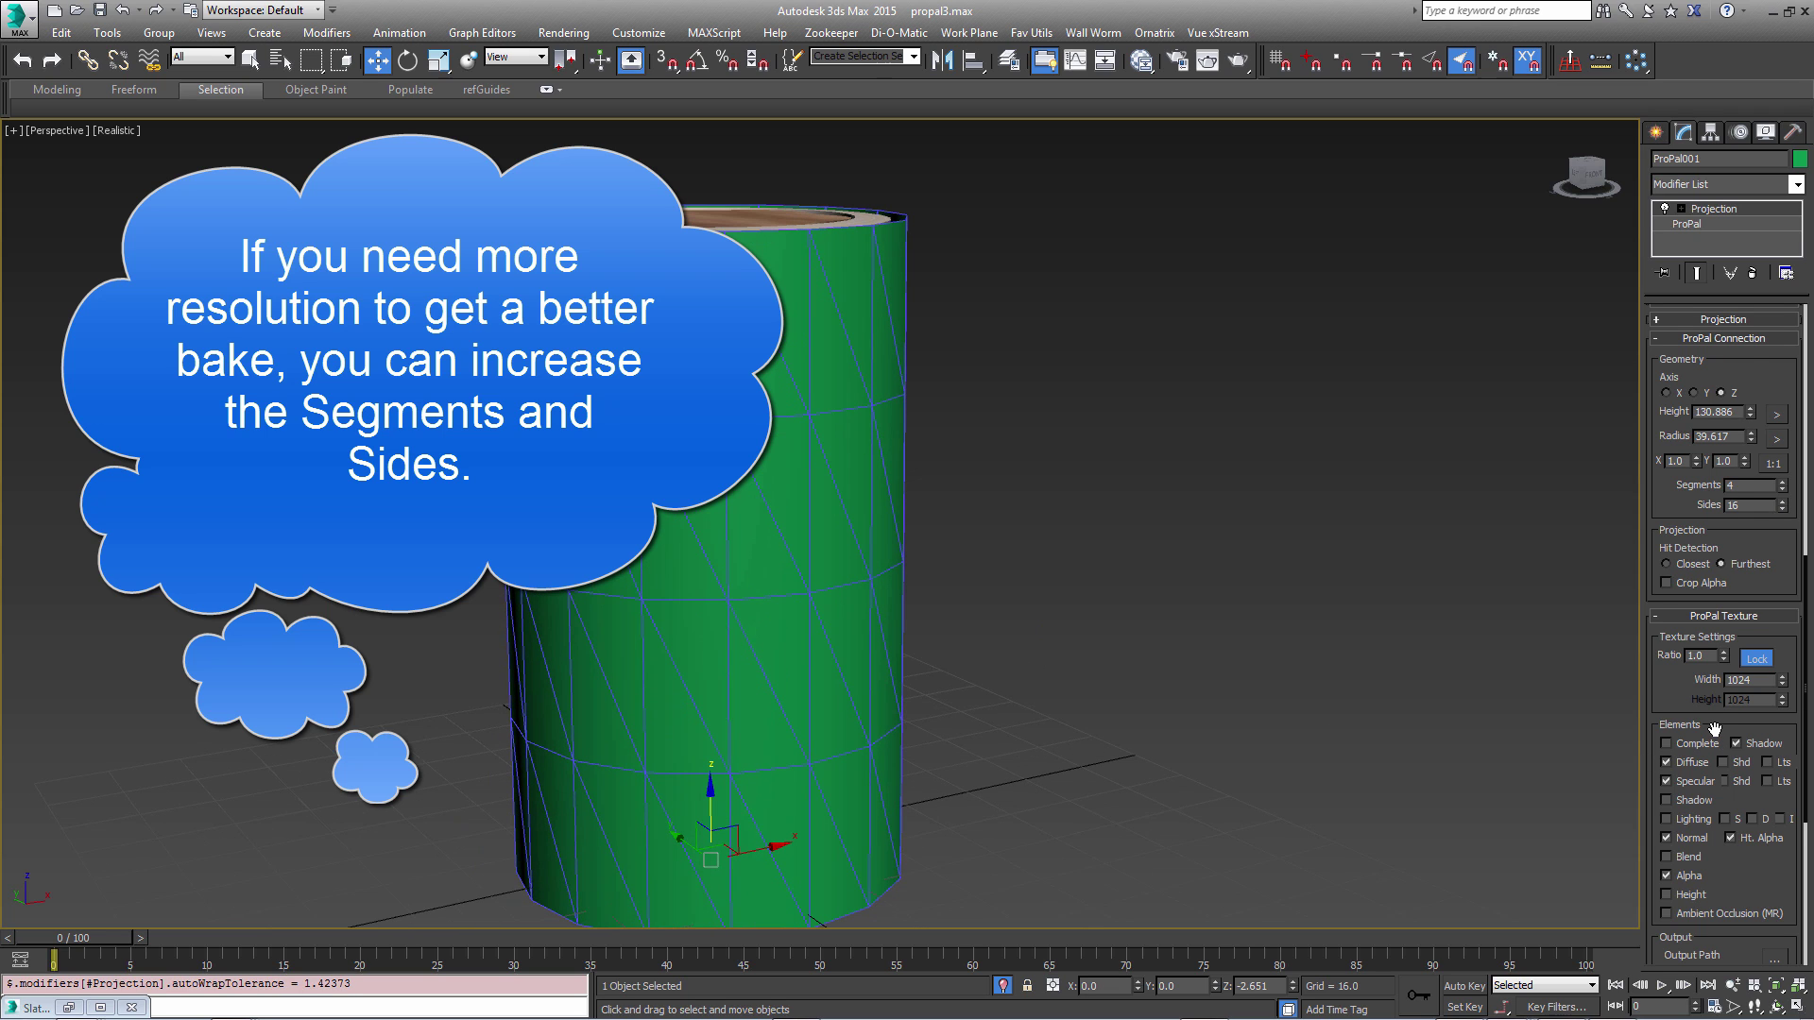
Use Closest hit detection, drop Specular and Alpha maps, and point output to an images folder.
drag(1715, 728, 1710, 650)
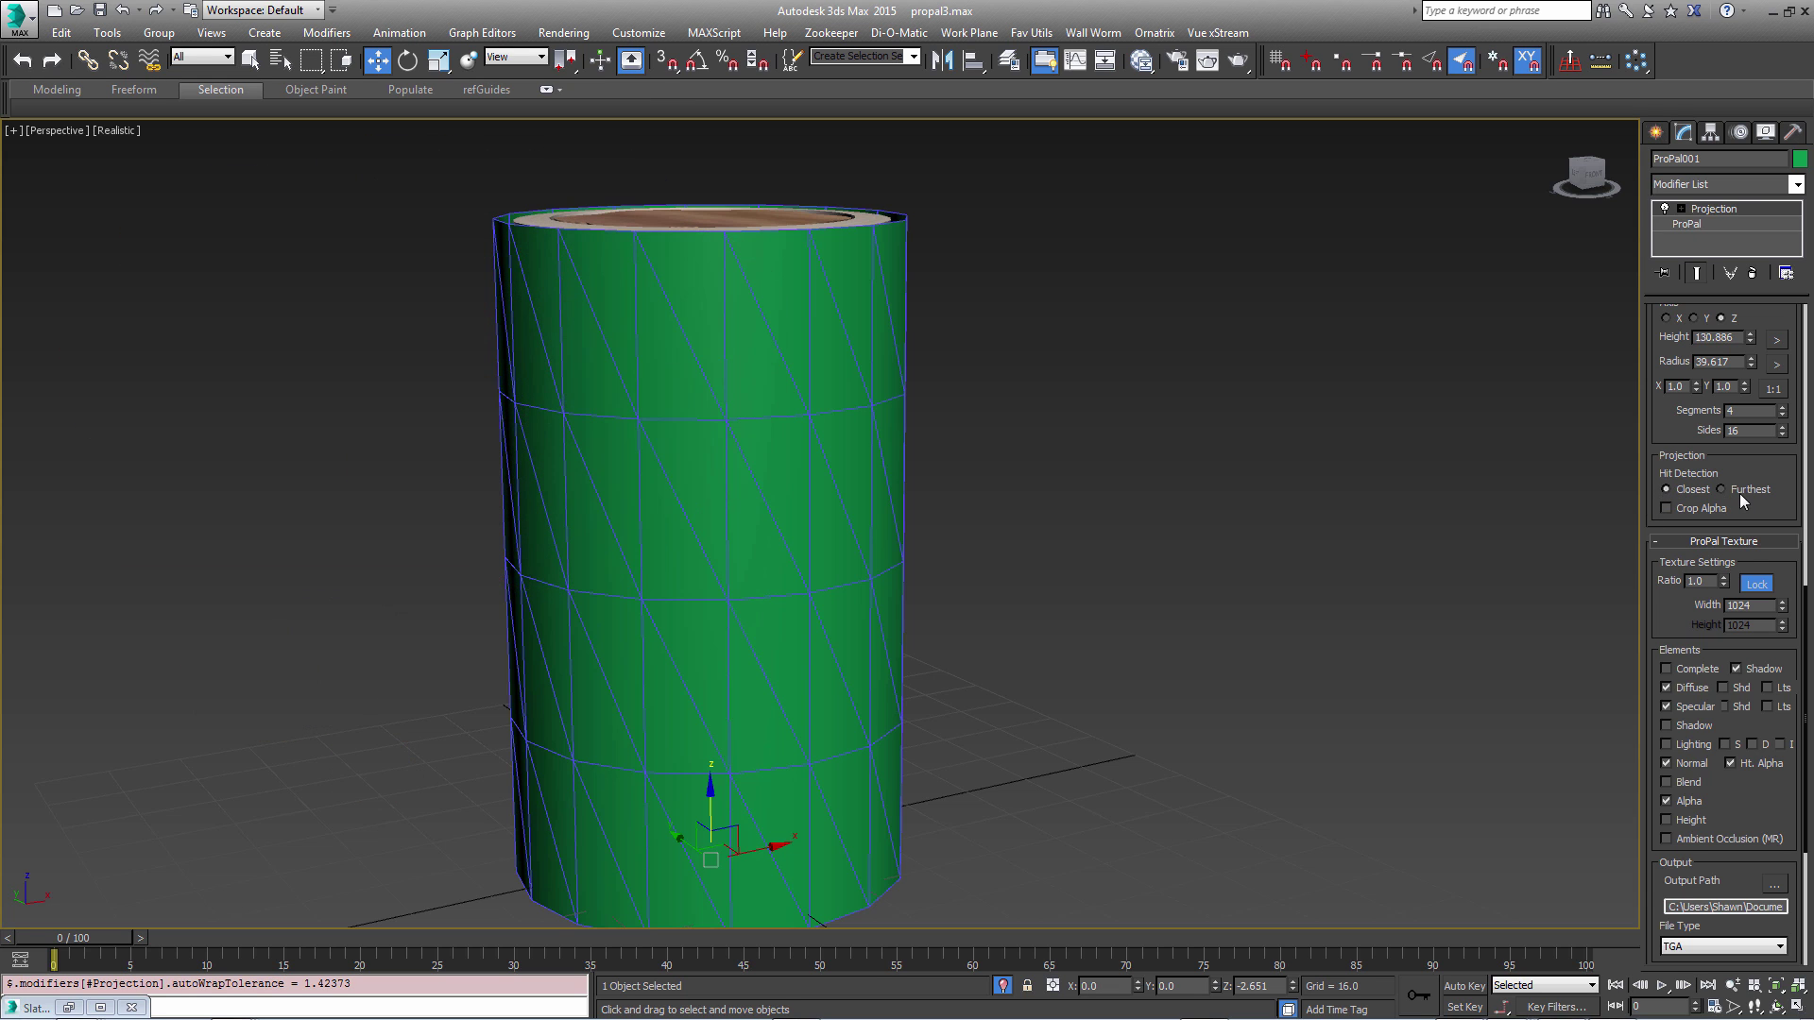
scroll(1682, 510, down, 2)
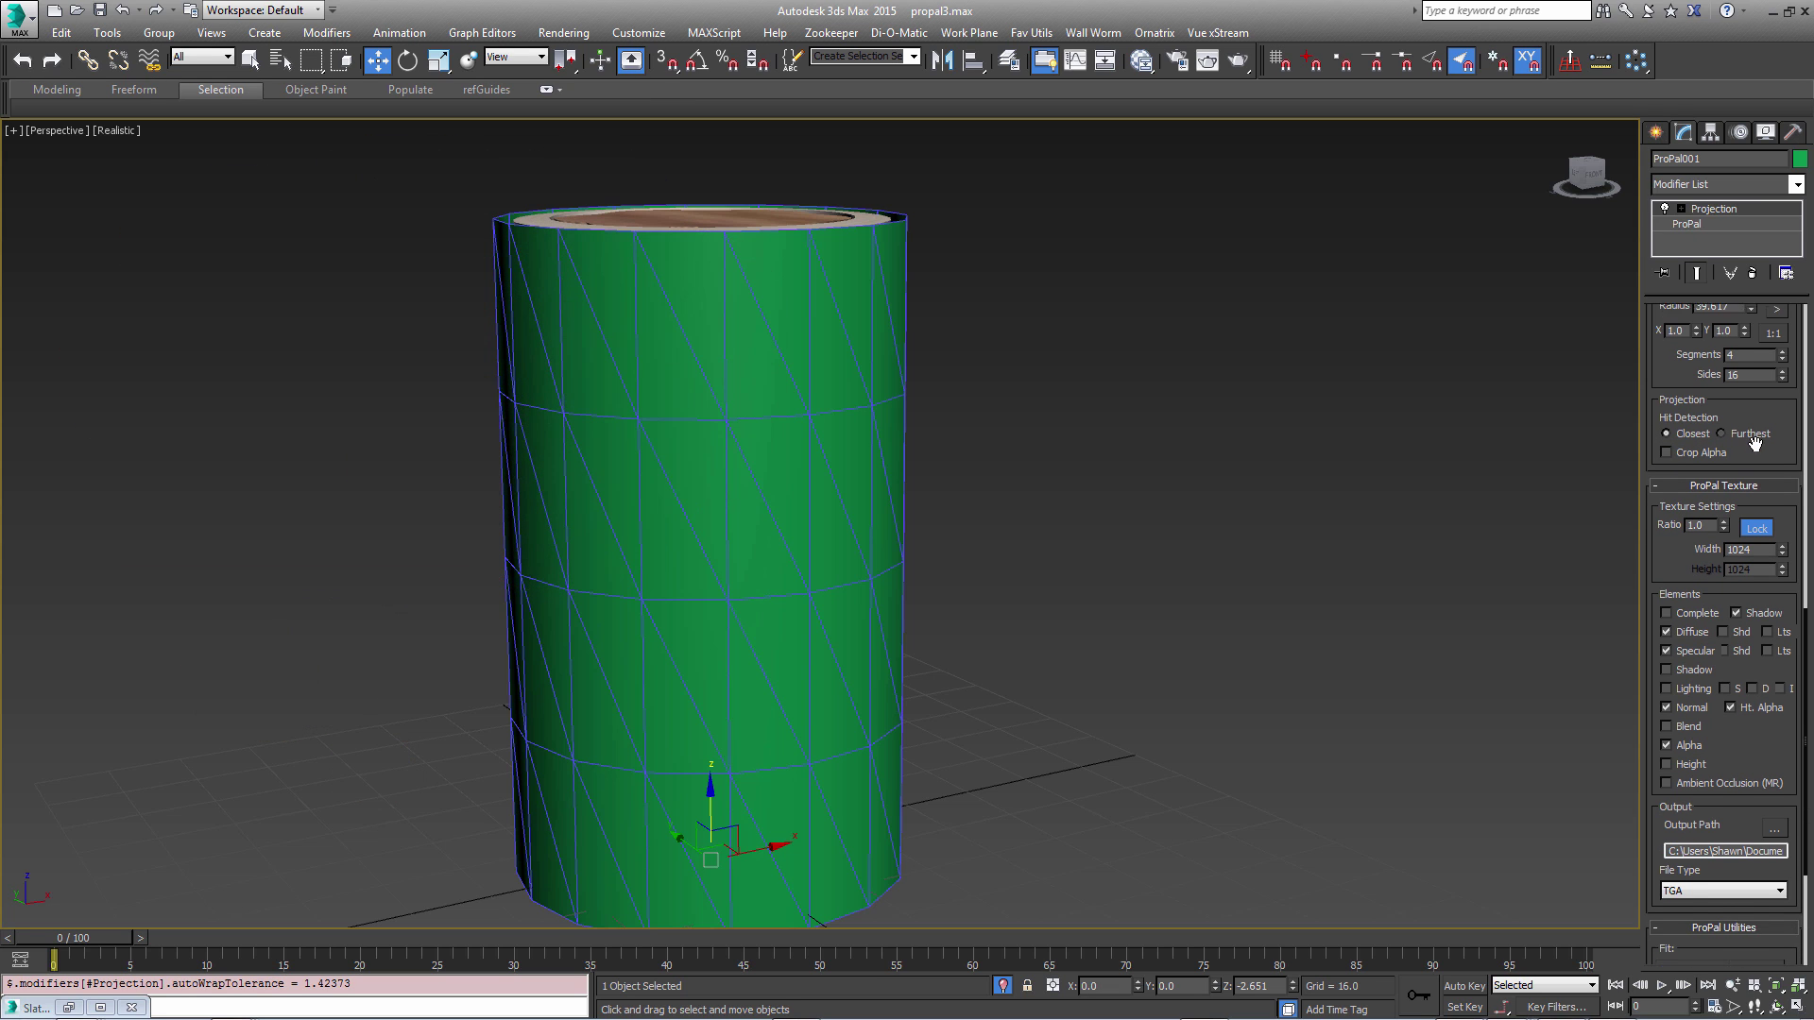
drag(1673, 537, 1672, 517)
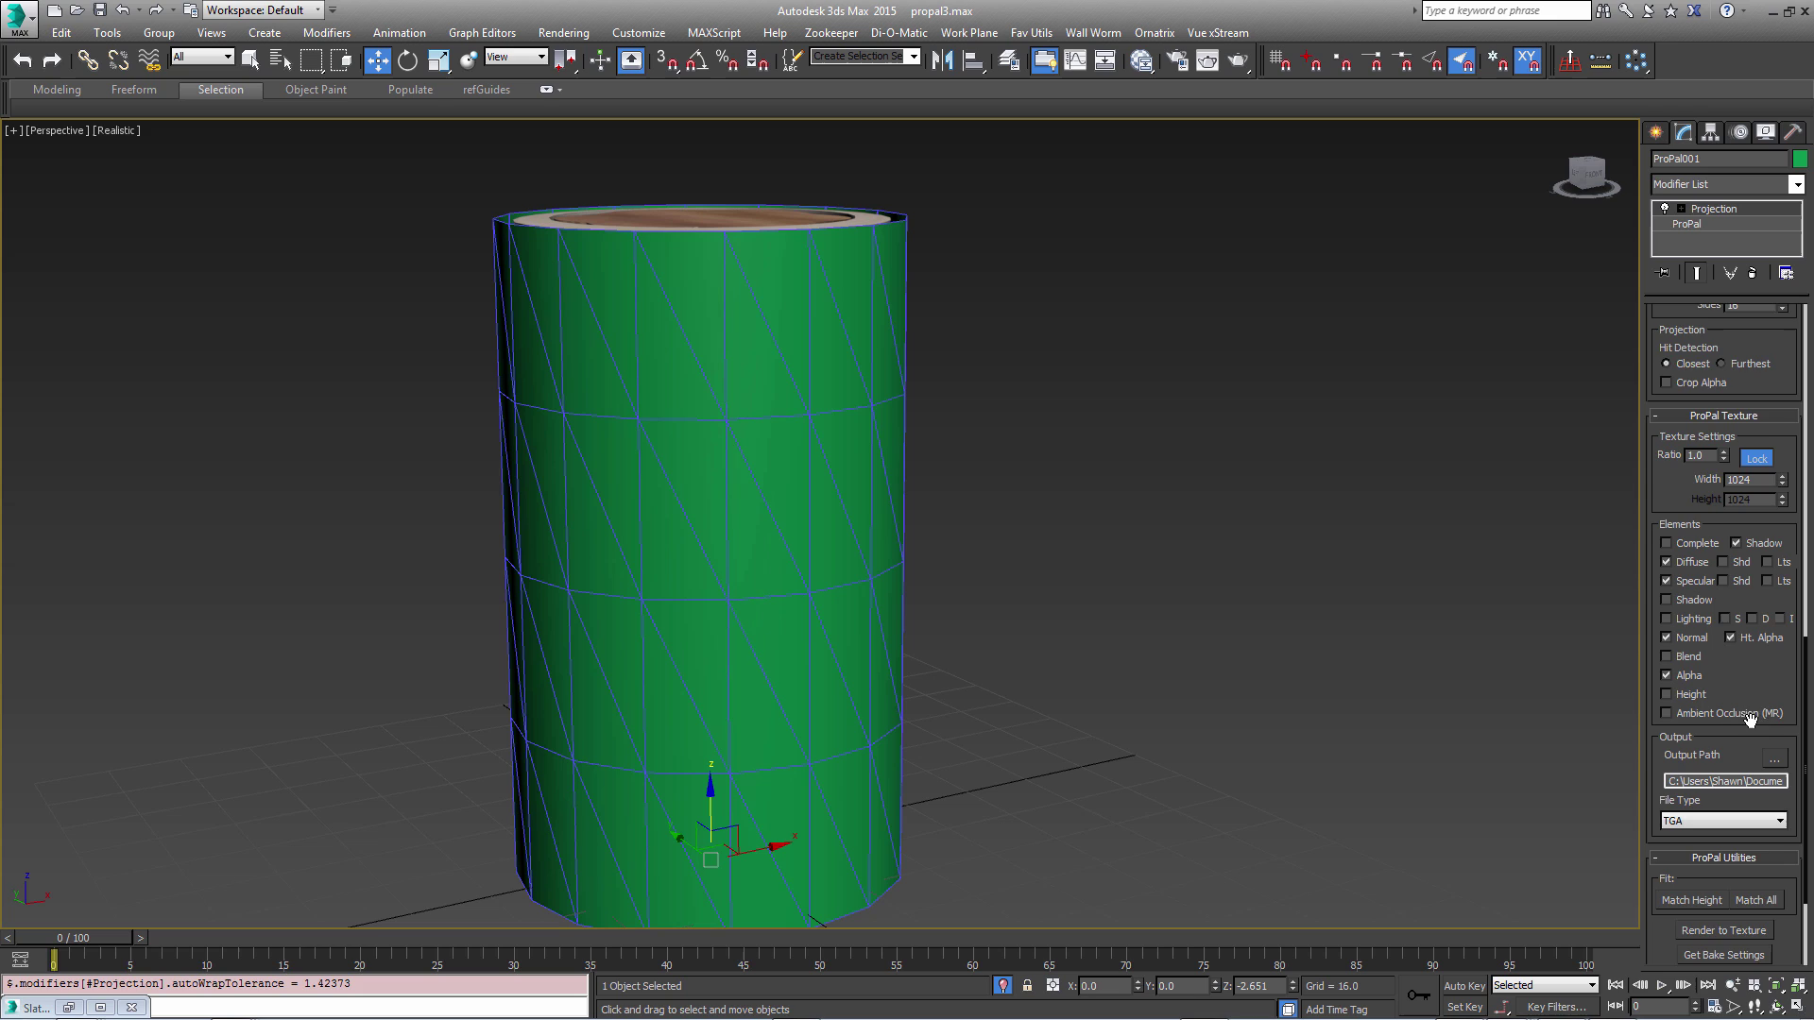
drag(1759, 691, 1757, 613)
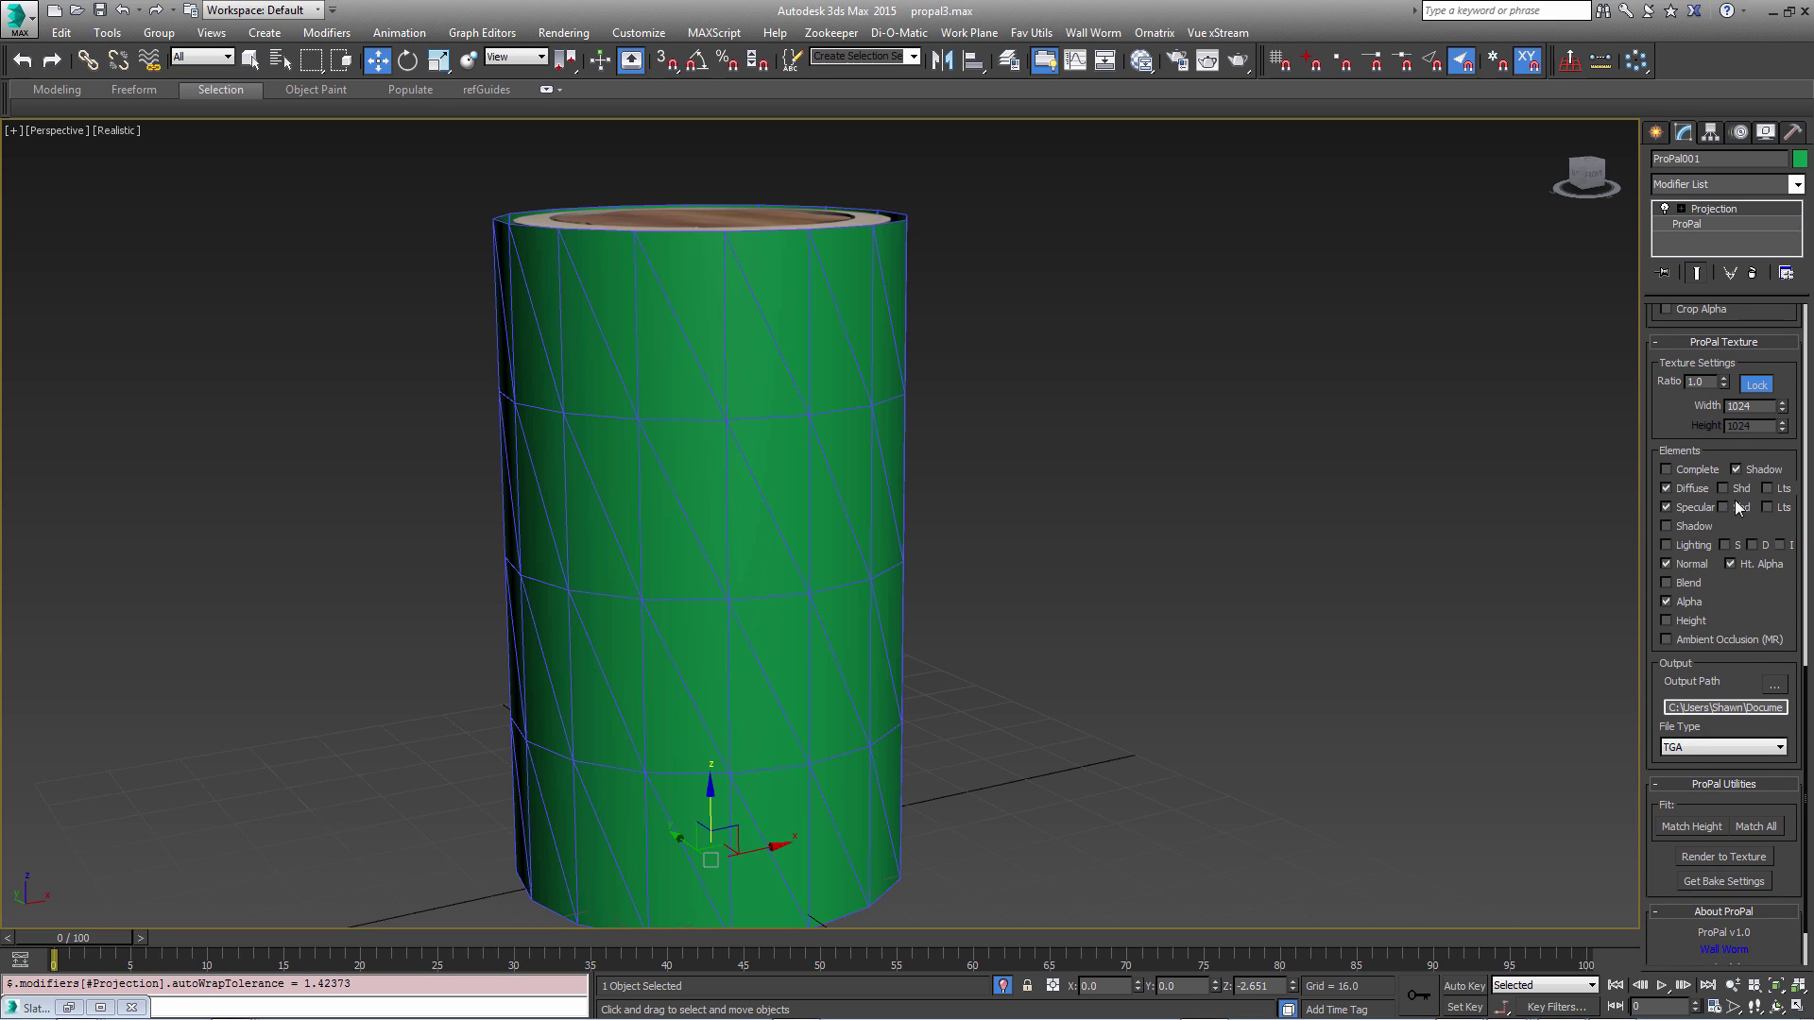
click(1665, 601)
drag(1763, 617, 1755, 538)
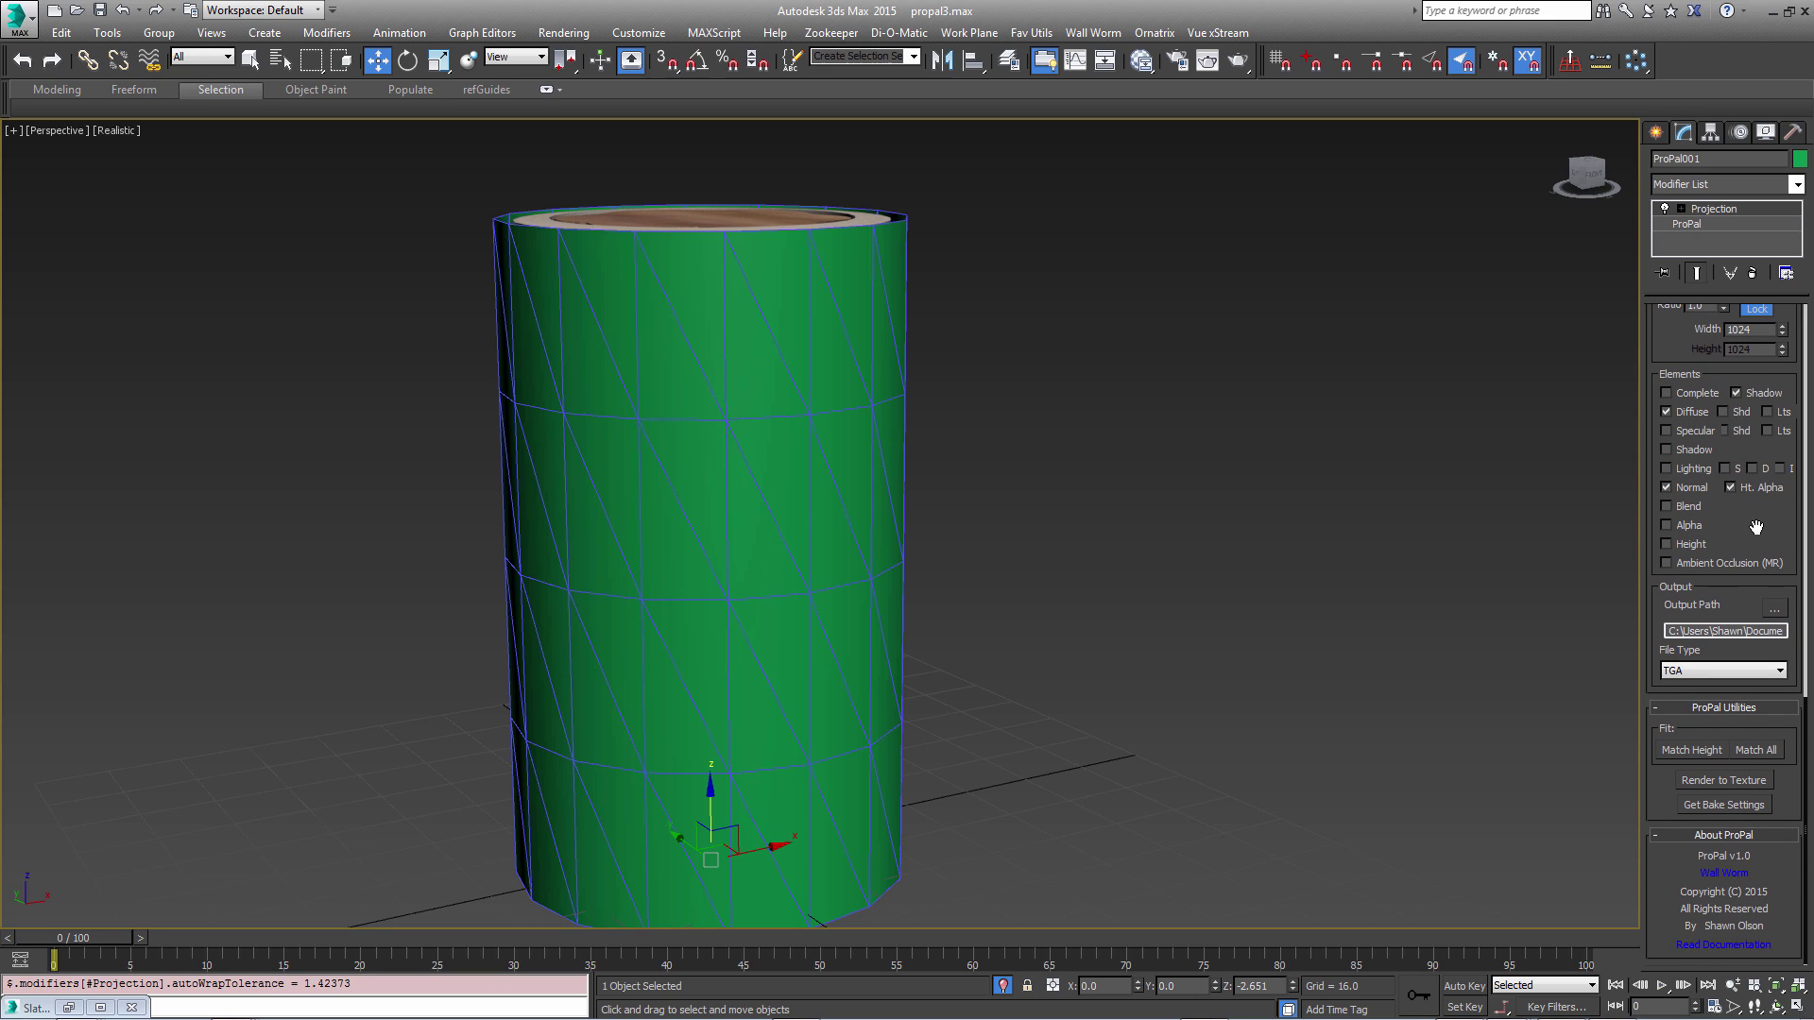
double_click(1726, 633)
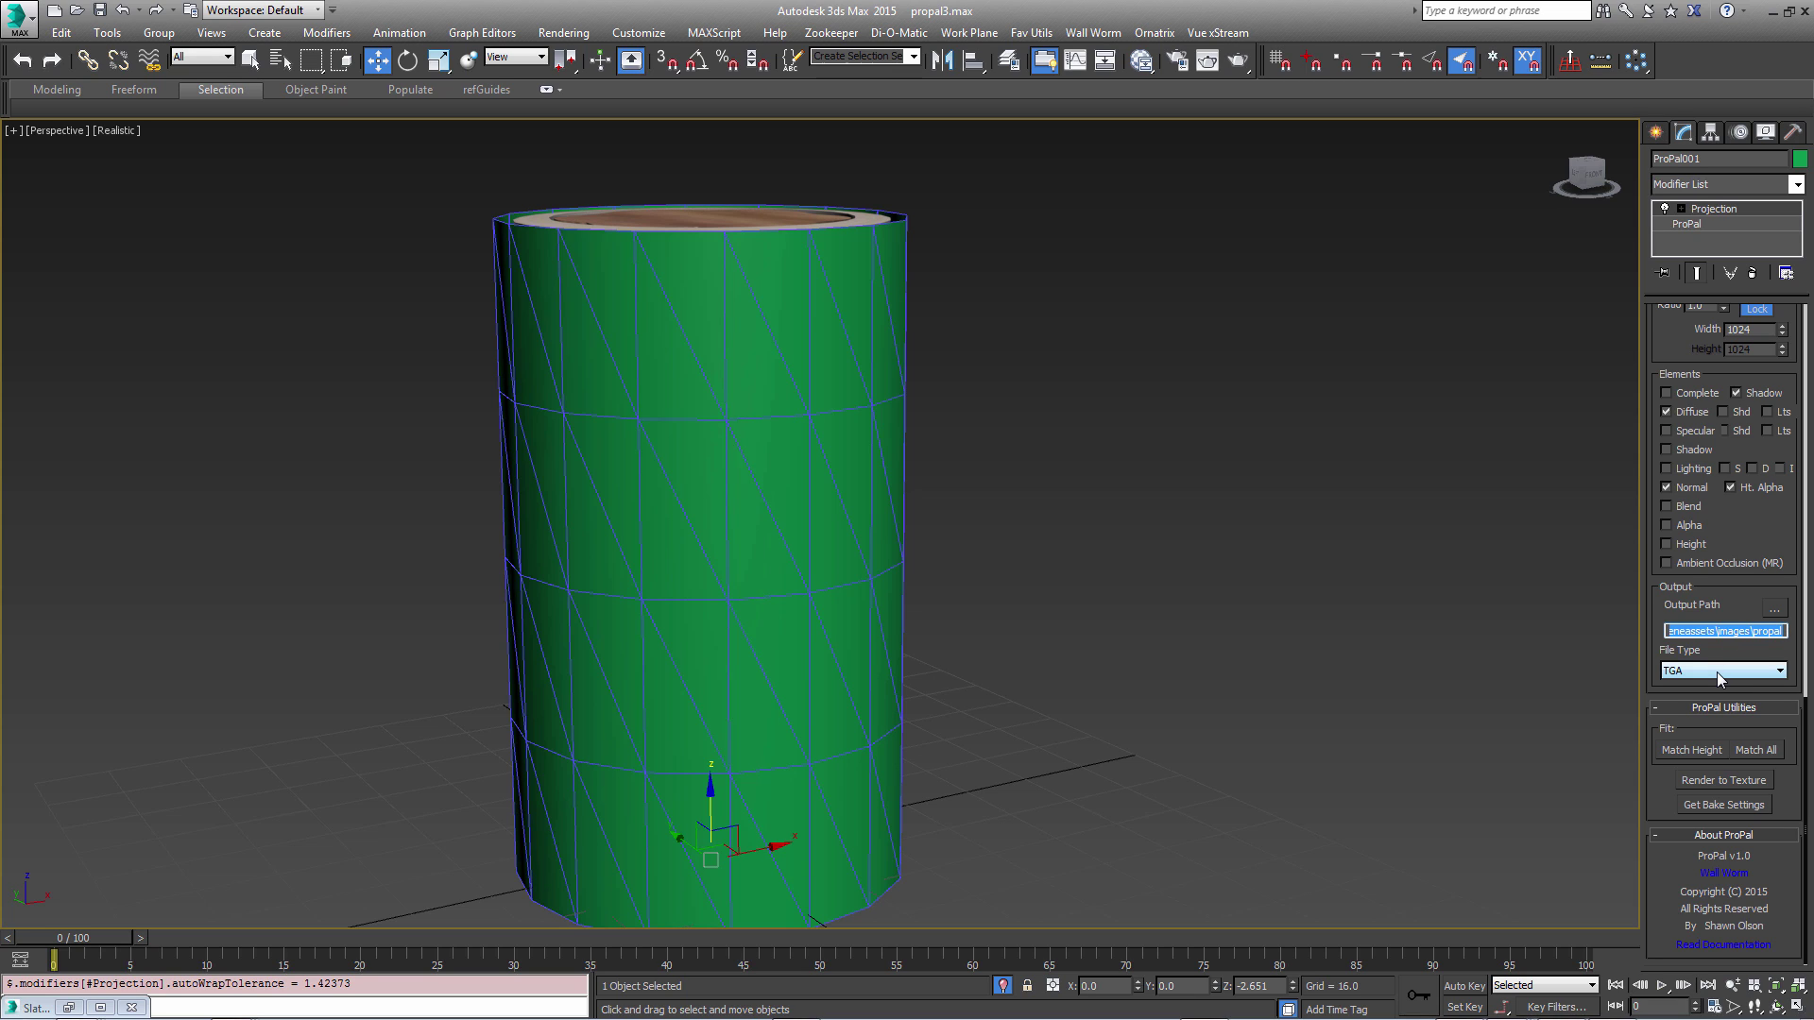
Render the ProPal bake to texture, inspect the wood grain, and close the preview.
click(1721, 782)
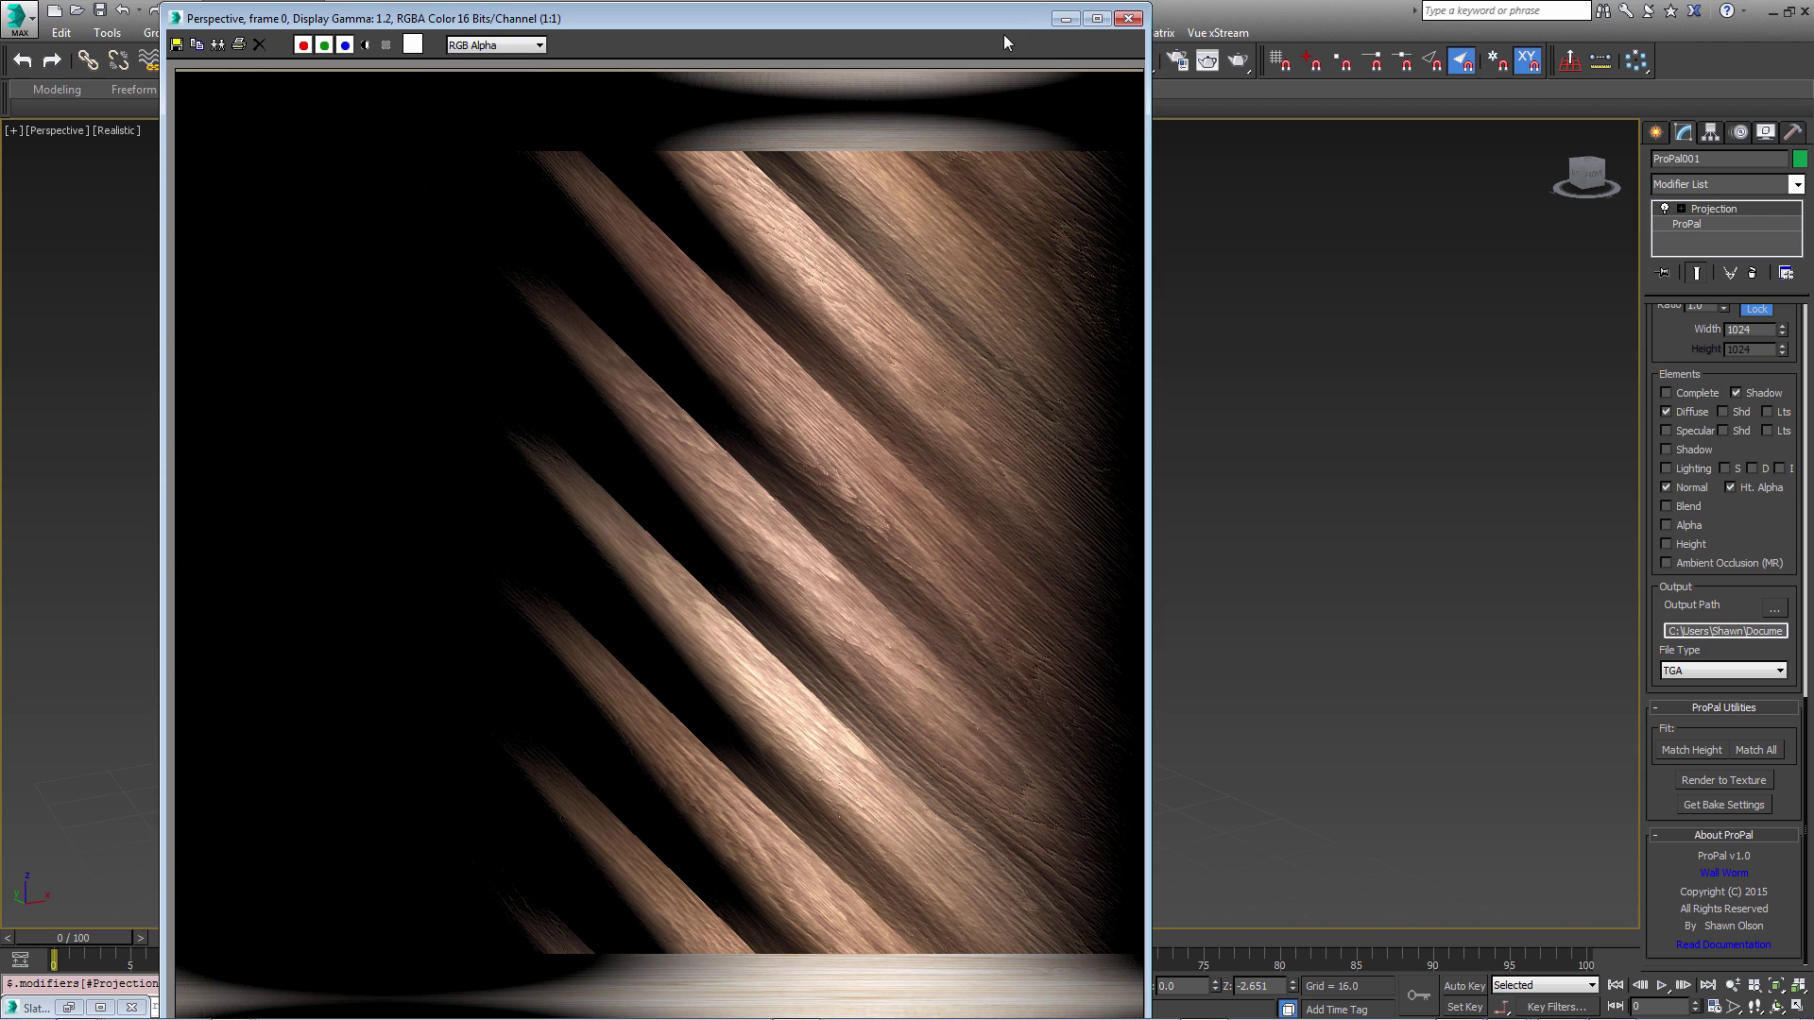
mouse_move(934, 14)
mouse_down()
mouse_move(915, 30)
mouse_move(1813, 100)
mouse_up()
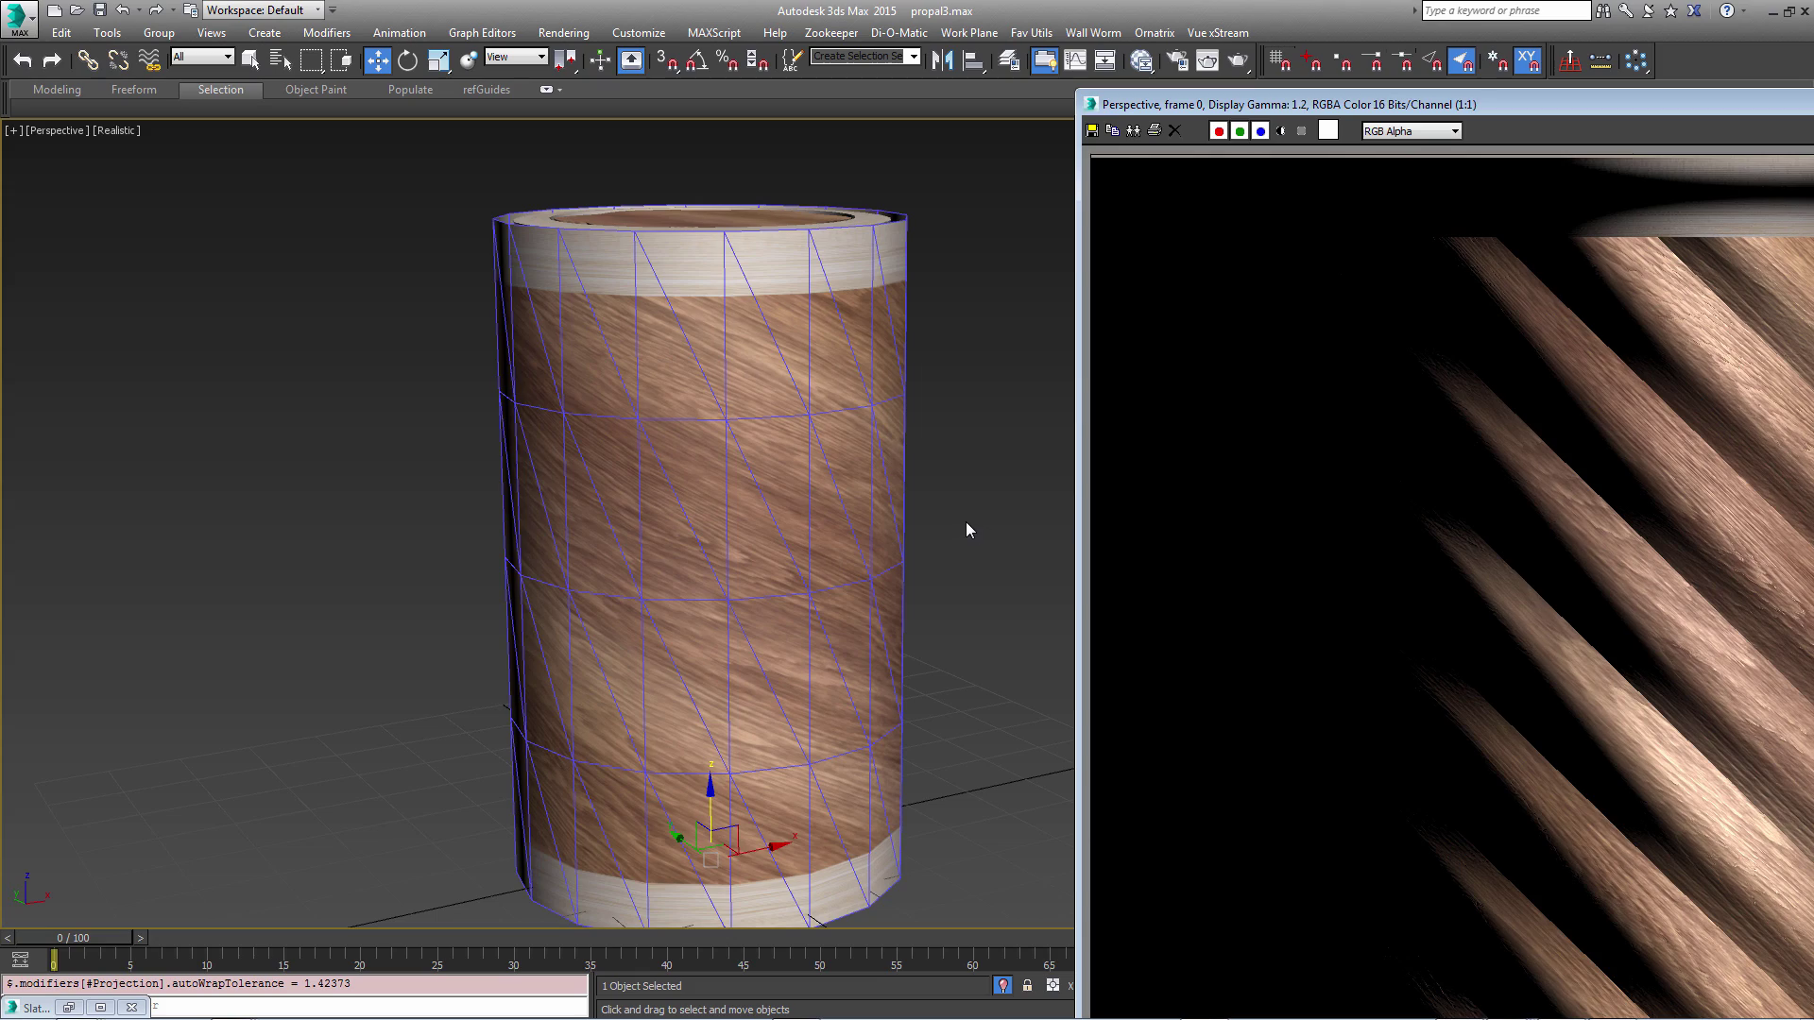
mouse_move(971, 531)
alt+middle_down()
mouse_move(1023, 526)
mouse_move(1028, 565)
mouse_move(1063, 515)
mouse_move(514, 514)
mouse_move(952, 536)
mouse_move(808, 496)
mouse_move(814, 510)
mouse_move(782, 510)
alt+middle_up()
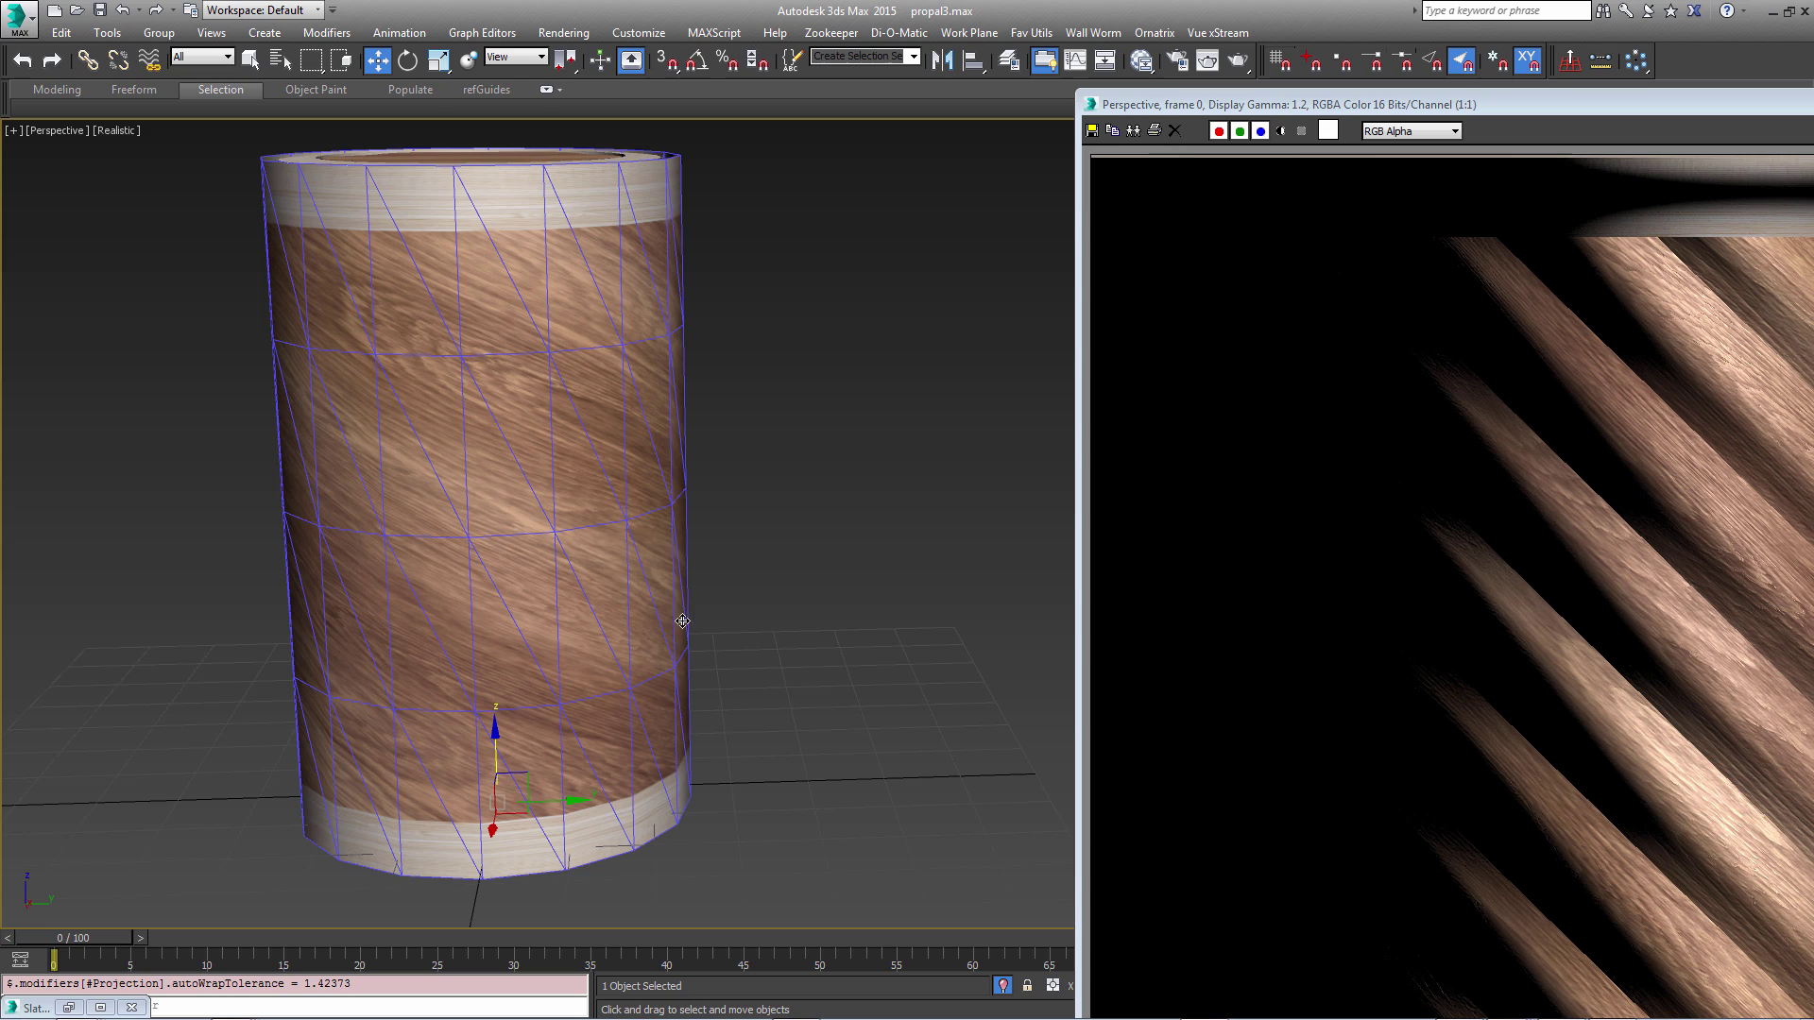
click(1049, 284)
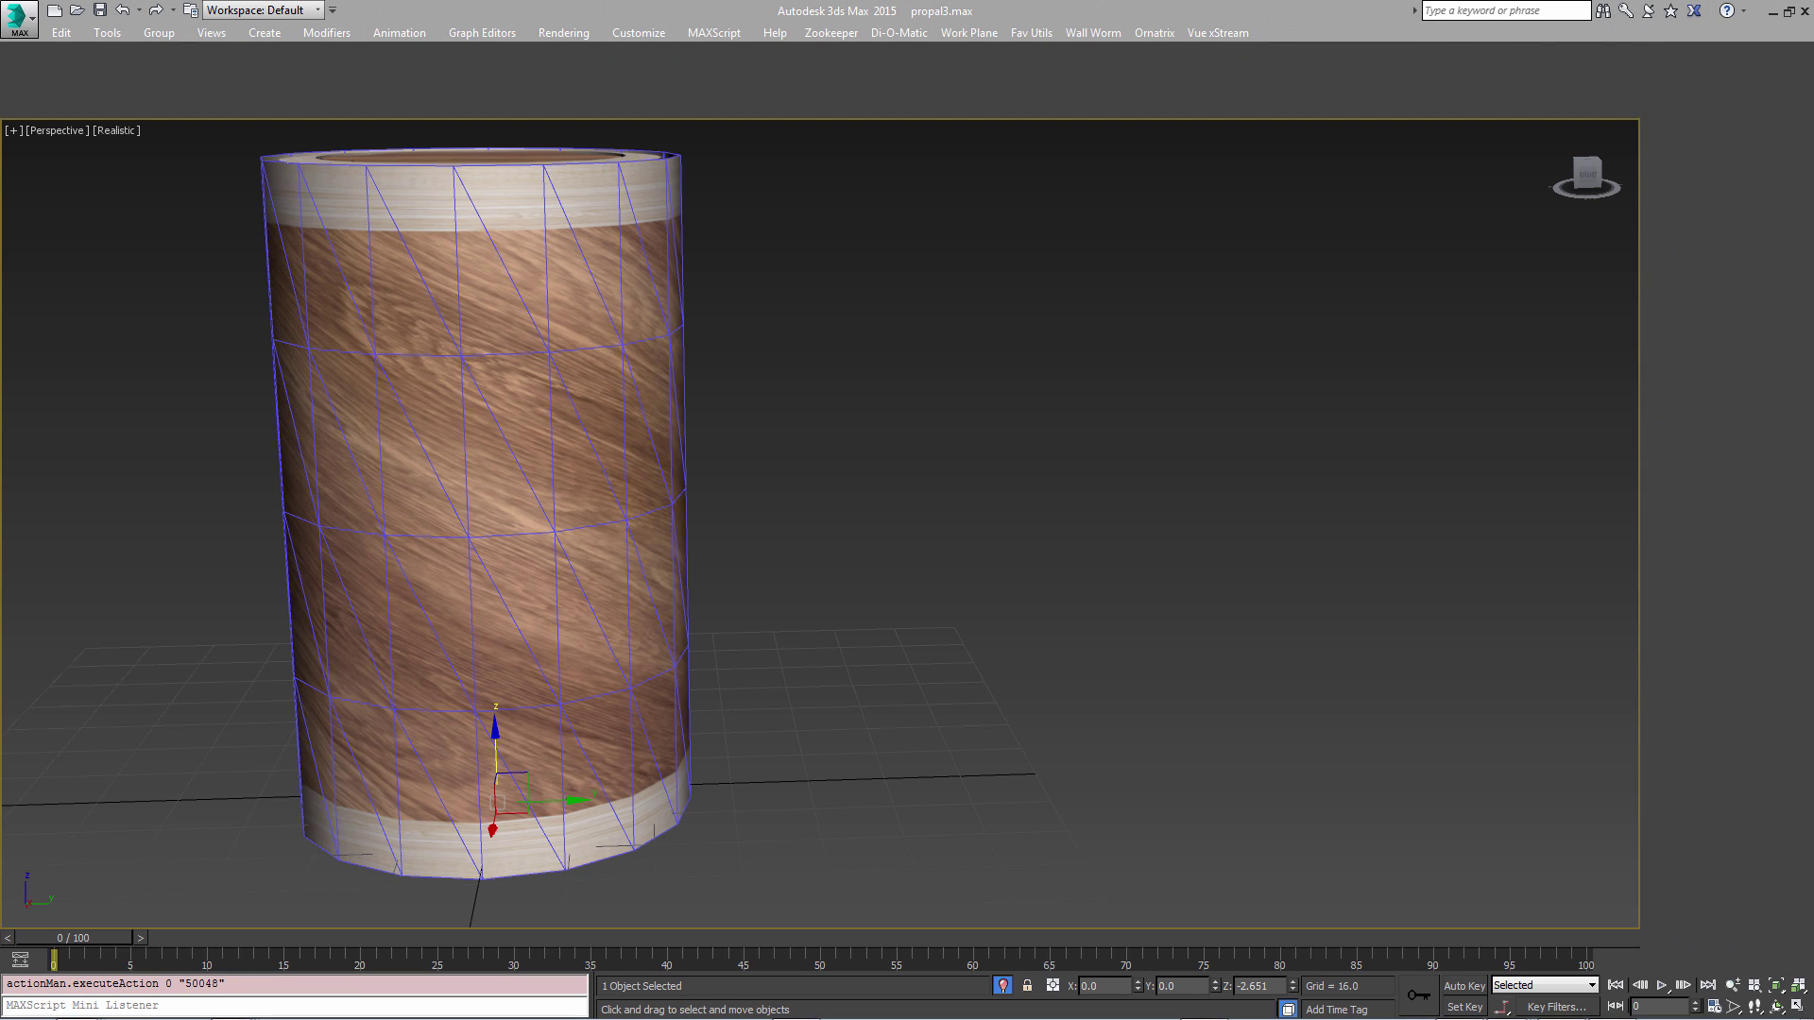
Load the cylinder's material into the Slate Material Editor and enlarge the diffuse bitmap preview.
key(m)
click(841, 195)
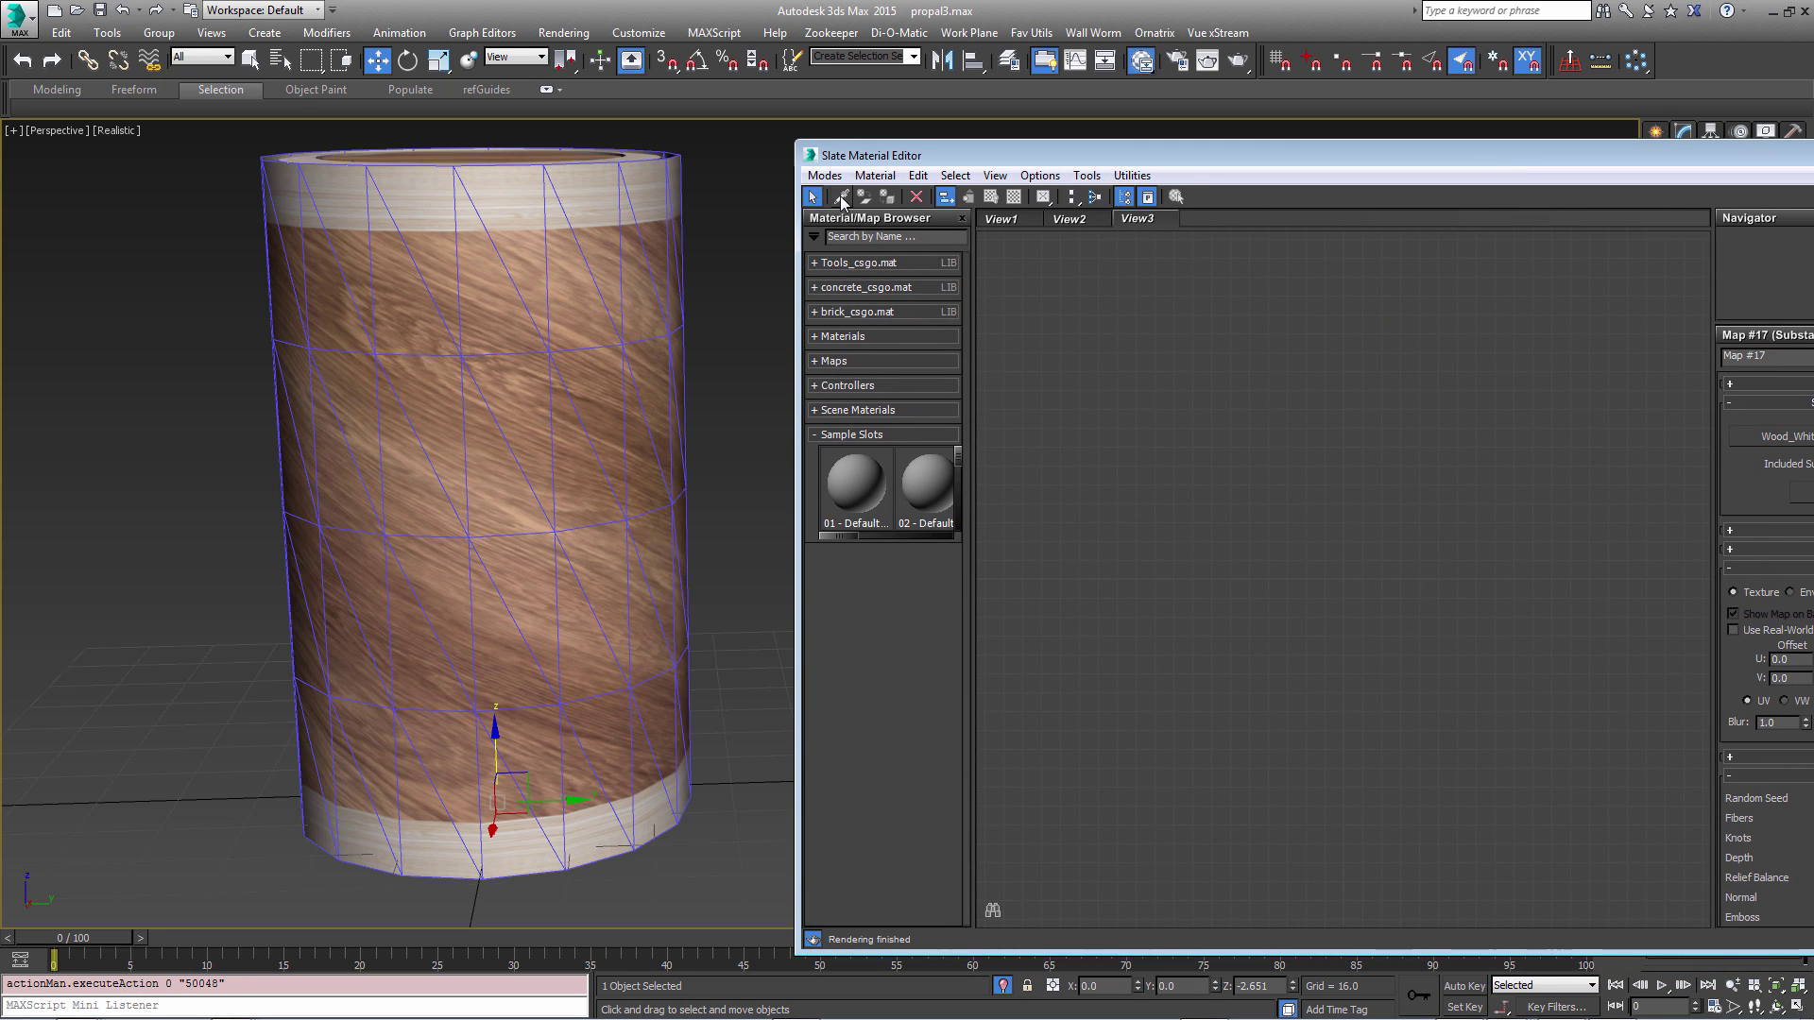
click(518, 340)
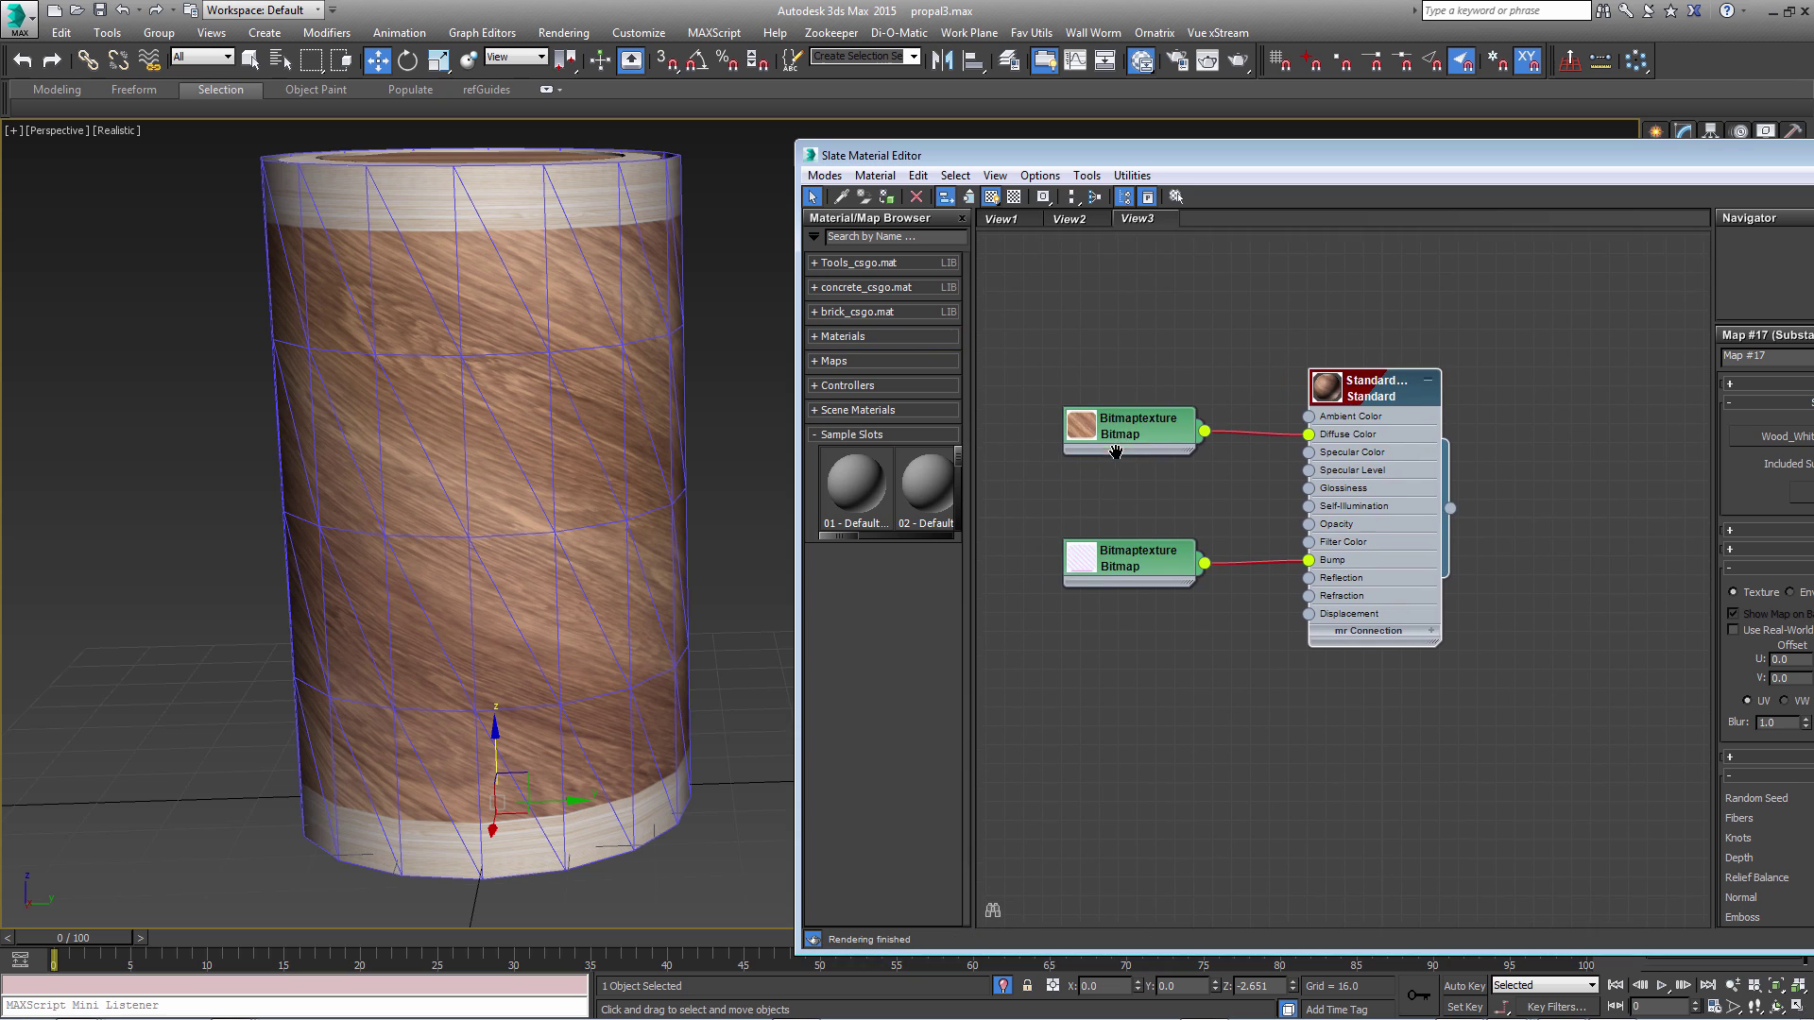
scroll(1085, 414, up, 3)
double_click(1081, 412)
drag(1111, 418, 1110, 260)
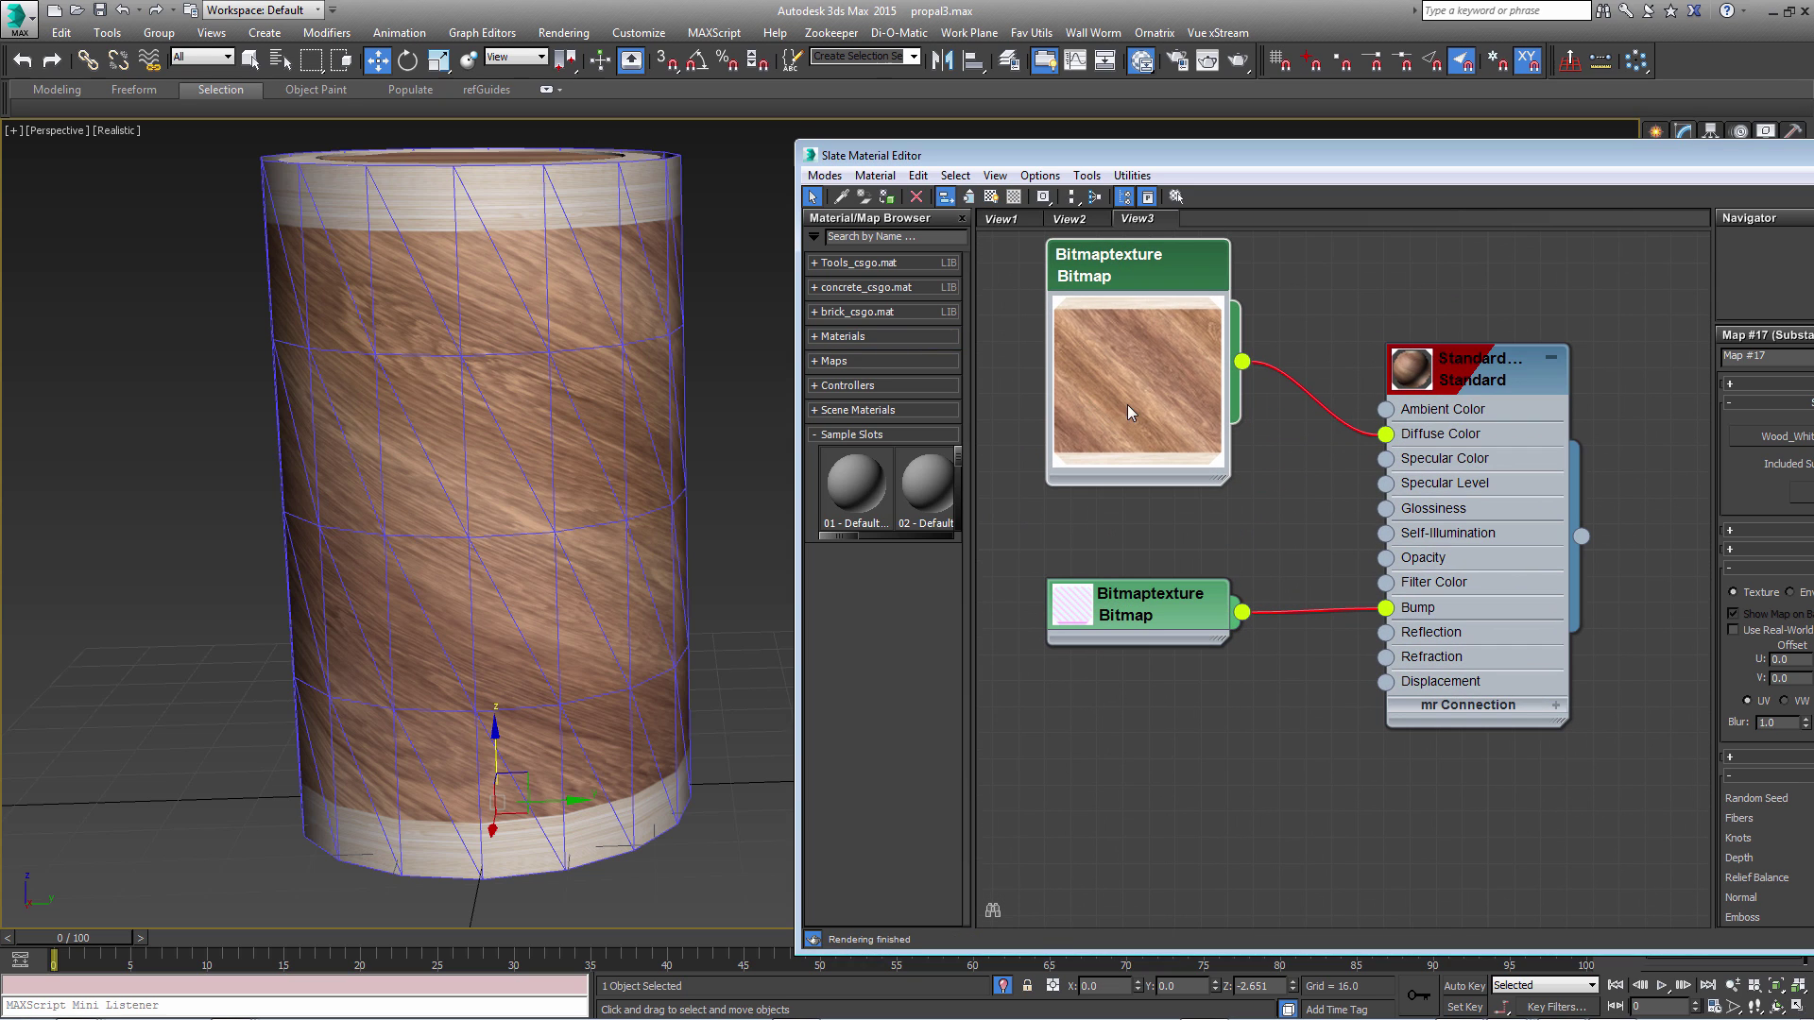
Inspect the bump bitmap node and view the striped normal map full-size.
drag(1101, 588, 1102, 561)
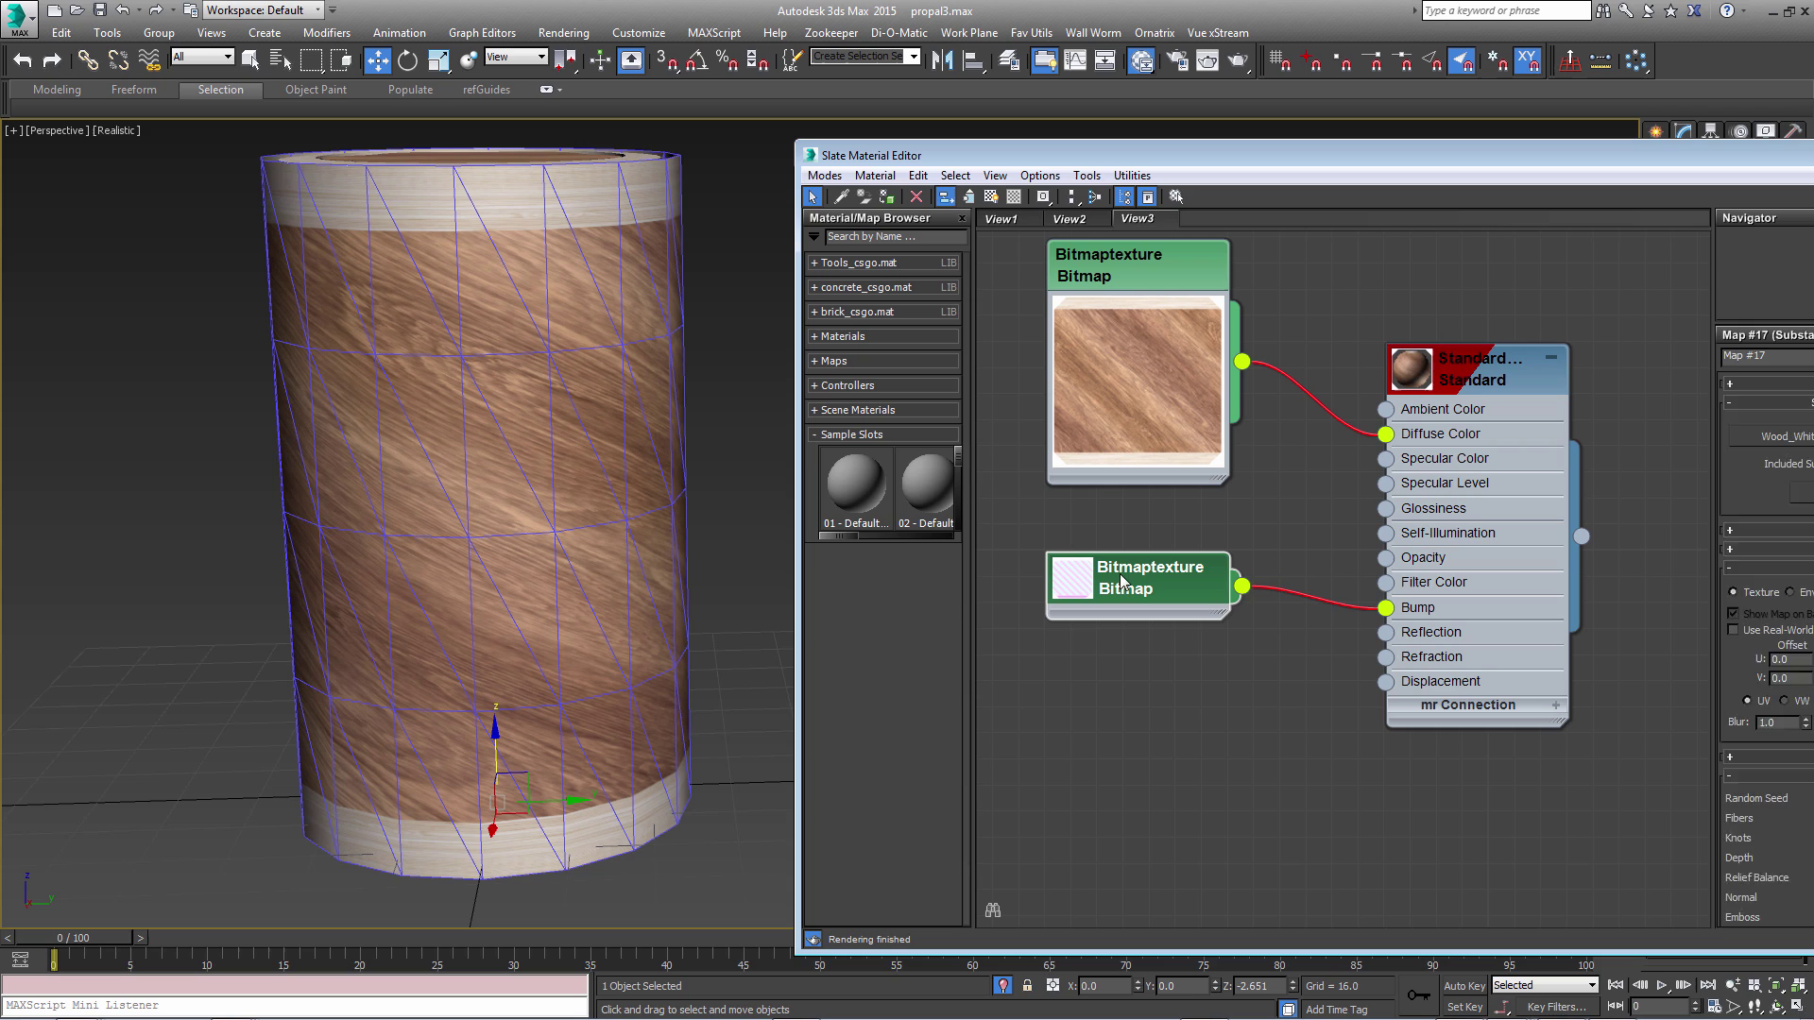
click(1122, 580)
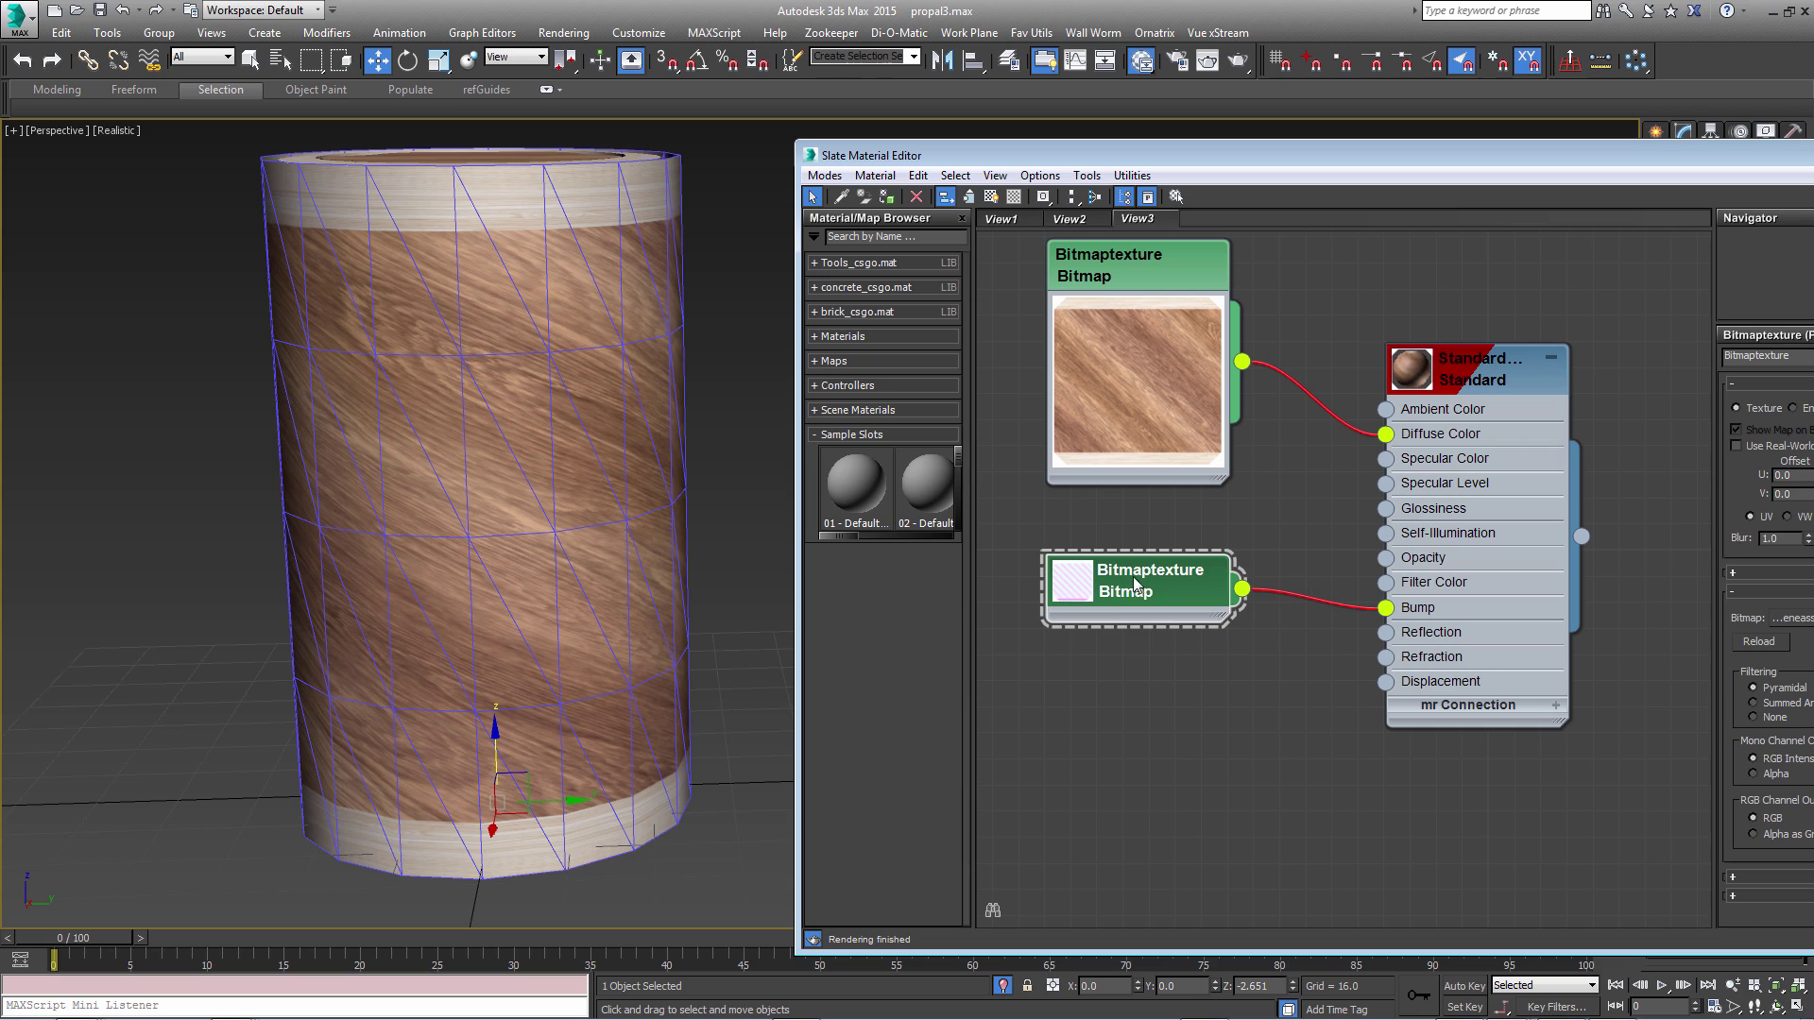
double_click(1078, 585)
drag(1077, 586, 1083, 531)
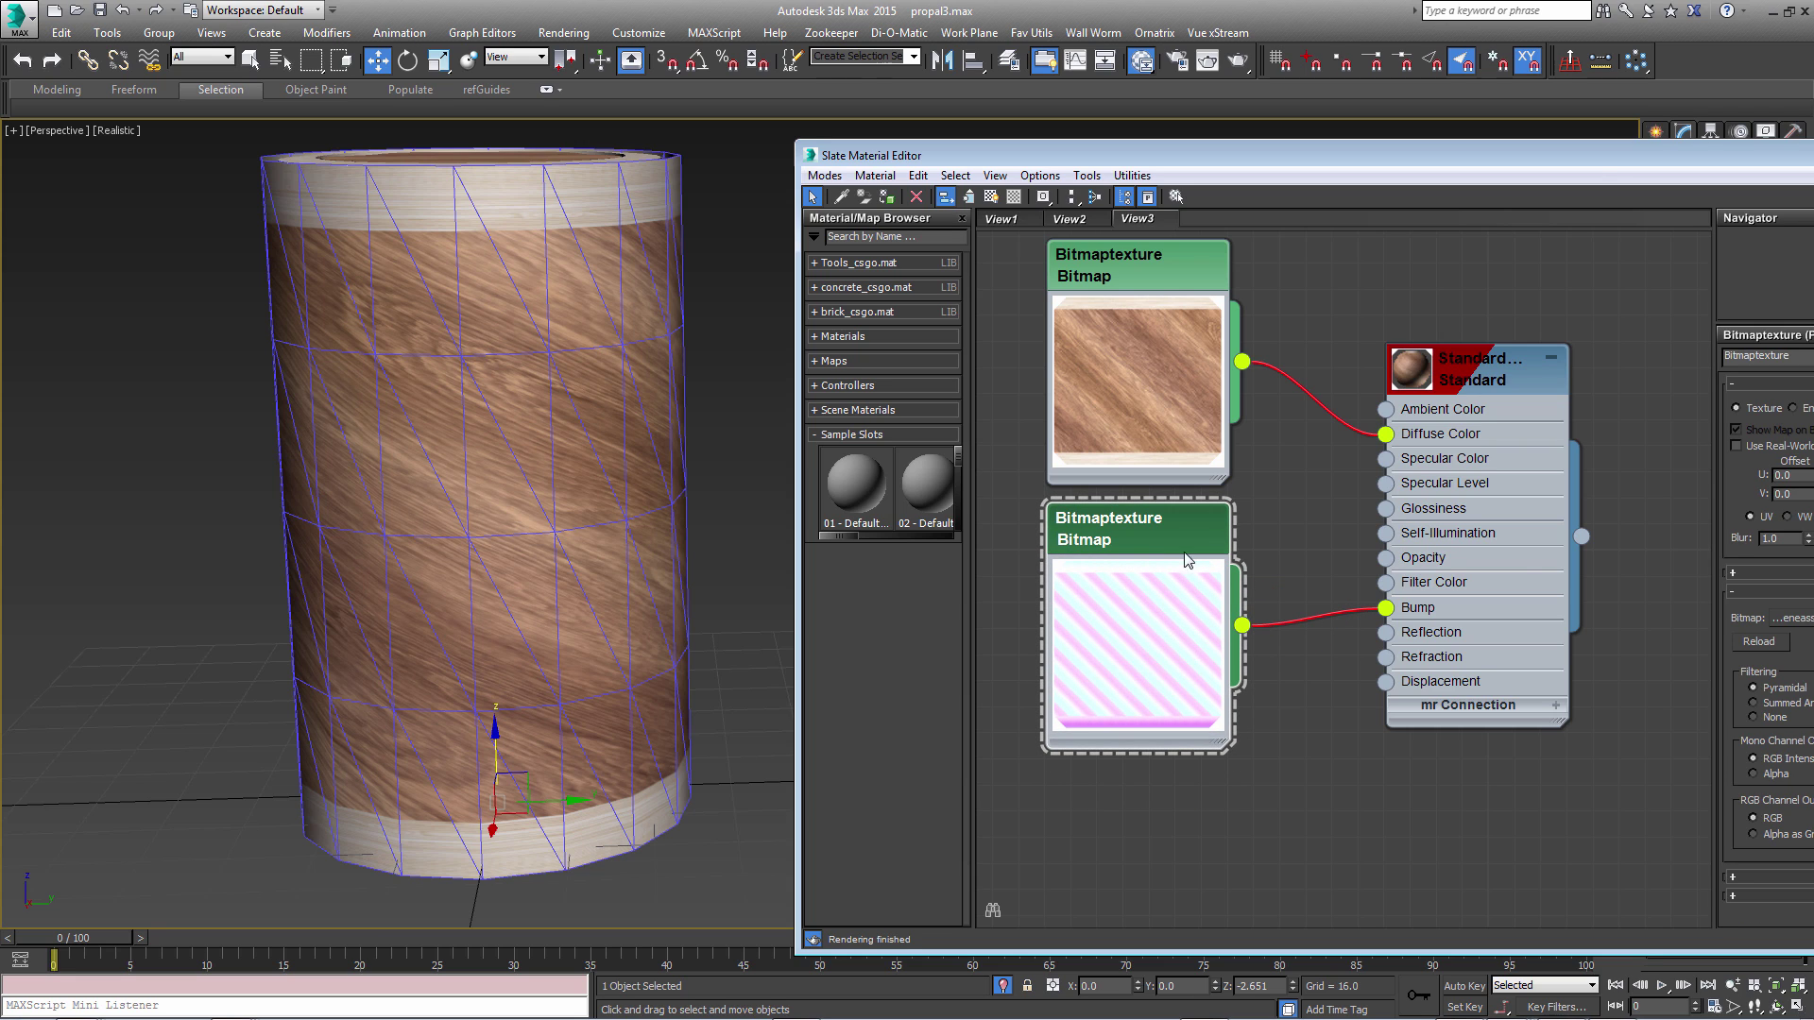
drag(1603, 156, 1285, 115)
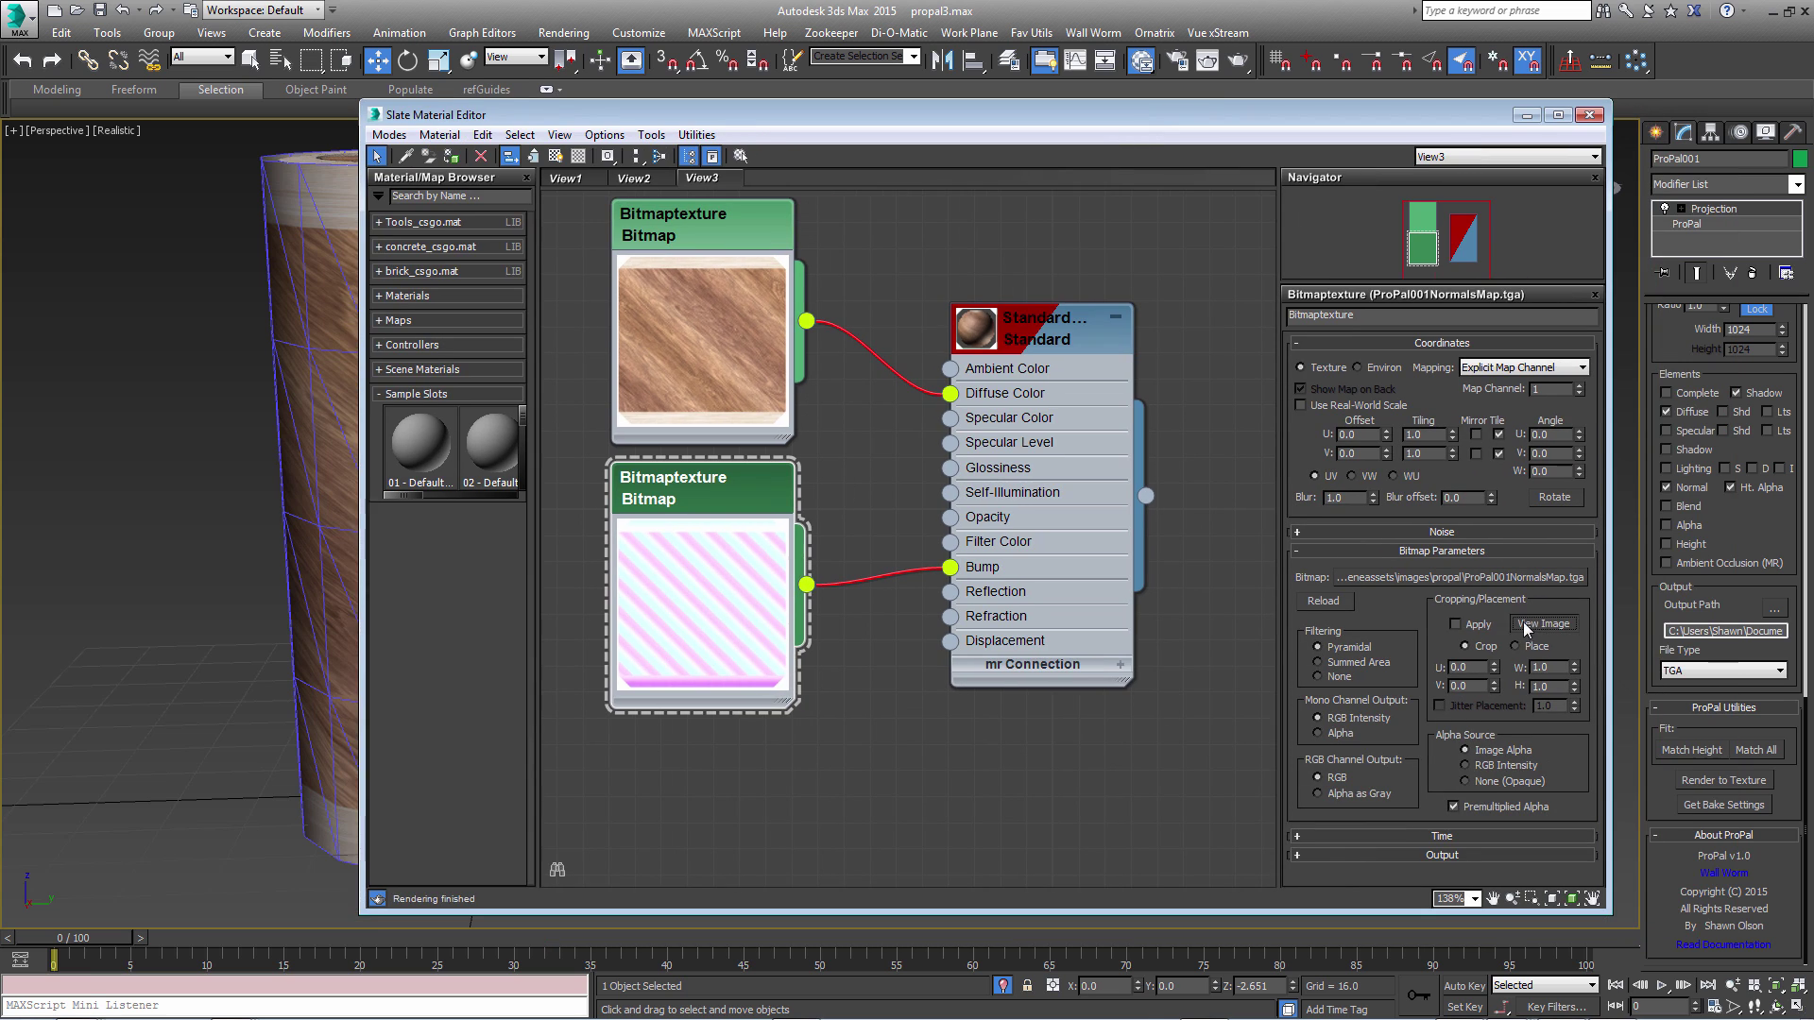
click(1527, 628)
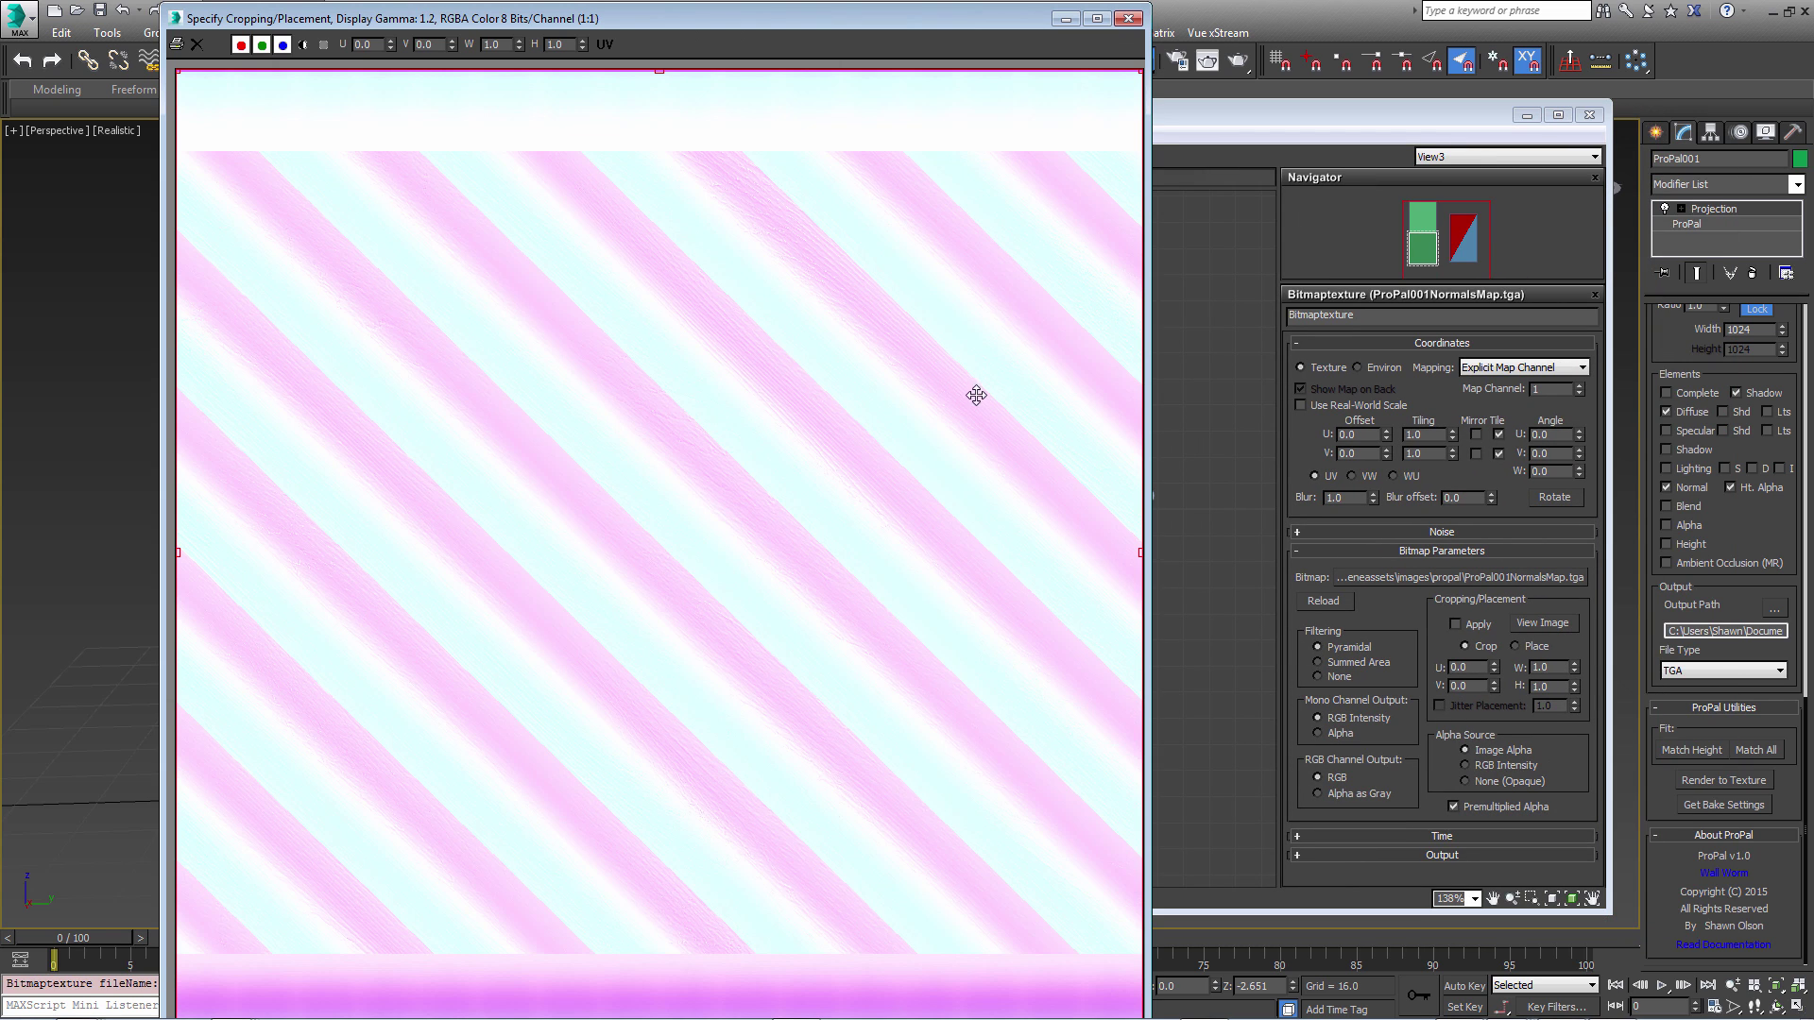
Close the normal map view and place a new Wall Worm CorVex object.
click(1128, 18)
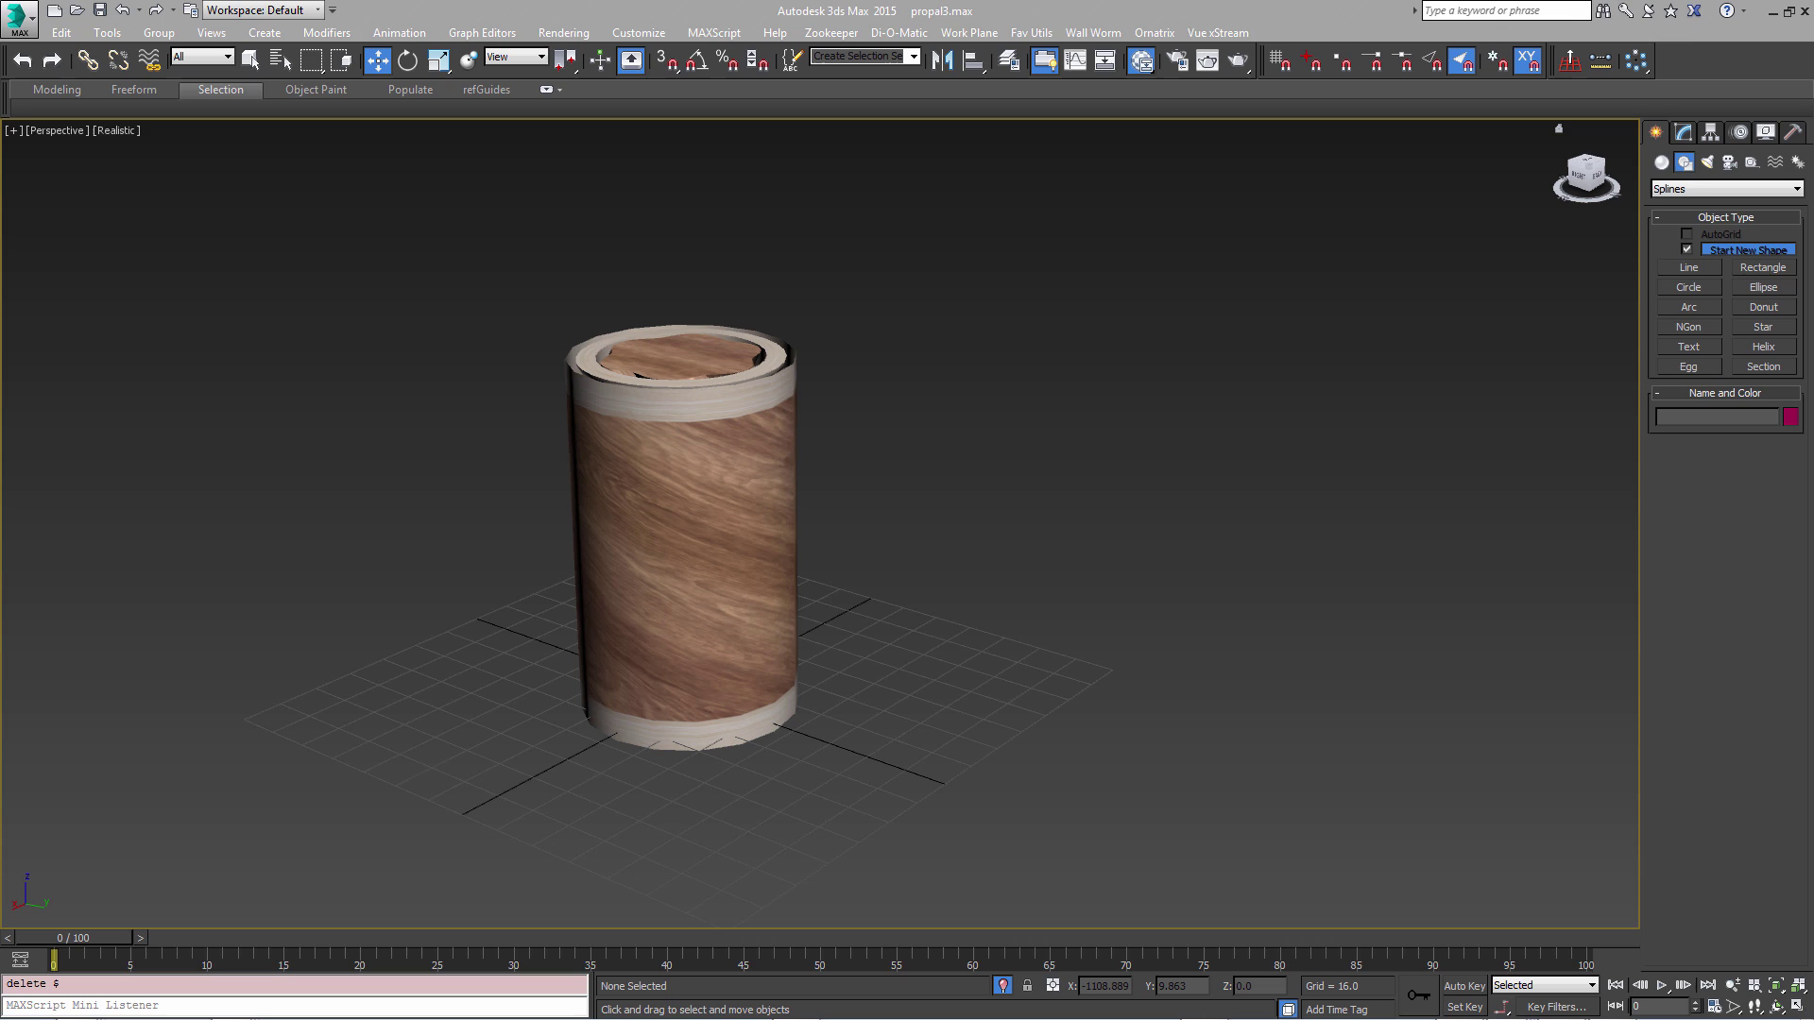
click(1662, 163)
click(1724, 189)
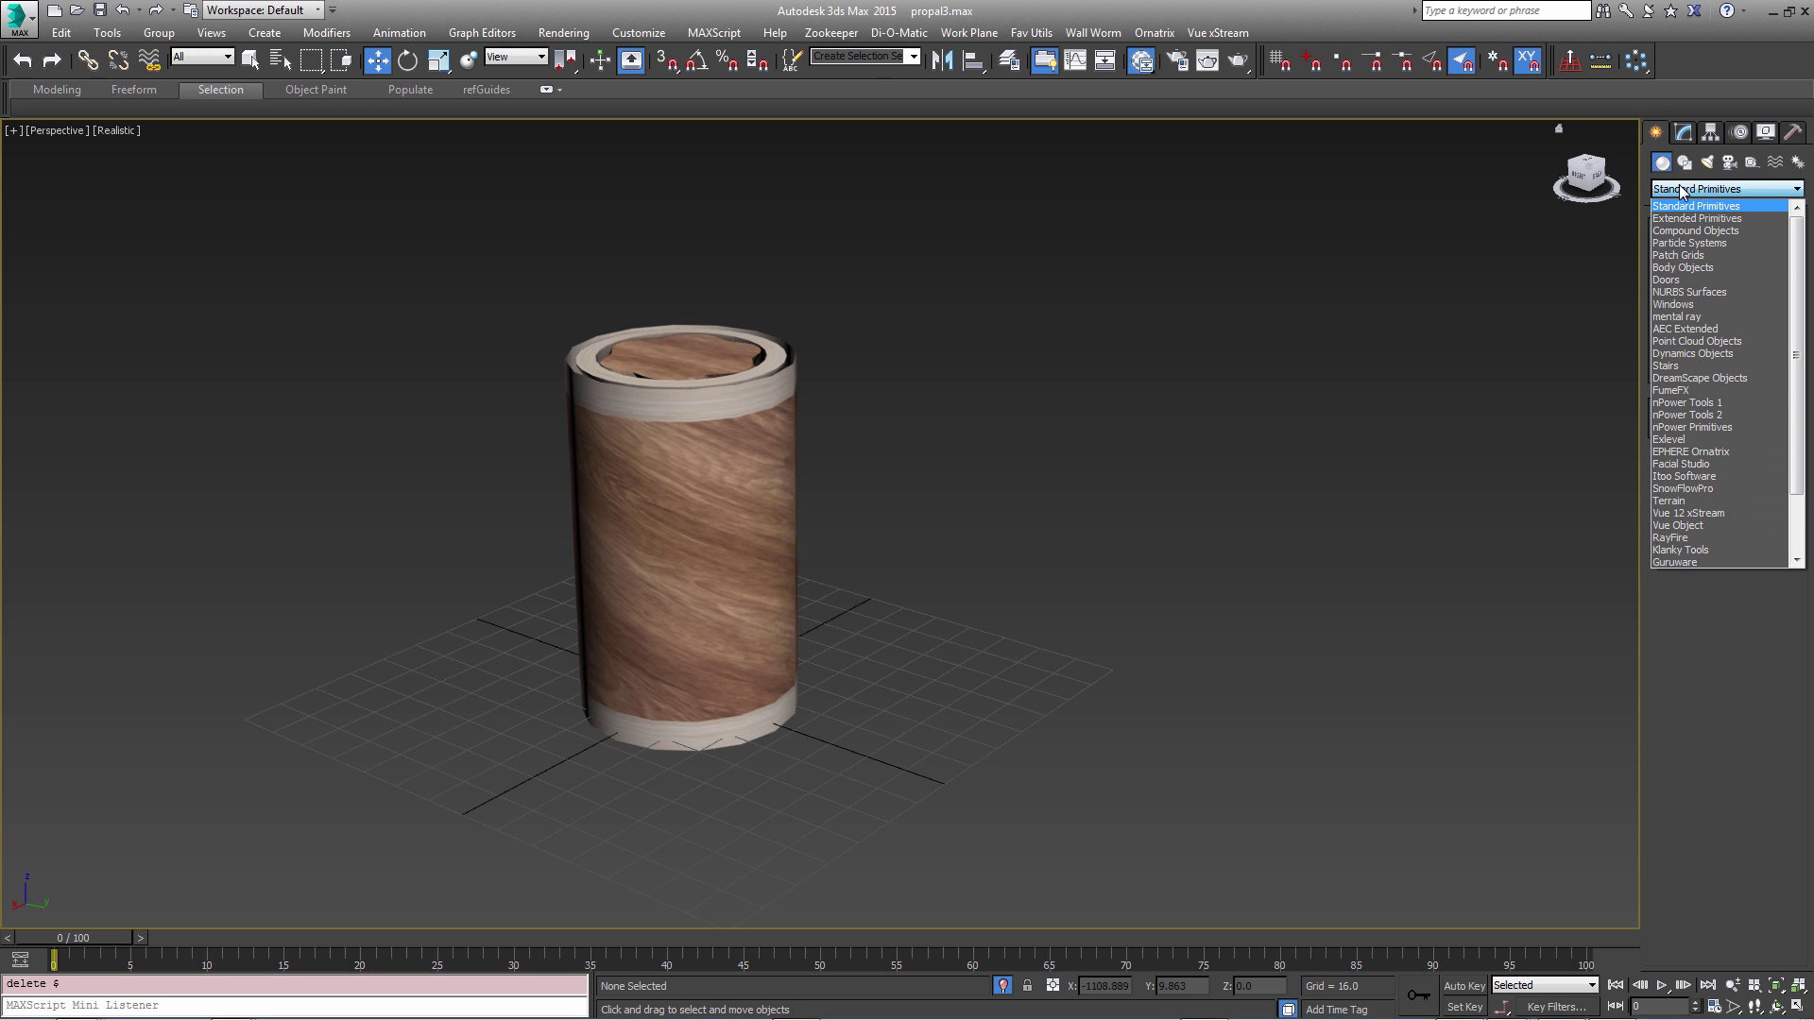
scroll(1688, 541, down, 2)
click(1691, 562)
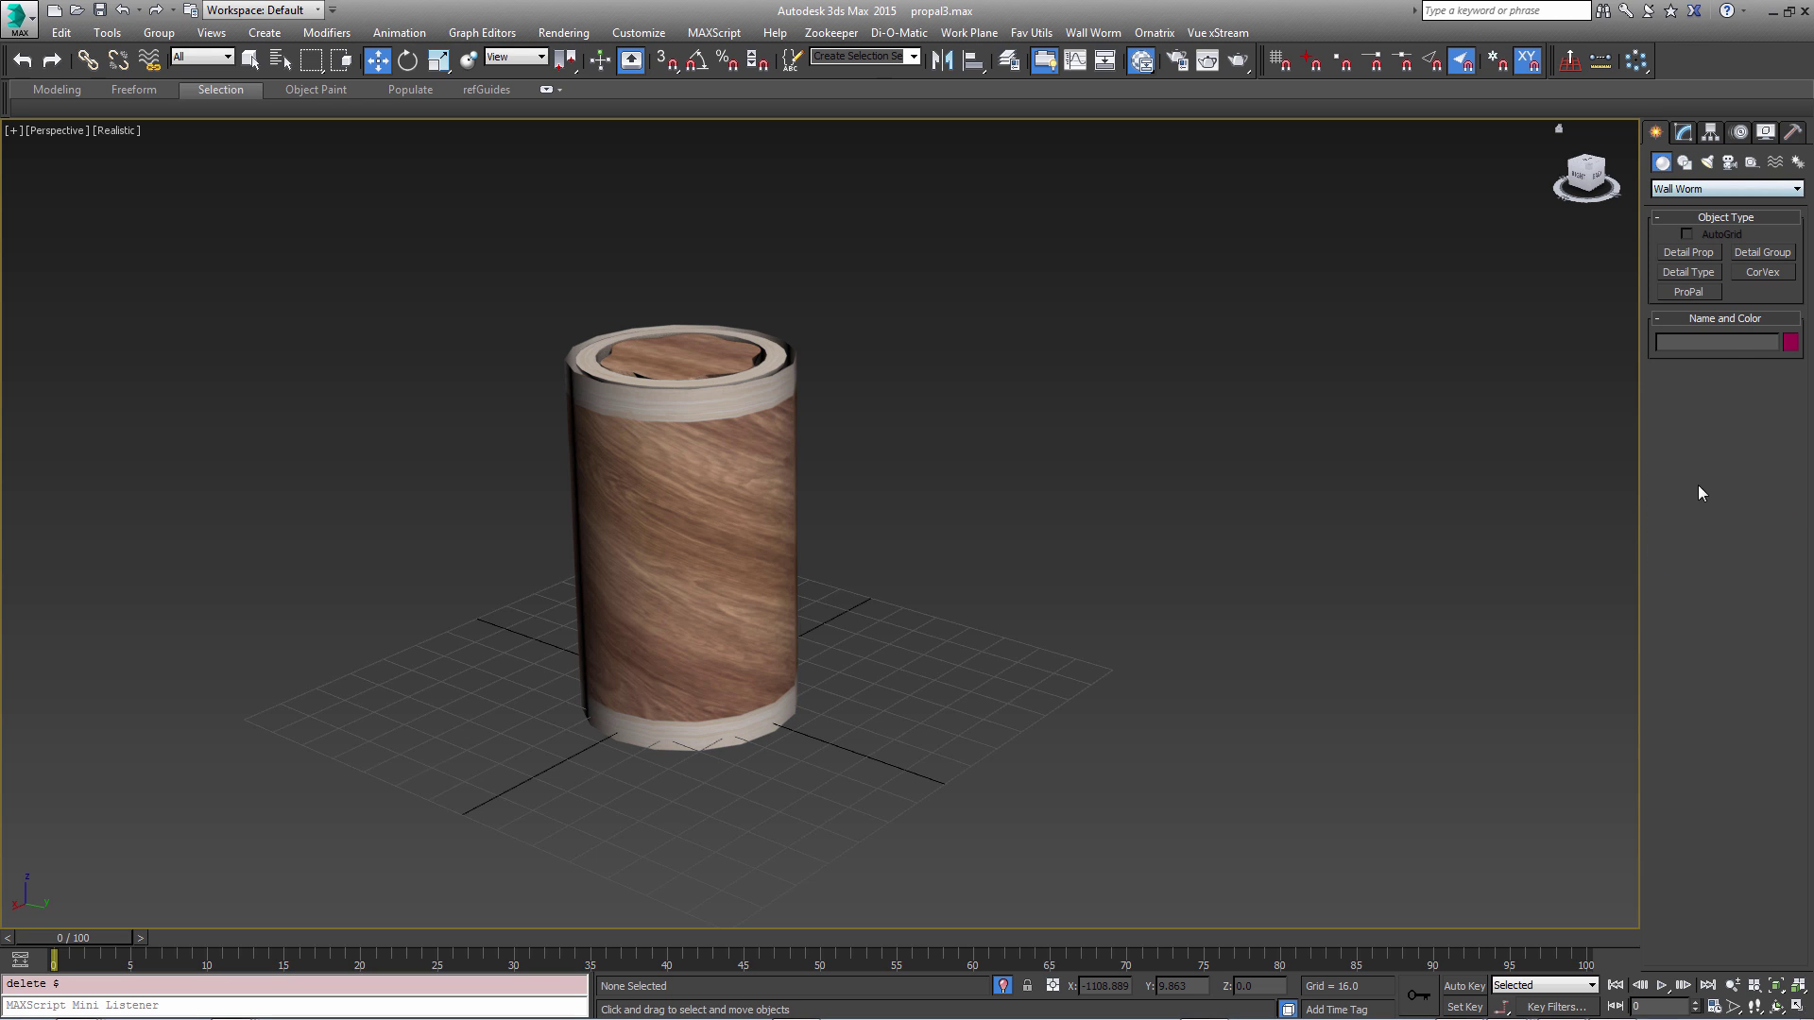
click(1755, 273)
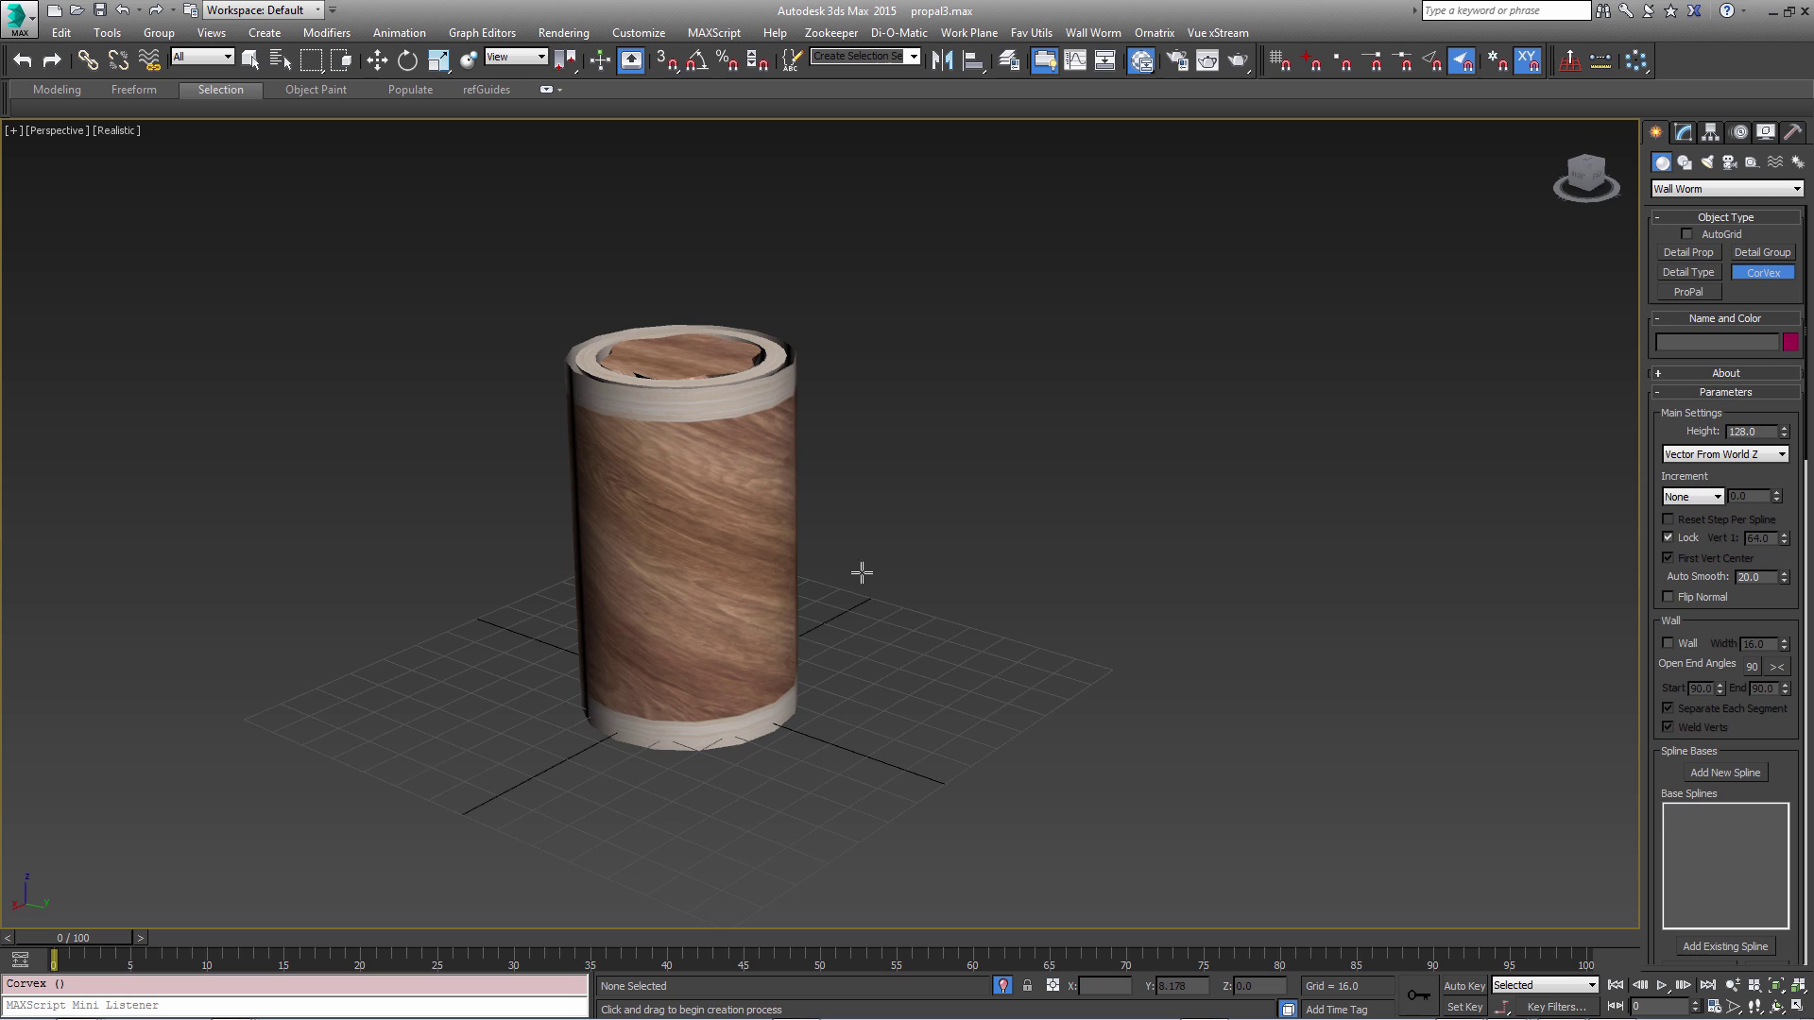
click(140, 586)
Turn on Wall mode for the CorVex object in the Modify panel.
scroll(350, 487, down, 5)
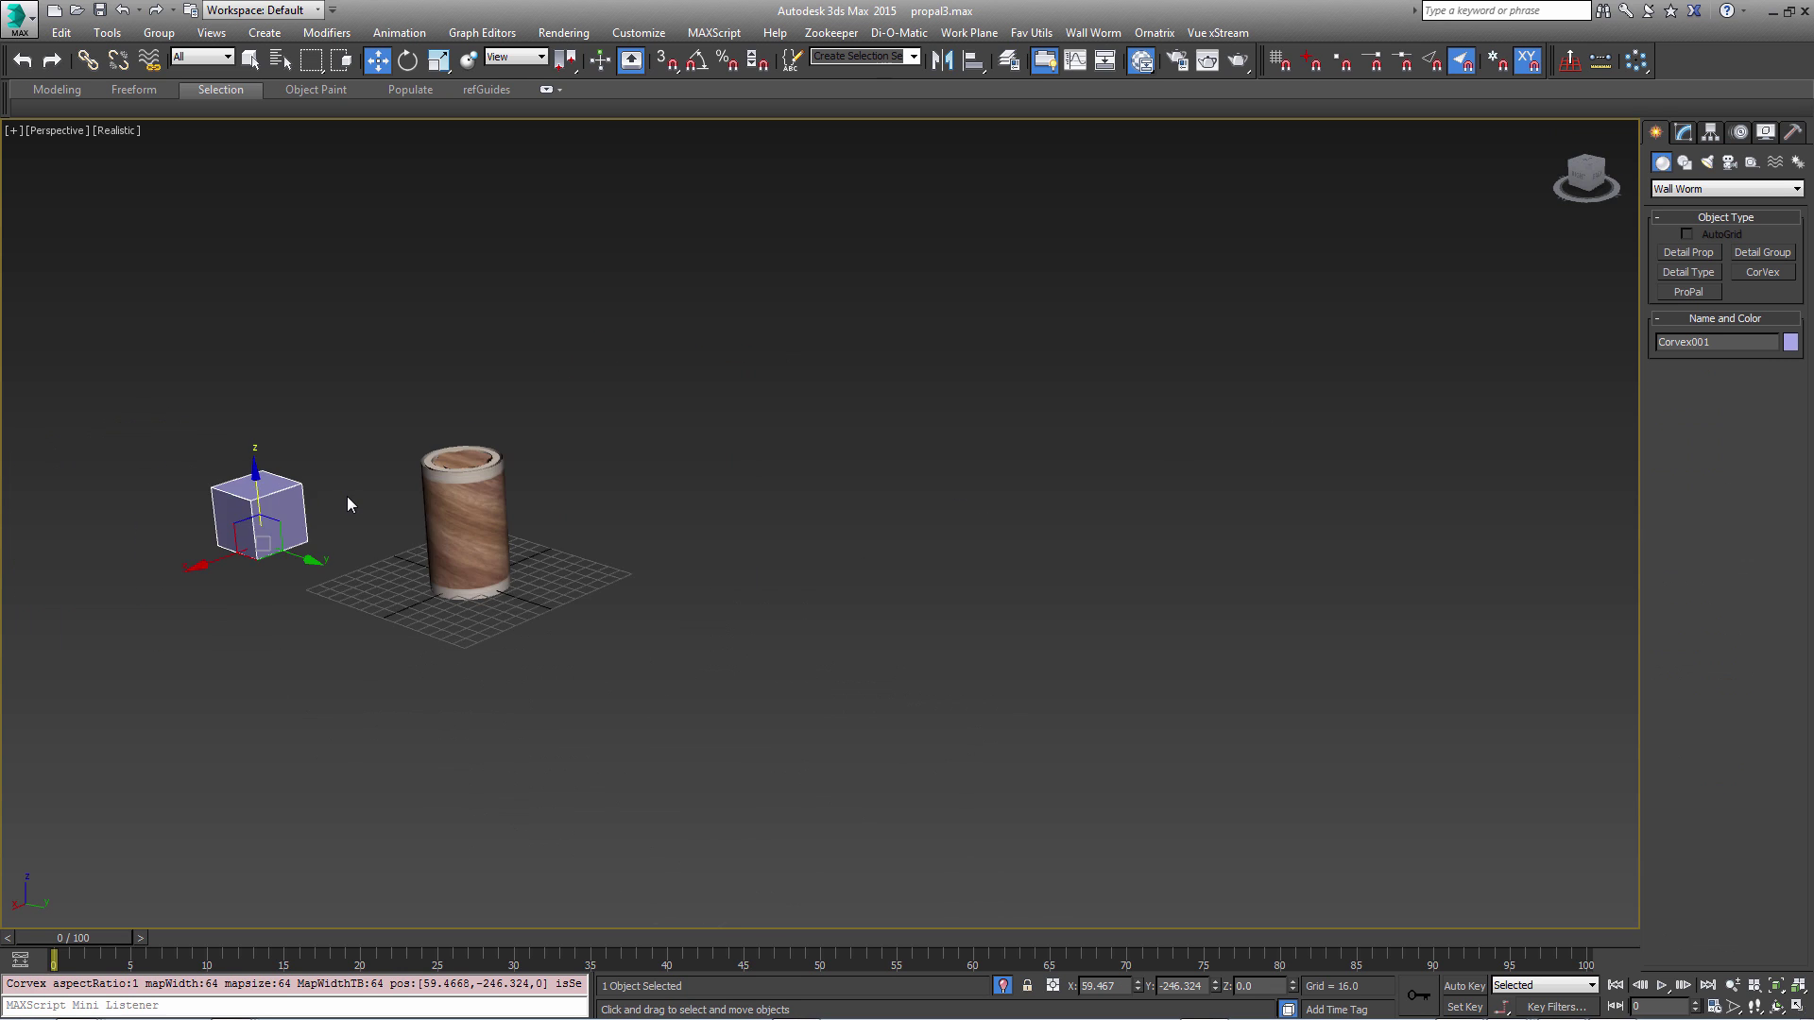
middle_drag(348, 496, 546, 529)
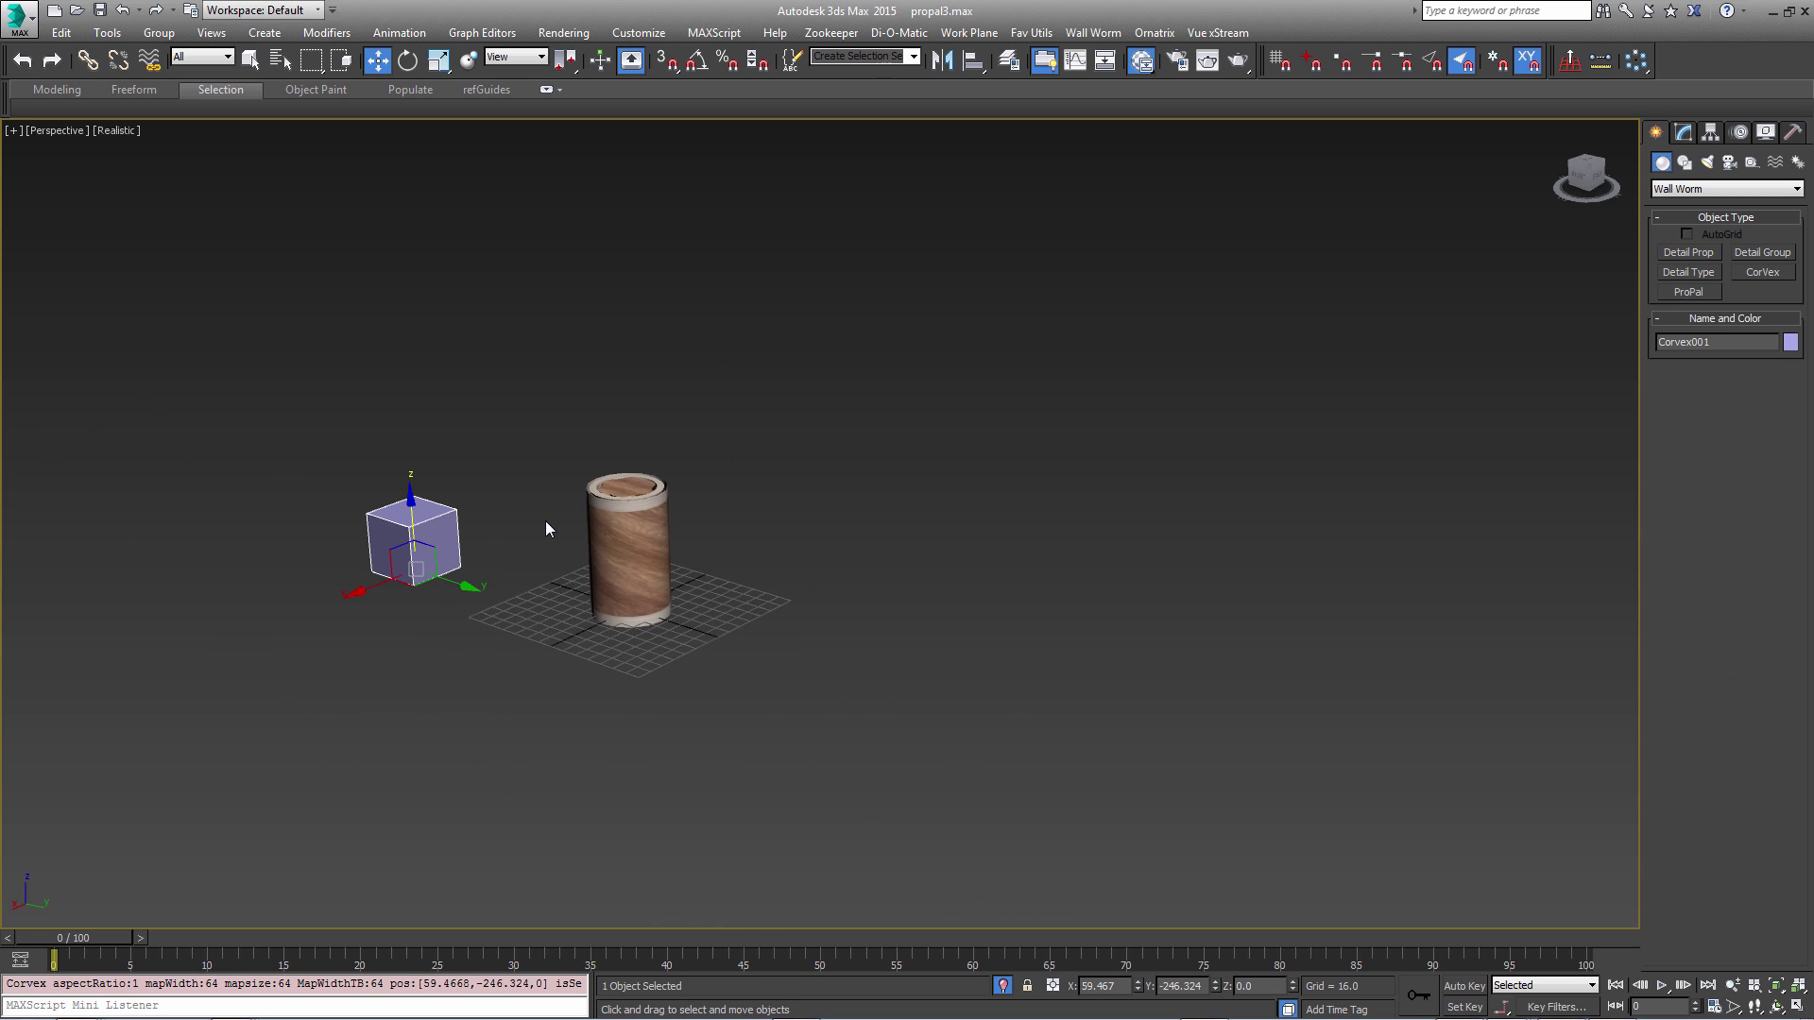
click(1683, 132)
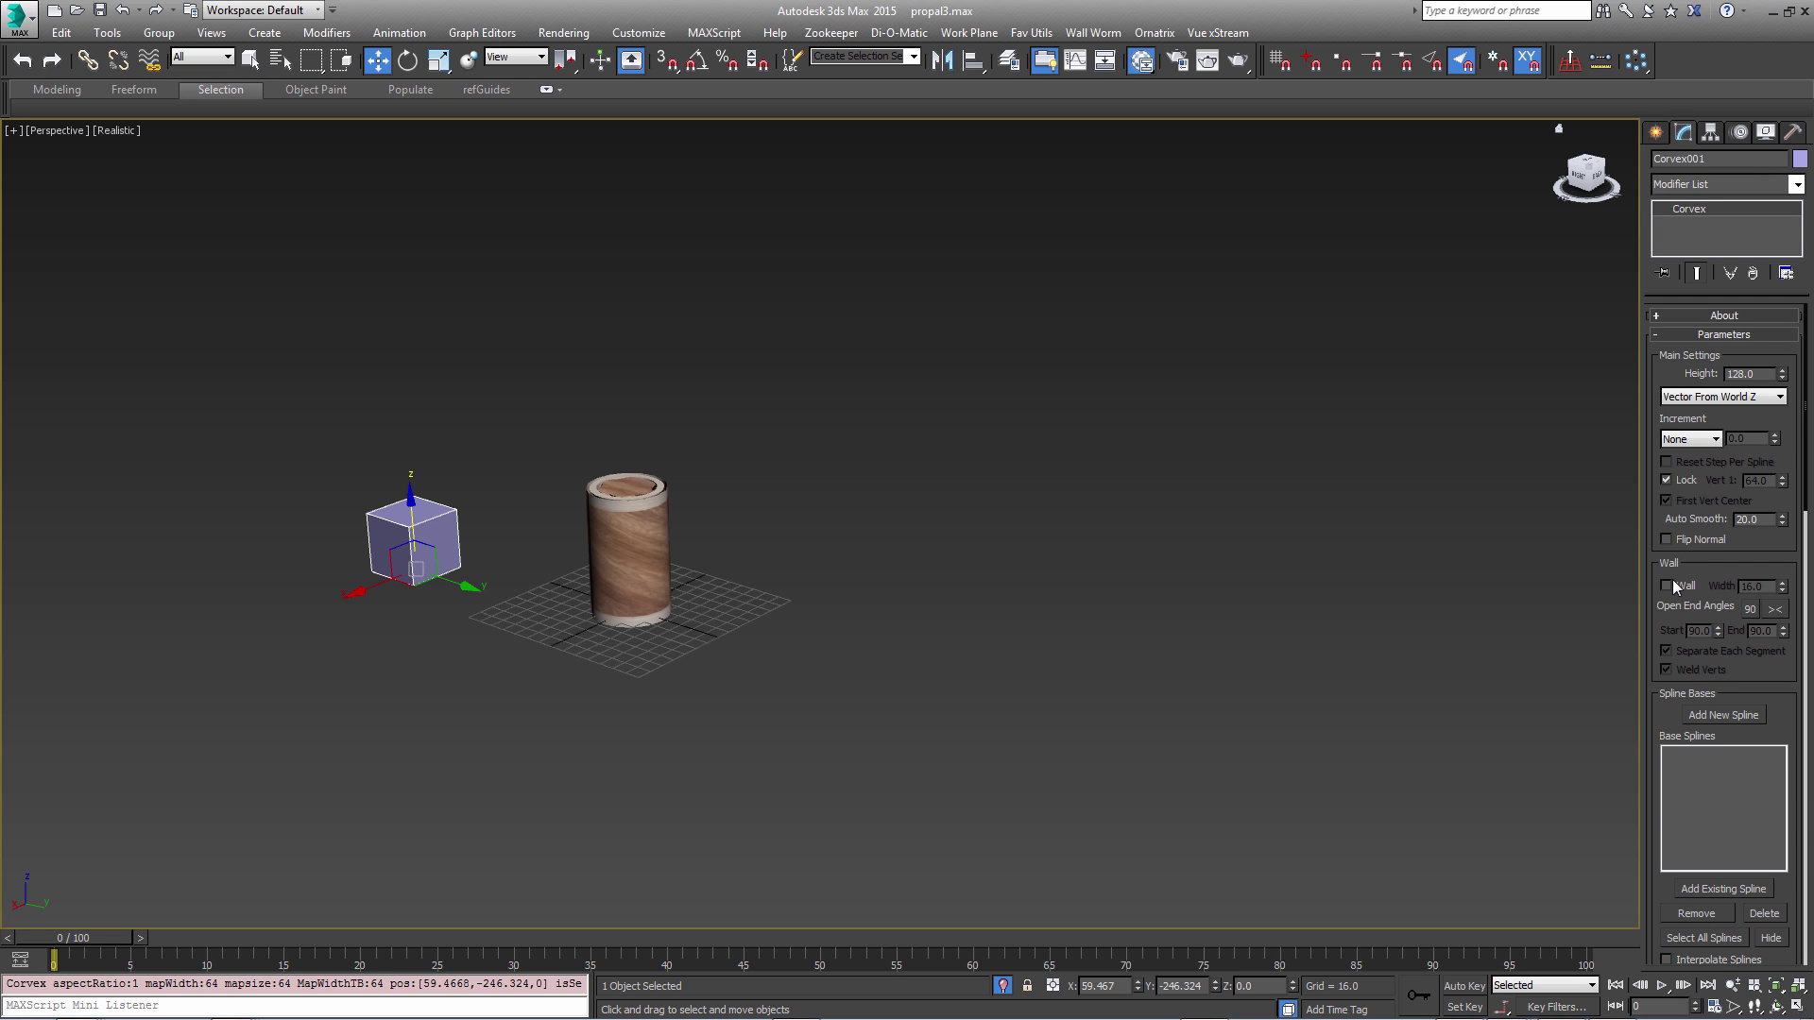
click(1666, 586)
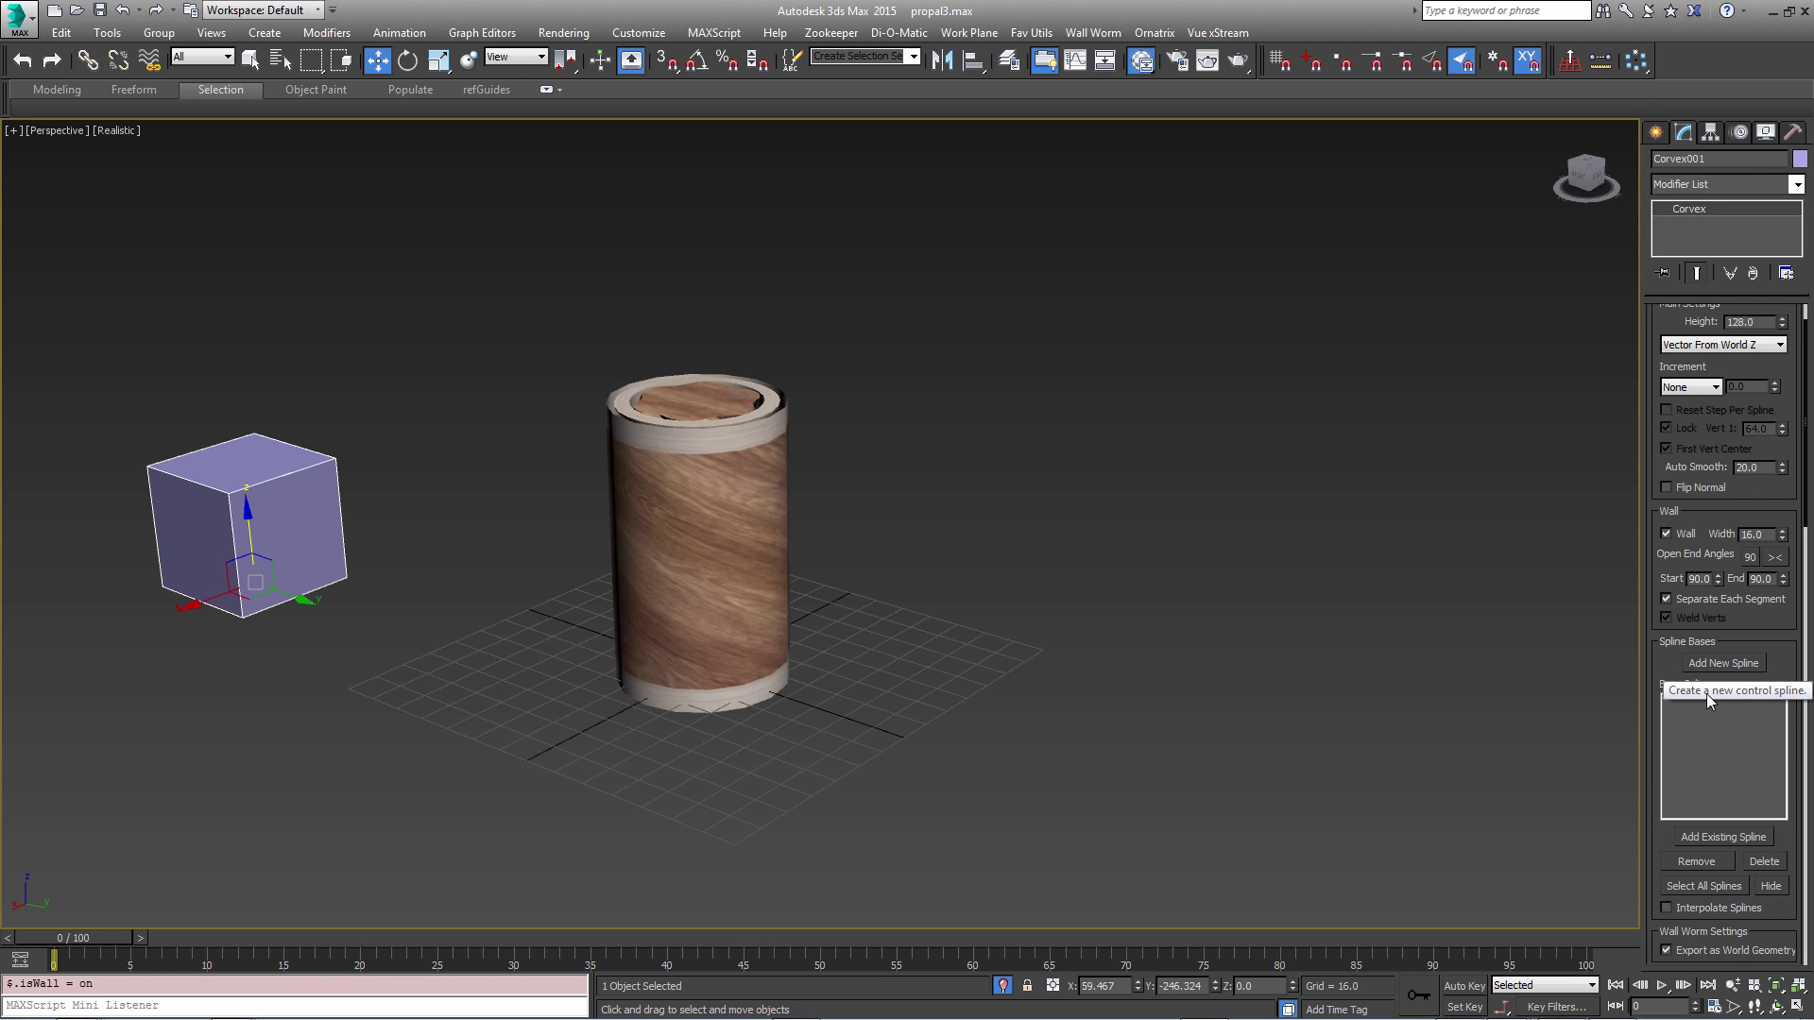
Draw a new wall spline that turns a corner behind the cylinder.
click(1707, 665)
click(61, 632)
click(838, 391)
click(1353, 416)
middle_drag(1396, 433, 1243, 385)
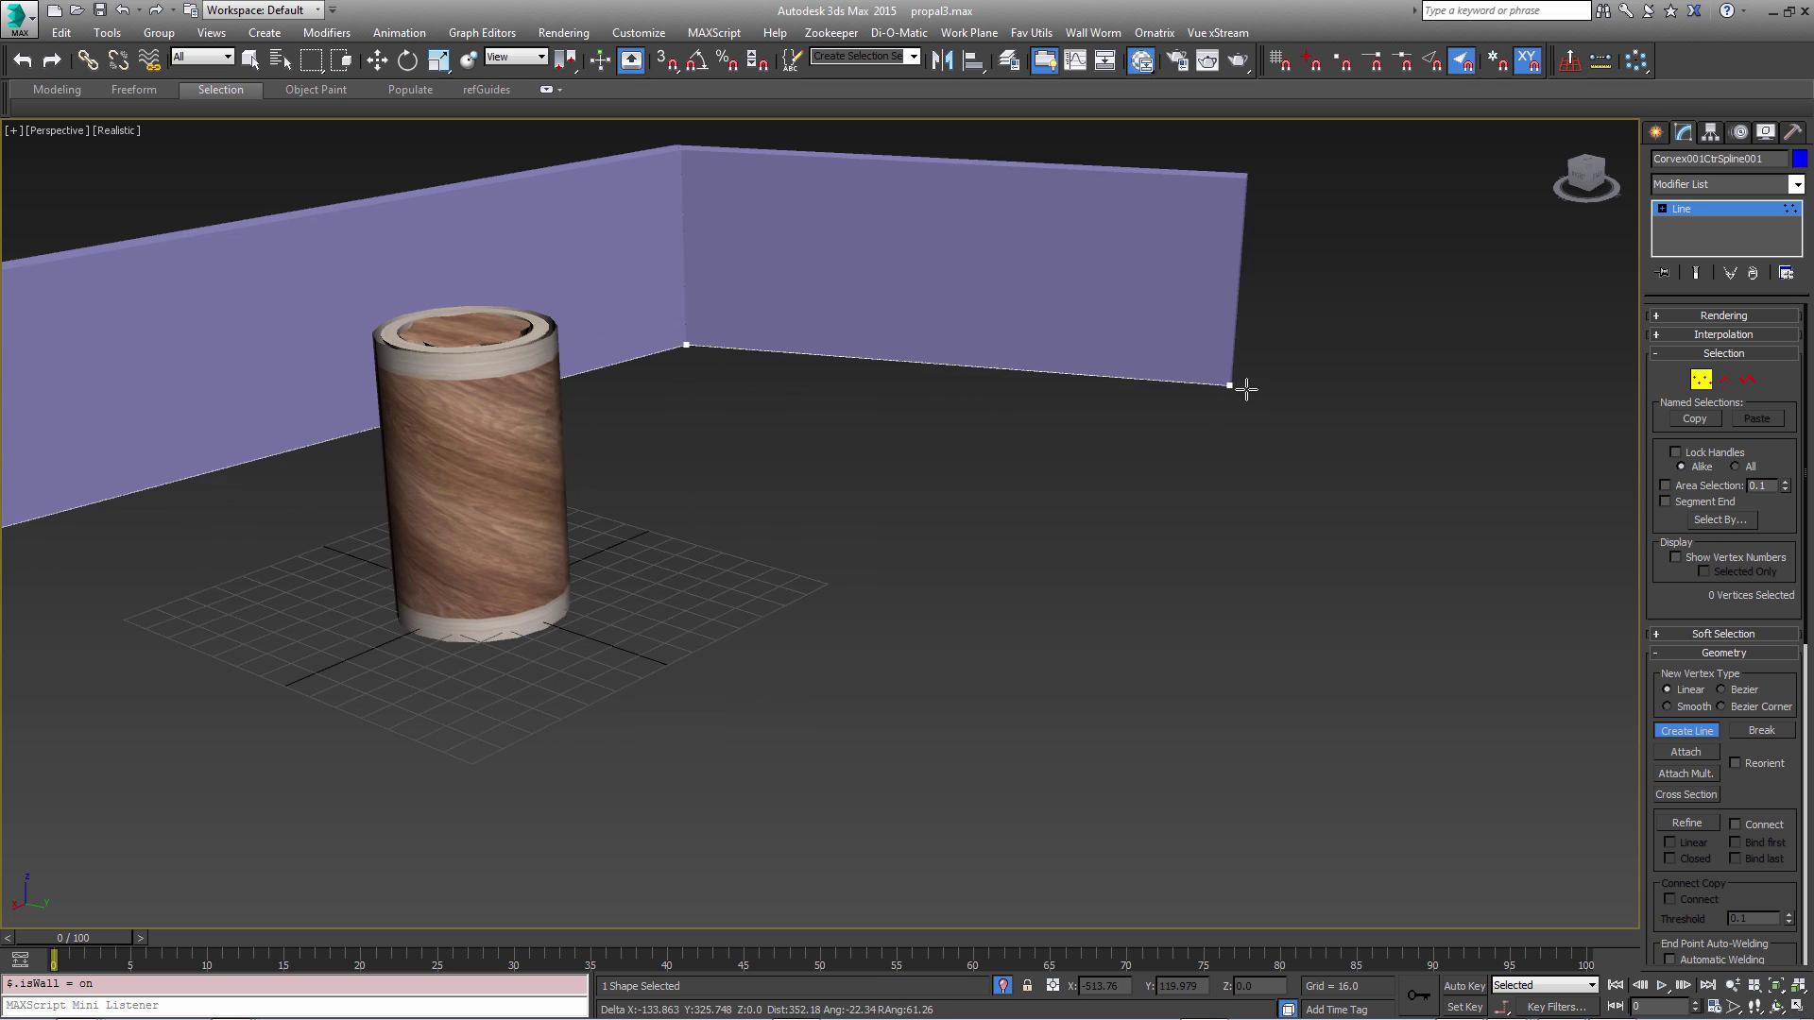
click(1490, 441)
middle_drag(1490, 441, 1448, 465)
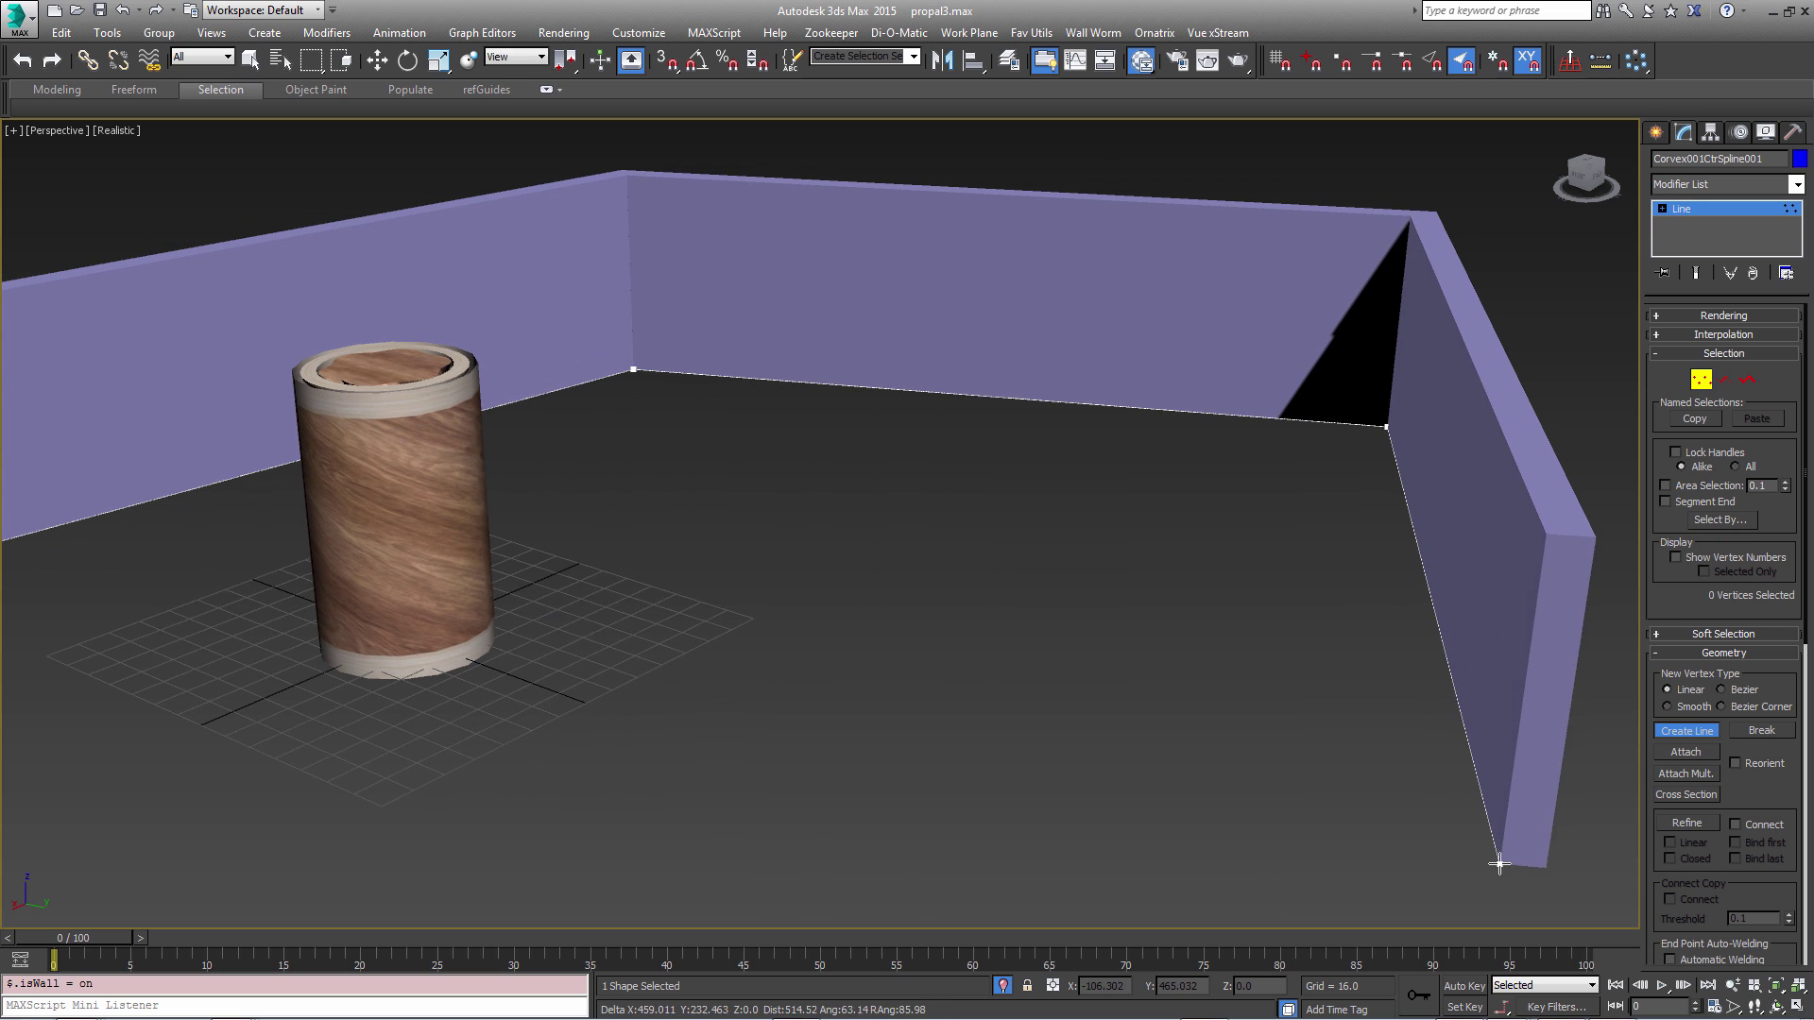
right_click(1434, 826)
middle_drag(831, 567, 1006, 537)
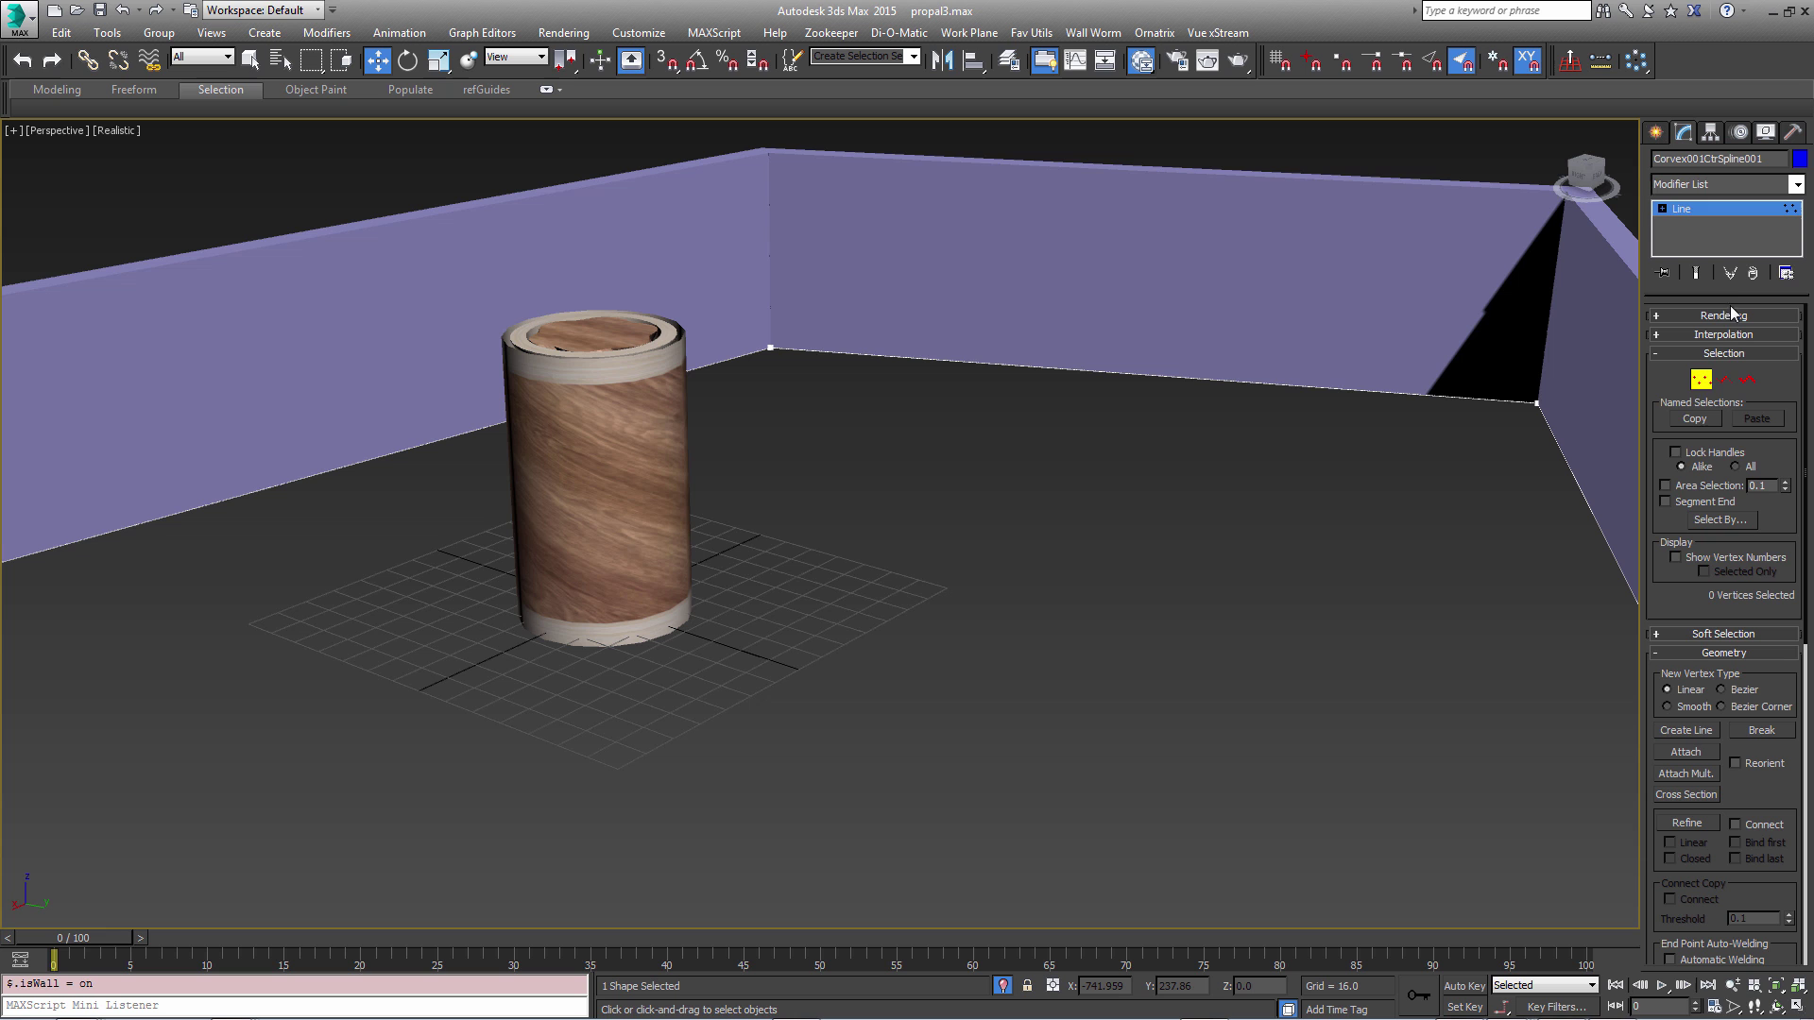
click(1701, 379)
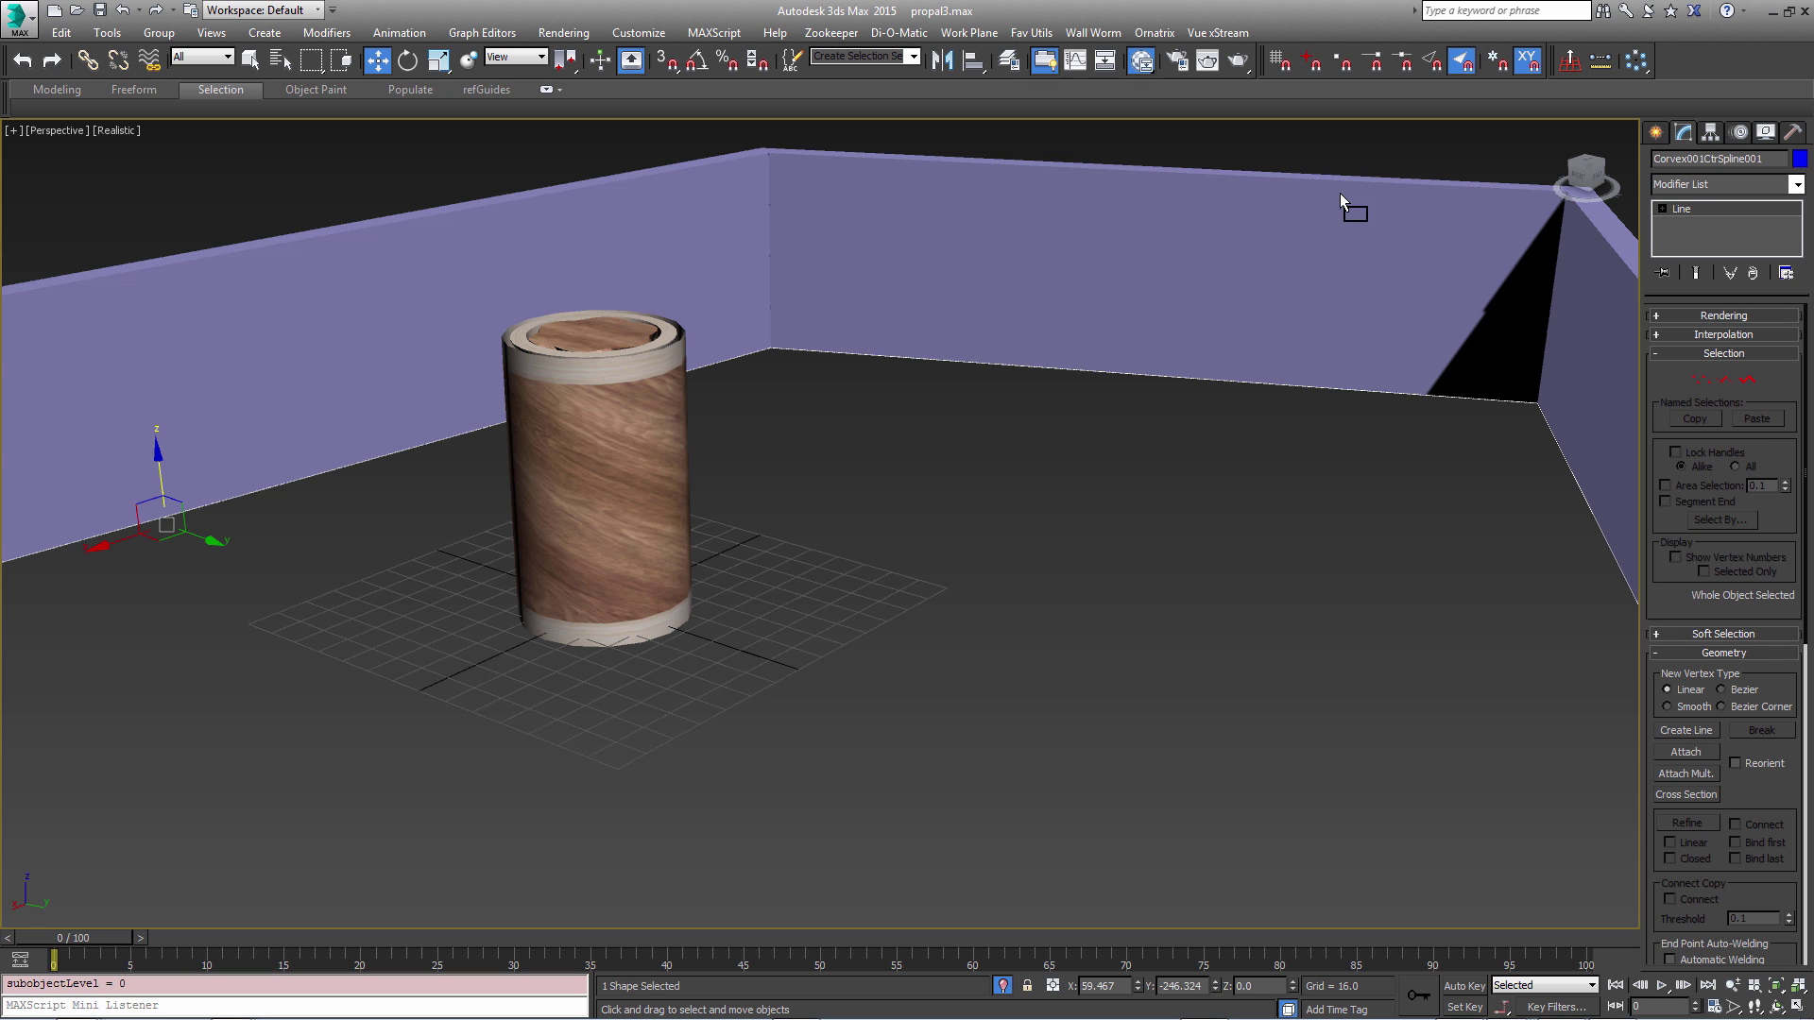
Drag the baked ProPal wood material onto the CorVex walls.
alt+middle_drag(569, 287, 973, 337)
scroll(598, 405, up, 5)
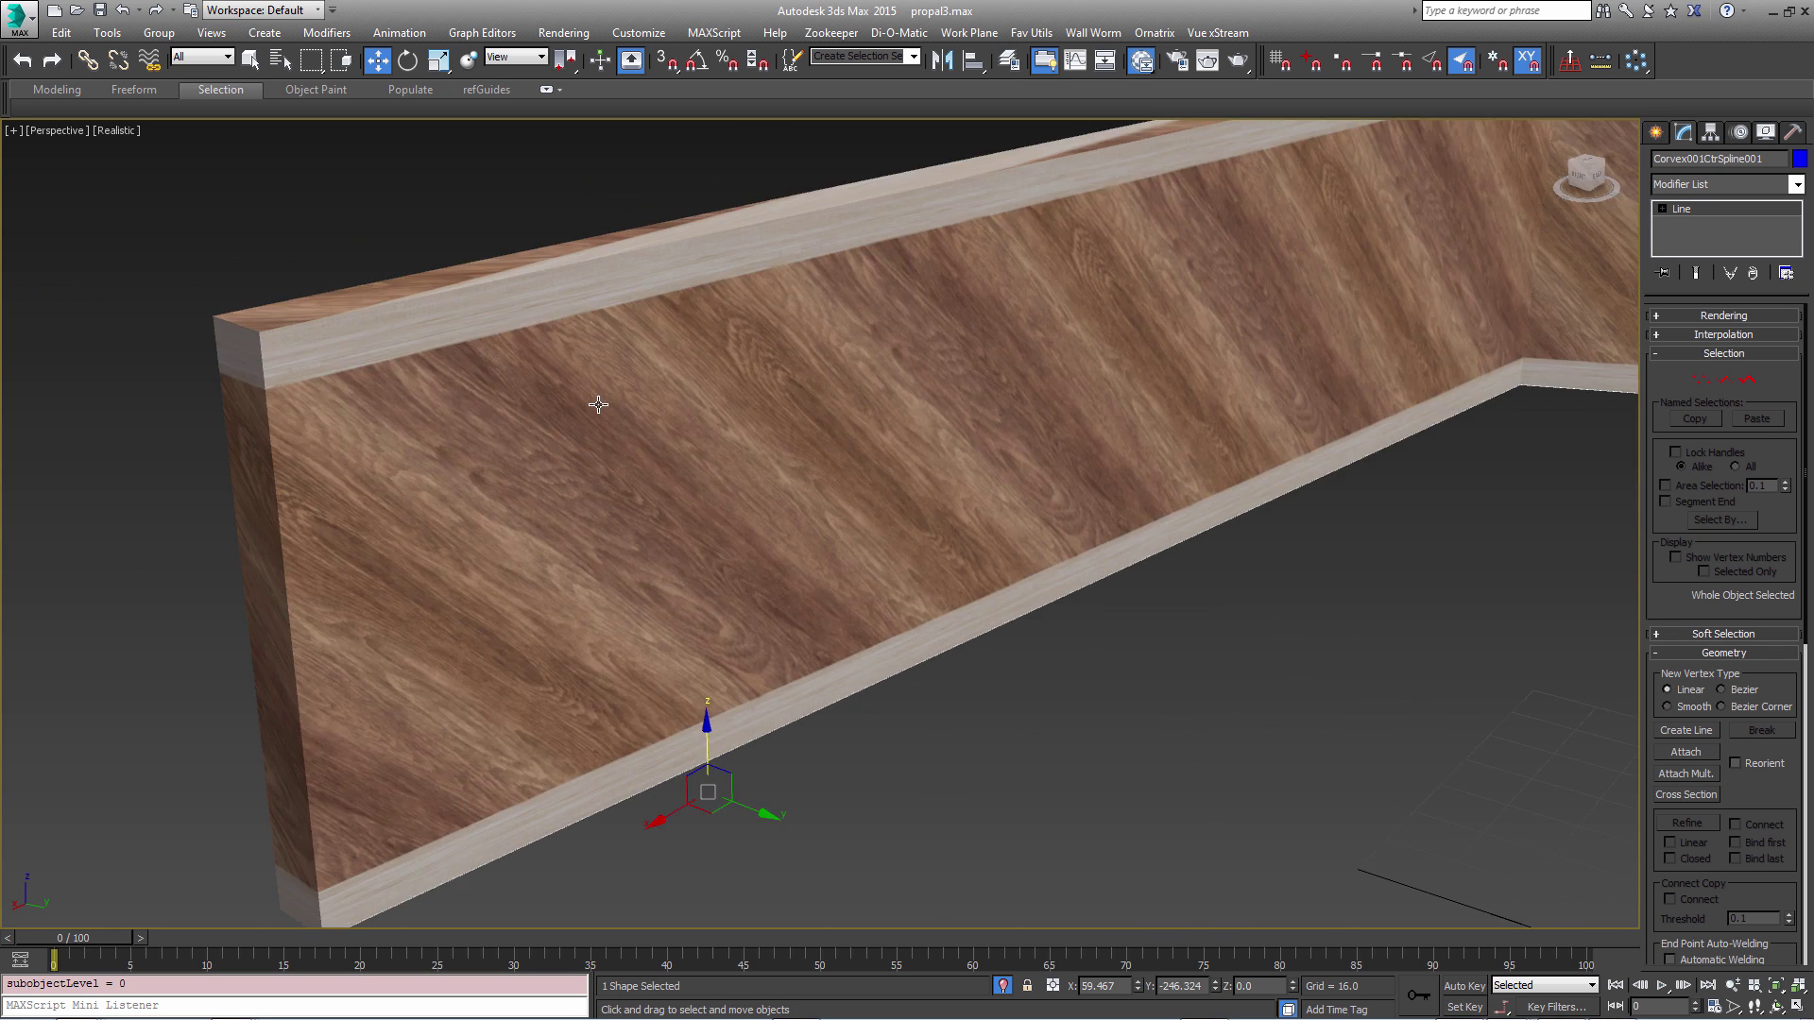
scroll(598, 404, down, 5)
Orbit, pan and zoom along the walls to check the diagonal grain tiles around the corner.
mouse_move(598, 404)
alt+middle_down()
mouse_move(721, 393)
mouse_move(762, 356)
alt+middle_up()
scroll(695, 398, up, 3)
scroll(956, 377, up, 2)
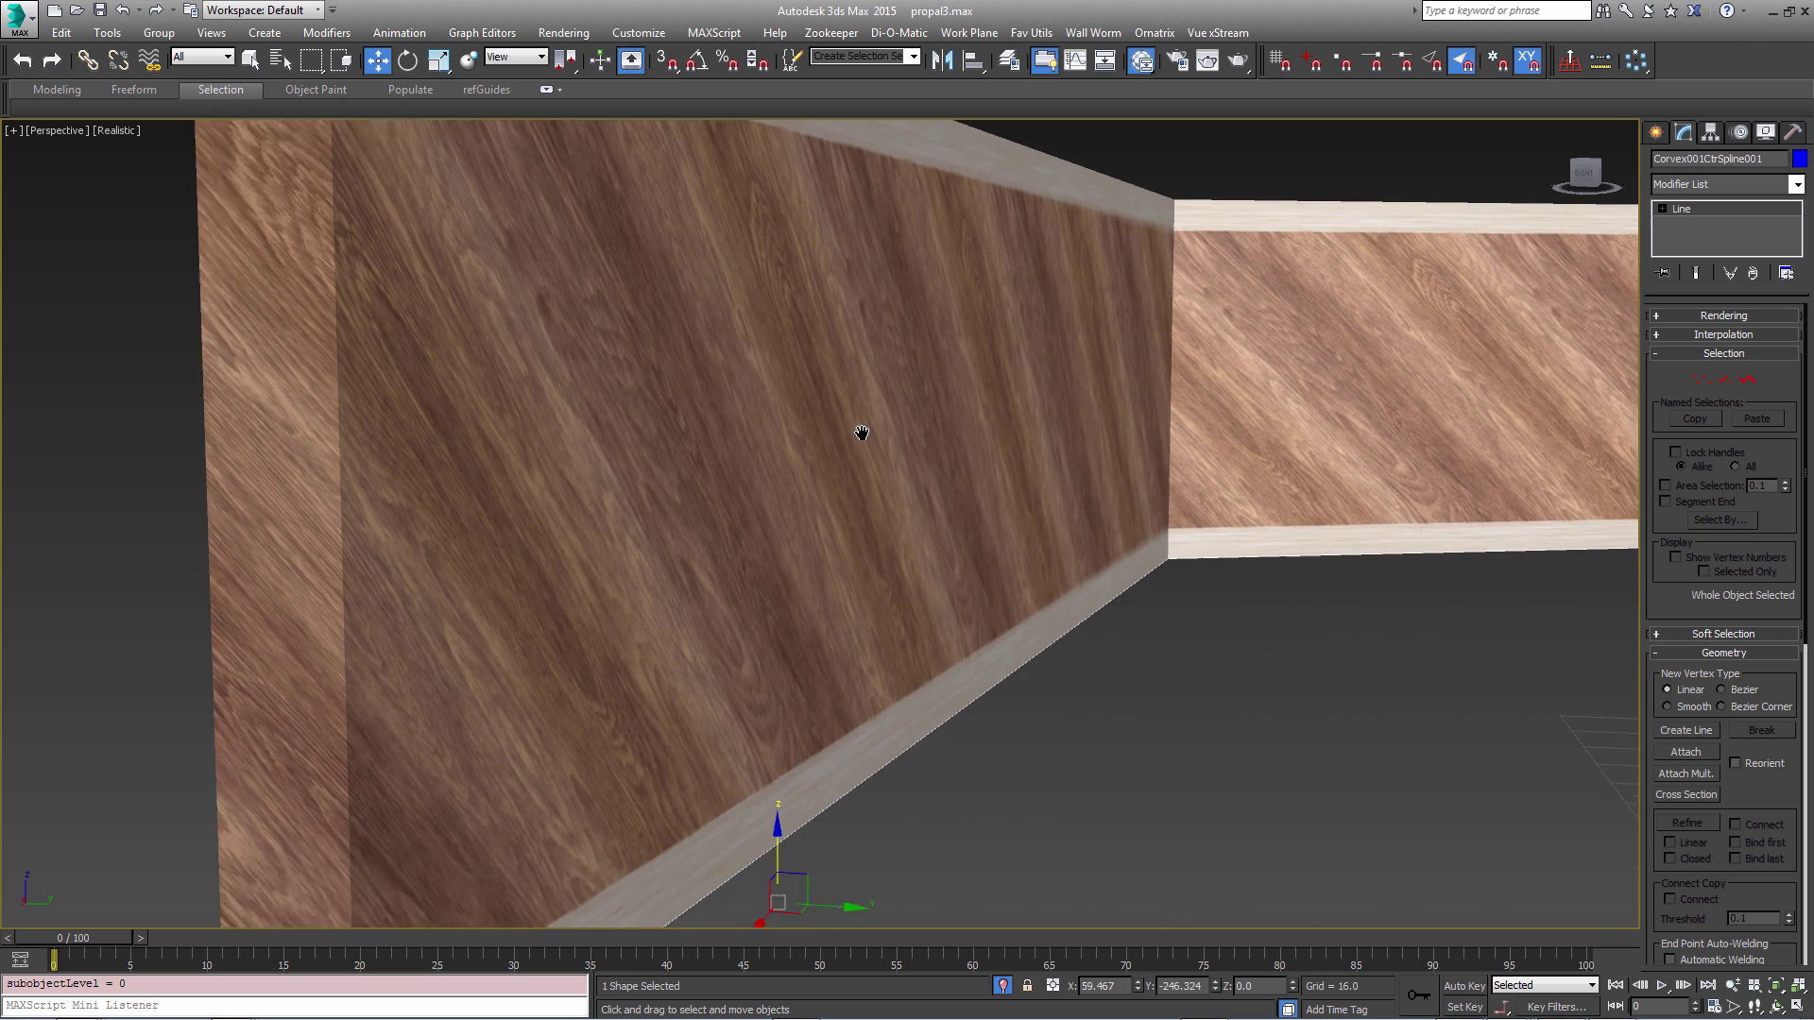
mouse_move(862, 432)
middle_down()
mouse_move(898, 397)
mouse_move(936, 473)
mouse_move(944, 457)
mouse_move(903, 475)
middle_up()
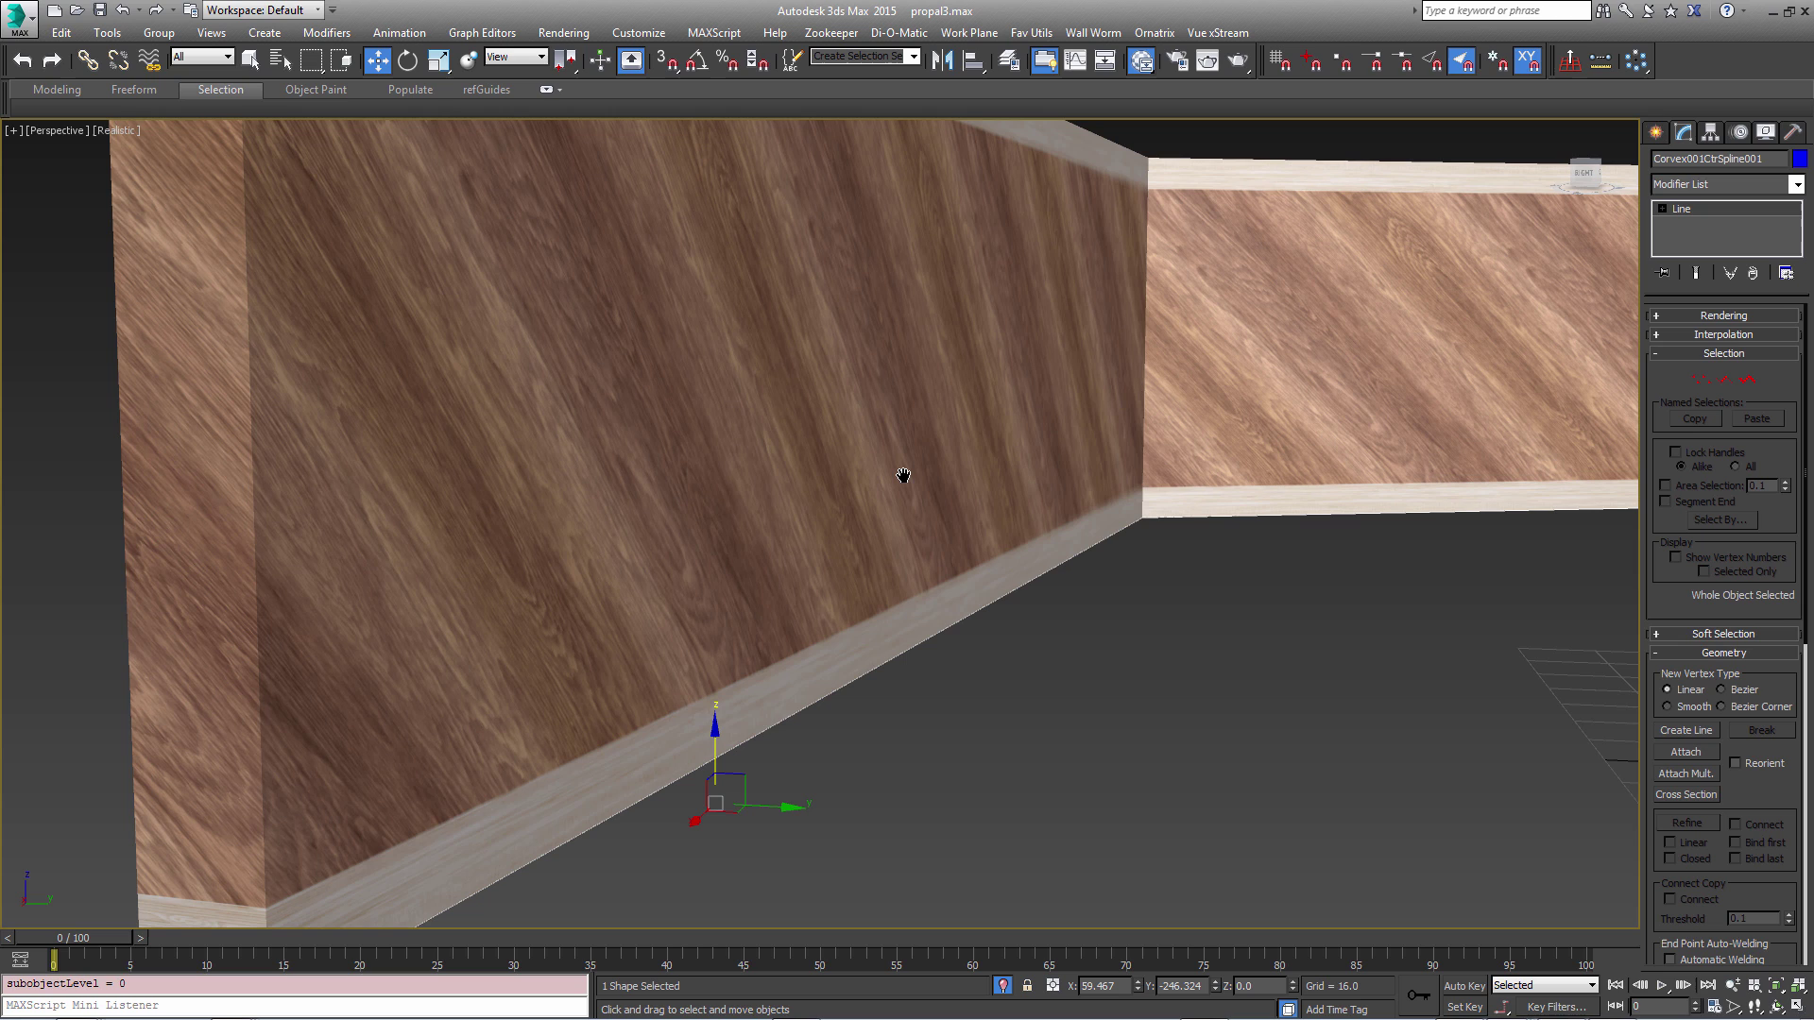
scroll(1017, 474, down, 3)
scroll(1030, 465, down, 2)
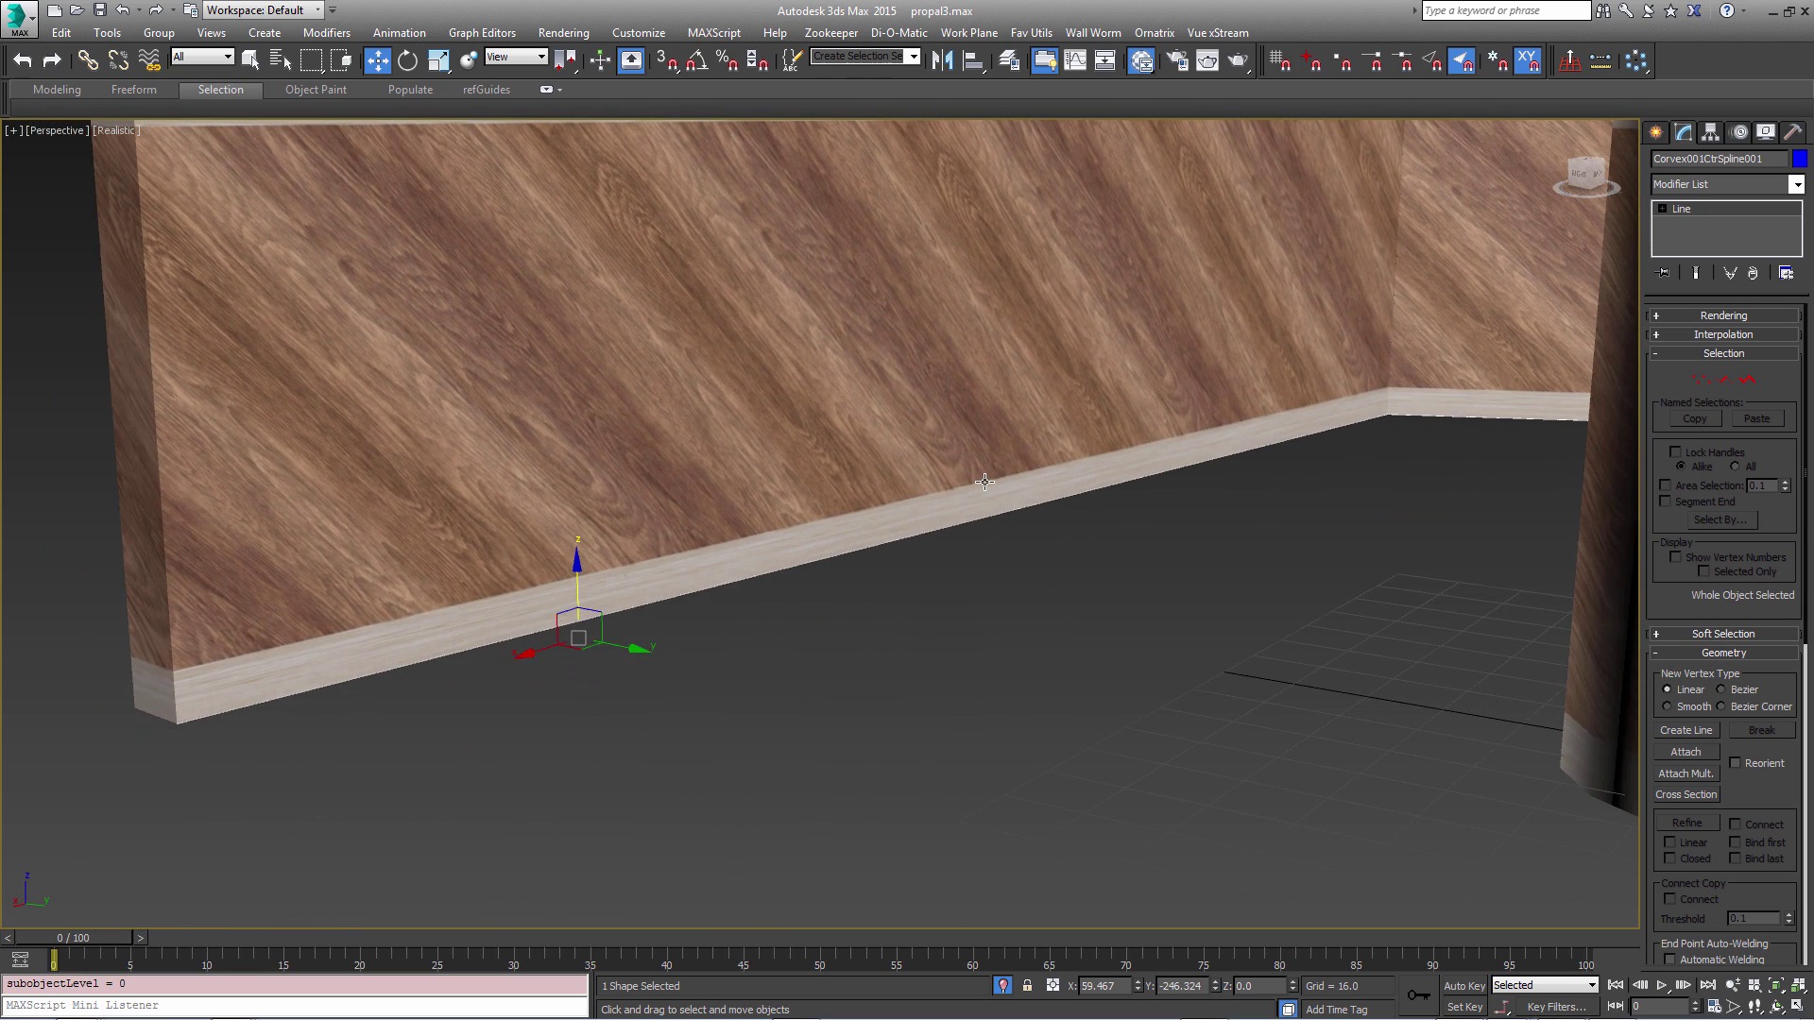
middle_drag(1032, 463, 982, 472)
scroll(982, 473, down, 4)
scroll(1072, 473, up, 1)
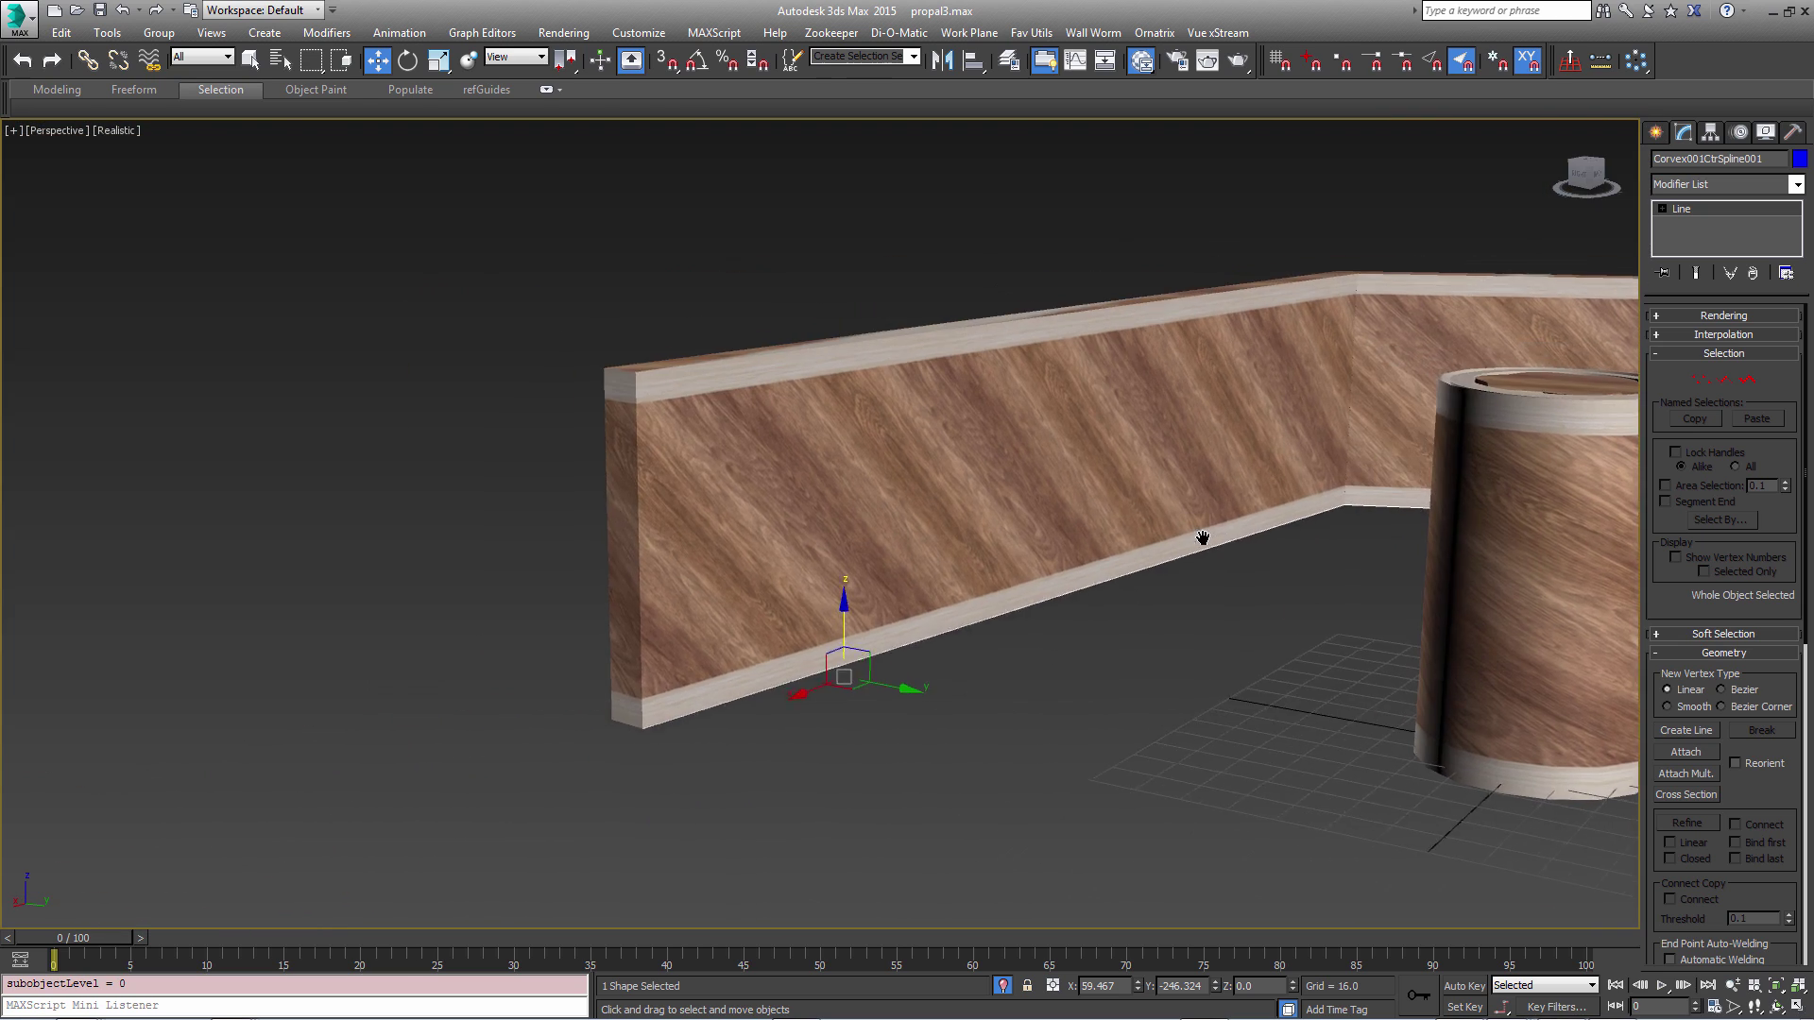
scroll(1039, 529, up, 4)
scroll(978, 503, up, 1)
scroll(1040, 499, up, 3)
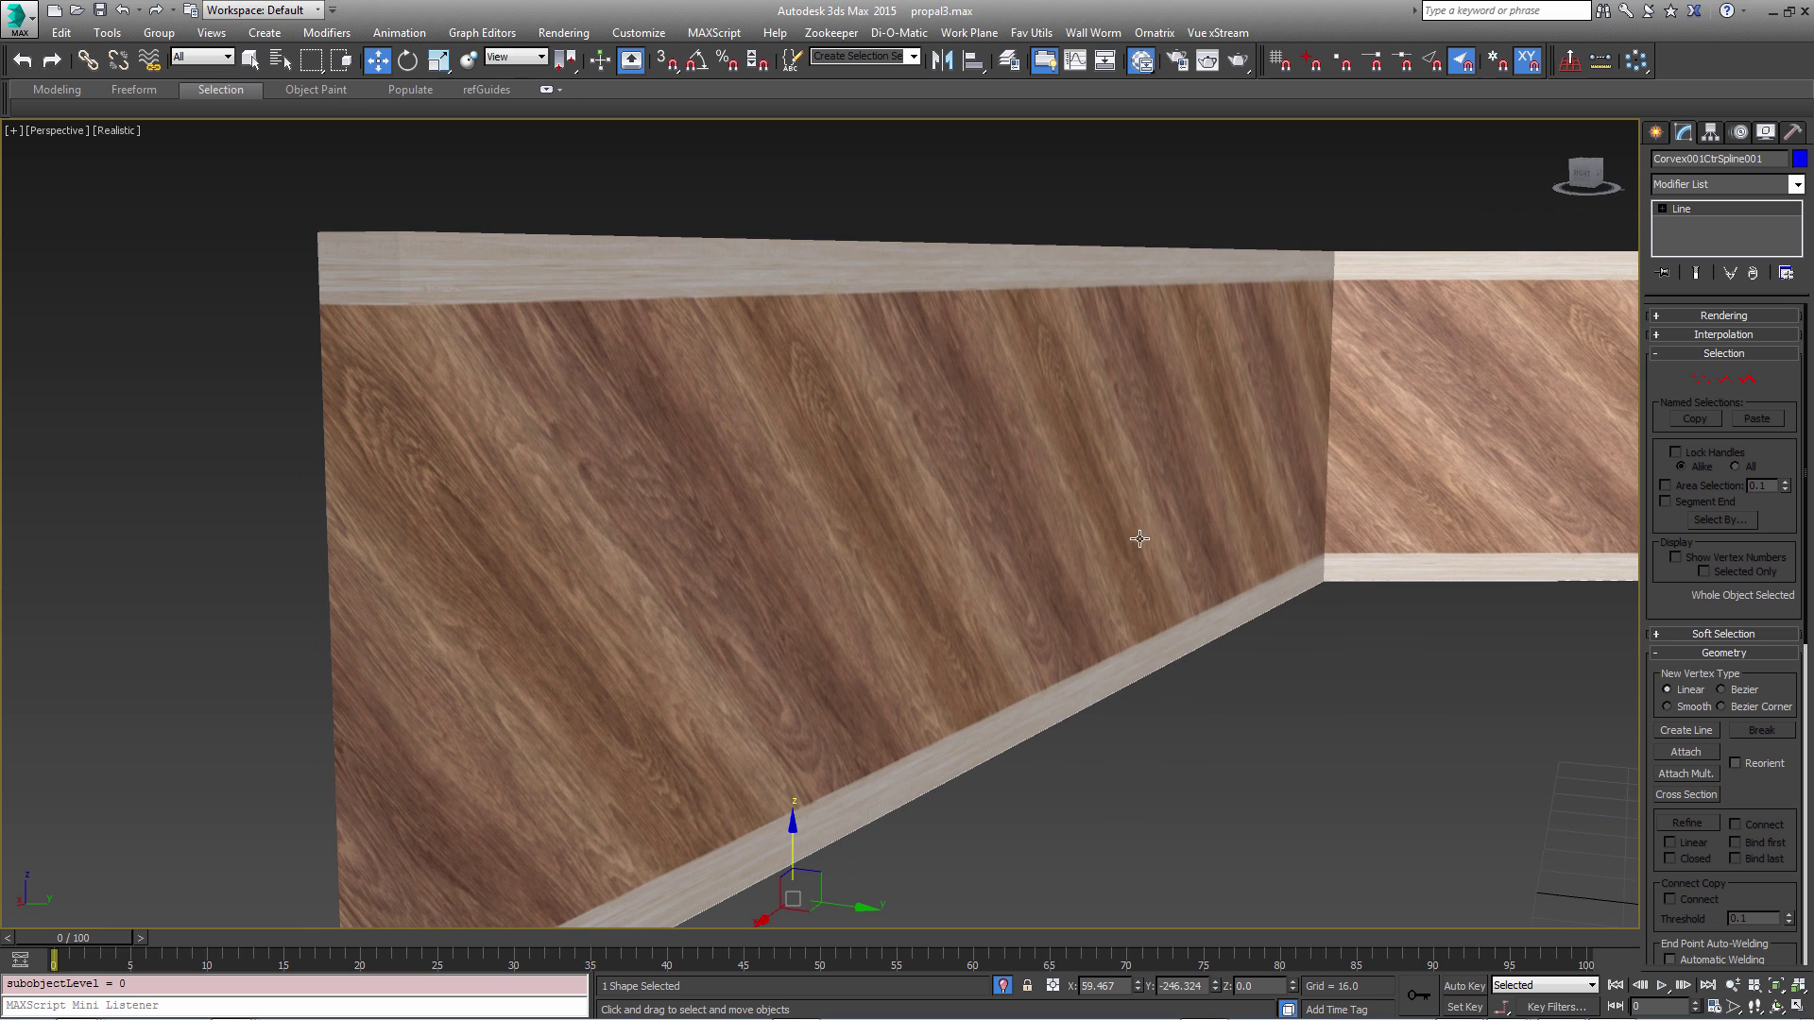
middle_drag(1211, 576, 1207, 532)
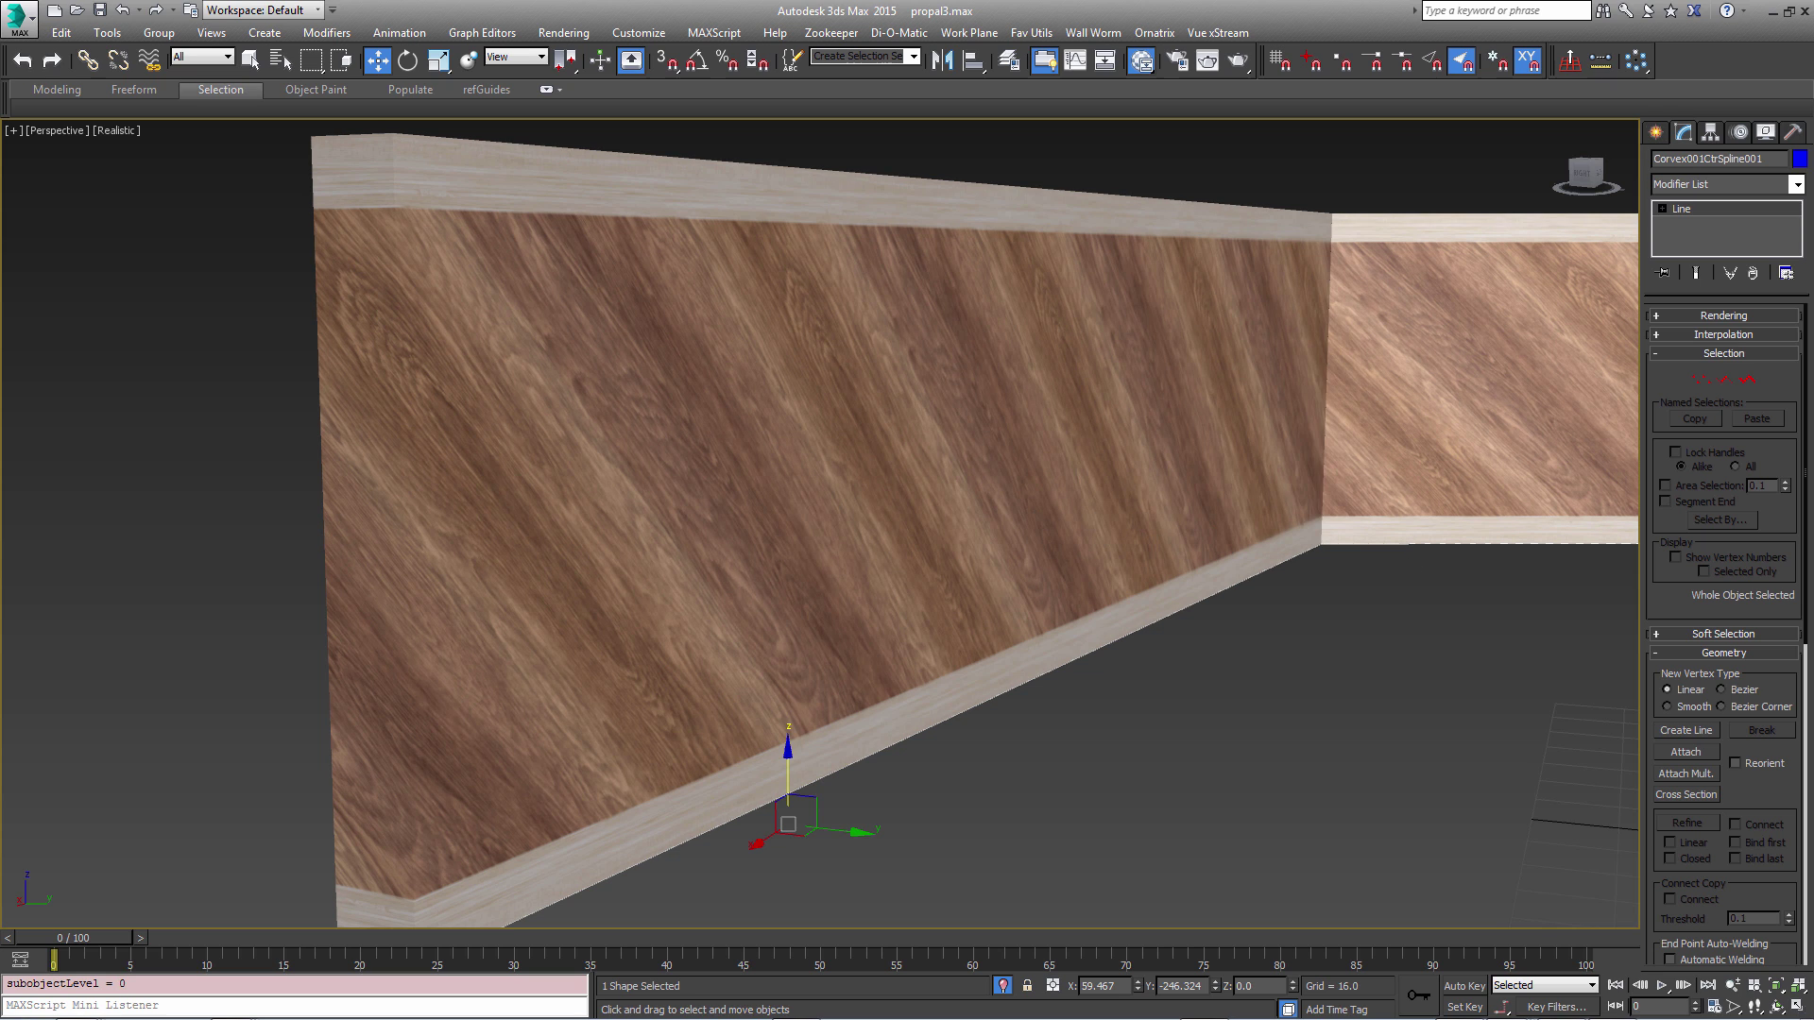
scroll(1203, 642, up, 3)
scroll(1207, 605, up, 2)
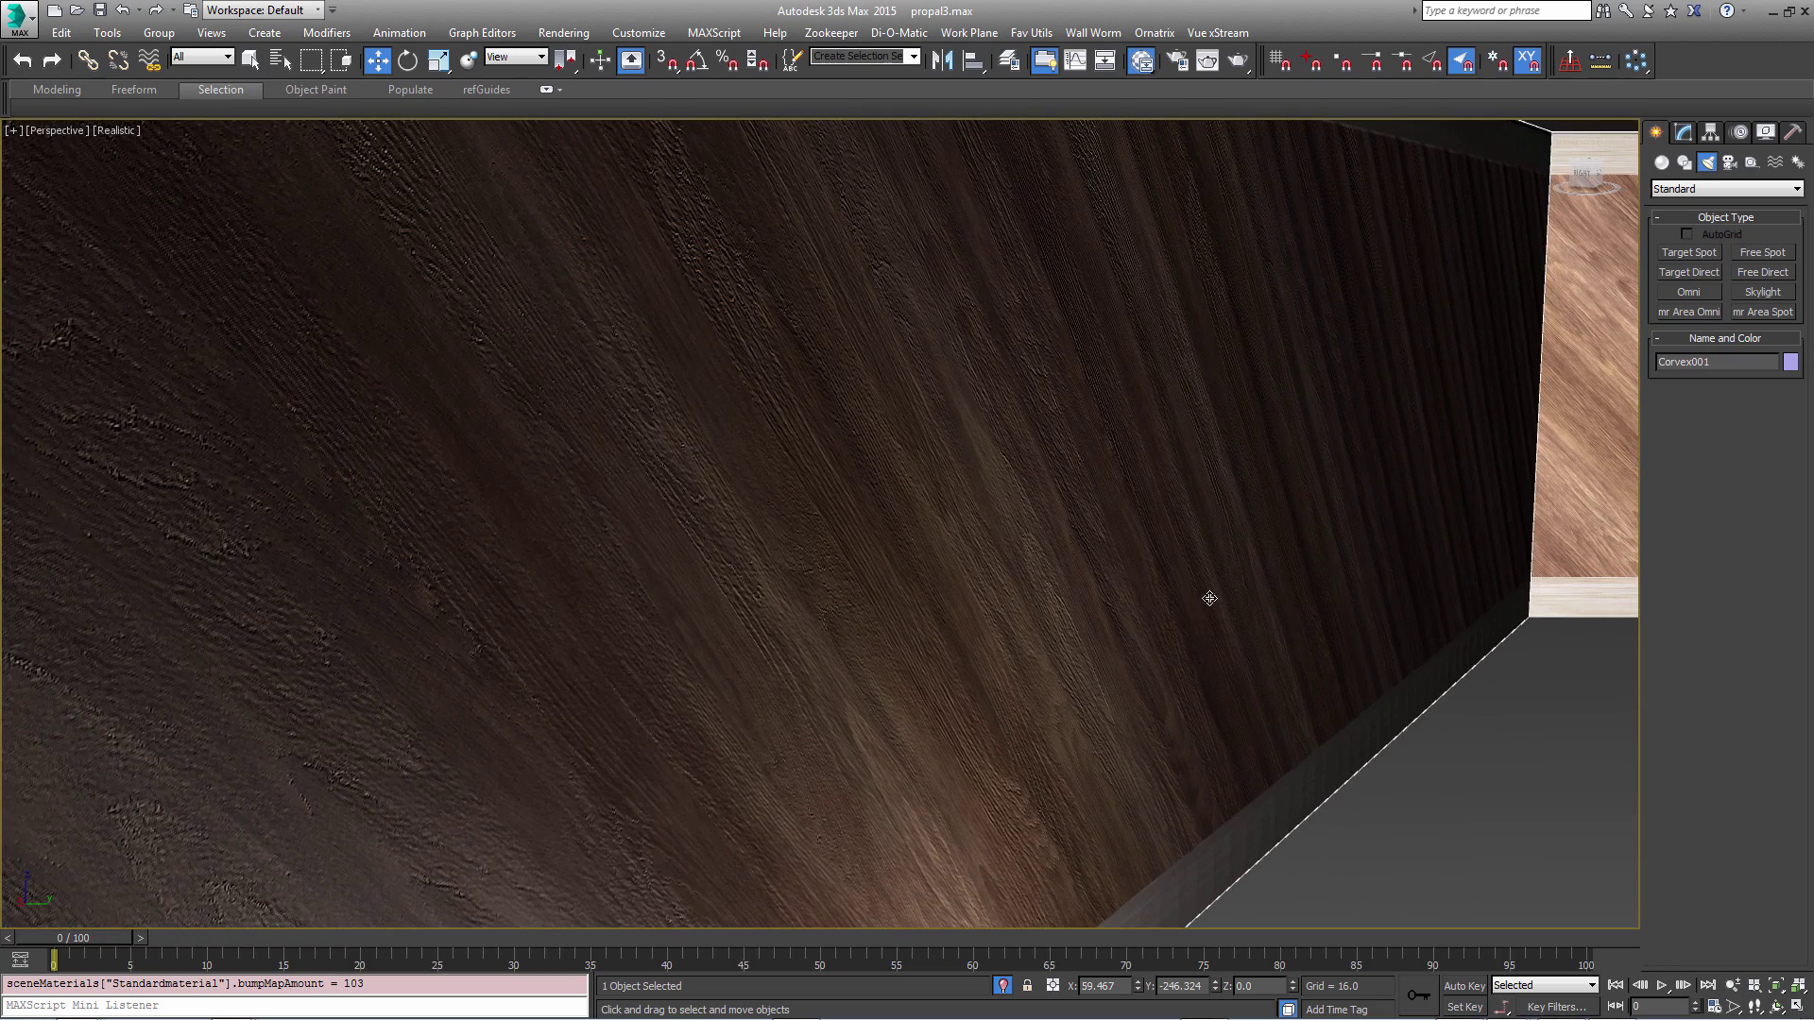
scroll(1154, 608, down, 2)
scroll(1154, 608, down, 2)
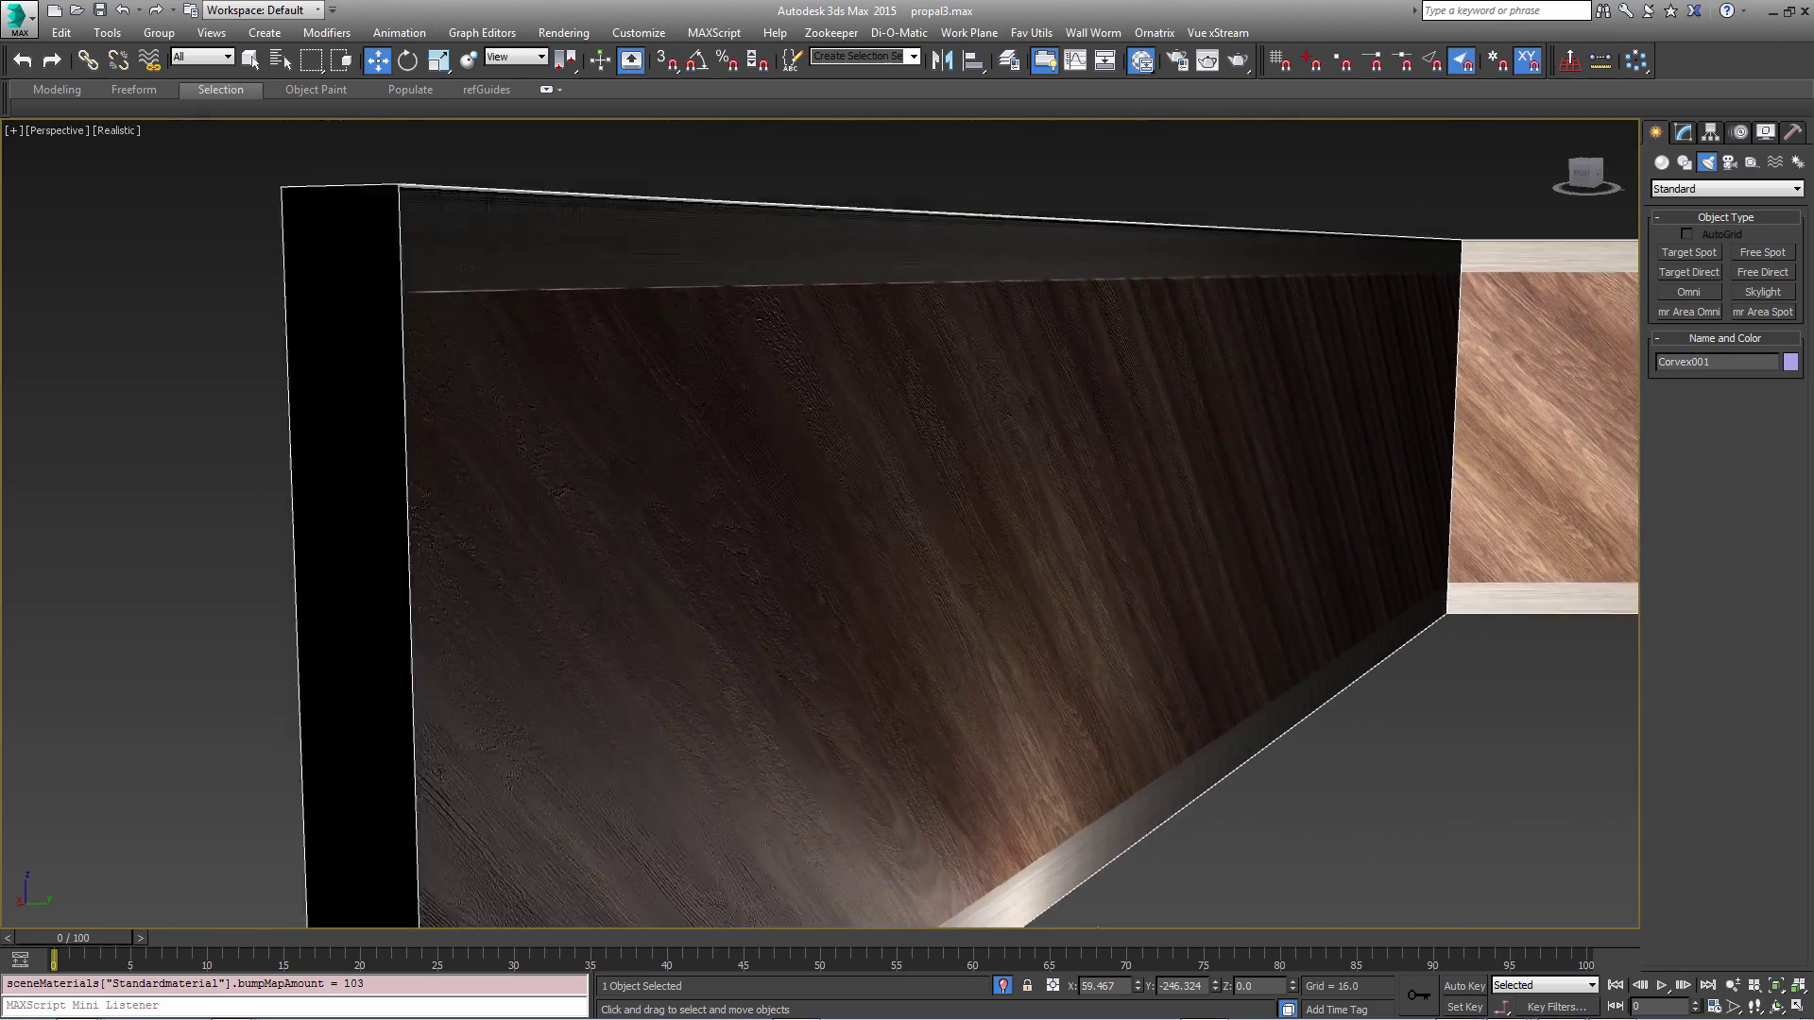
scroll(1154, 608, down, 2)
scroll(1198, 652, up, 1)
scroll(1198, 652, up, 2)
scroll(1198, 652, up, 2)
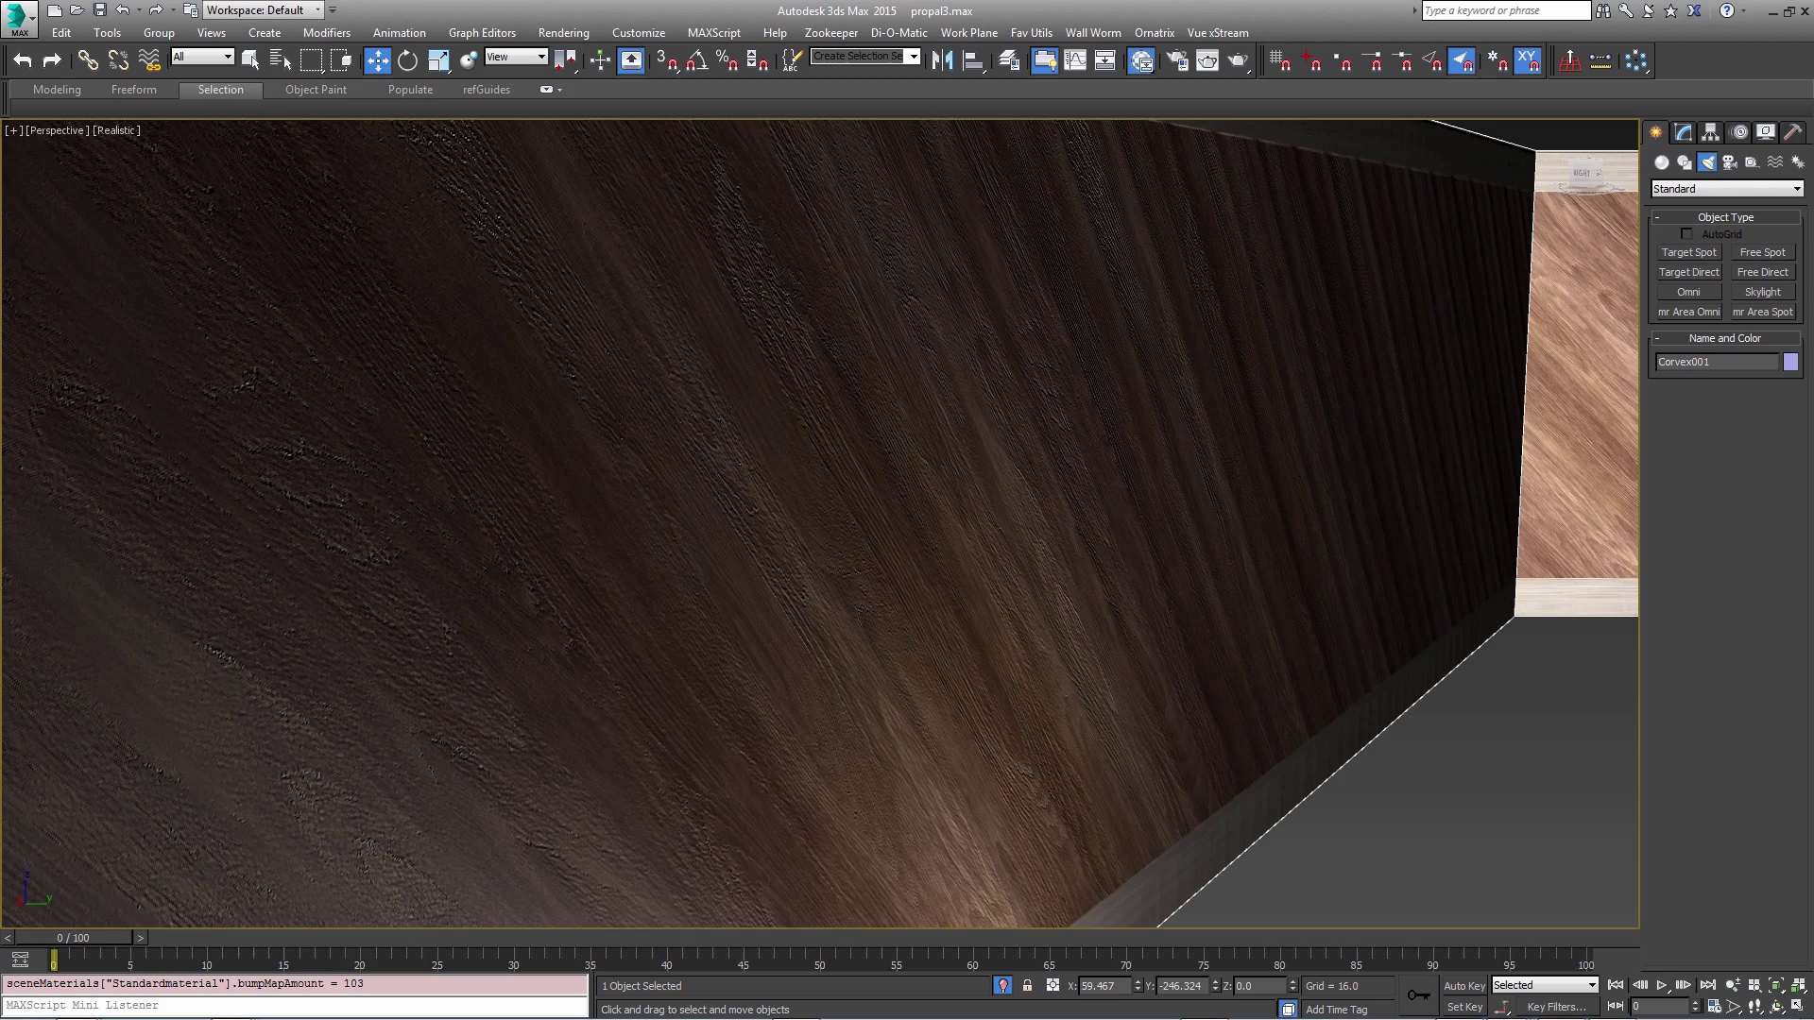
scroll(1207, 689, down, 2)
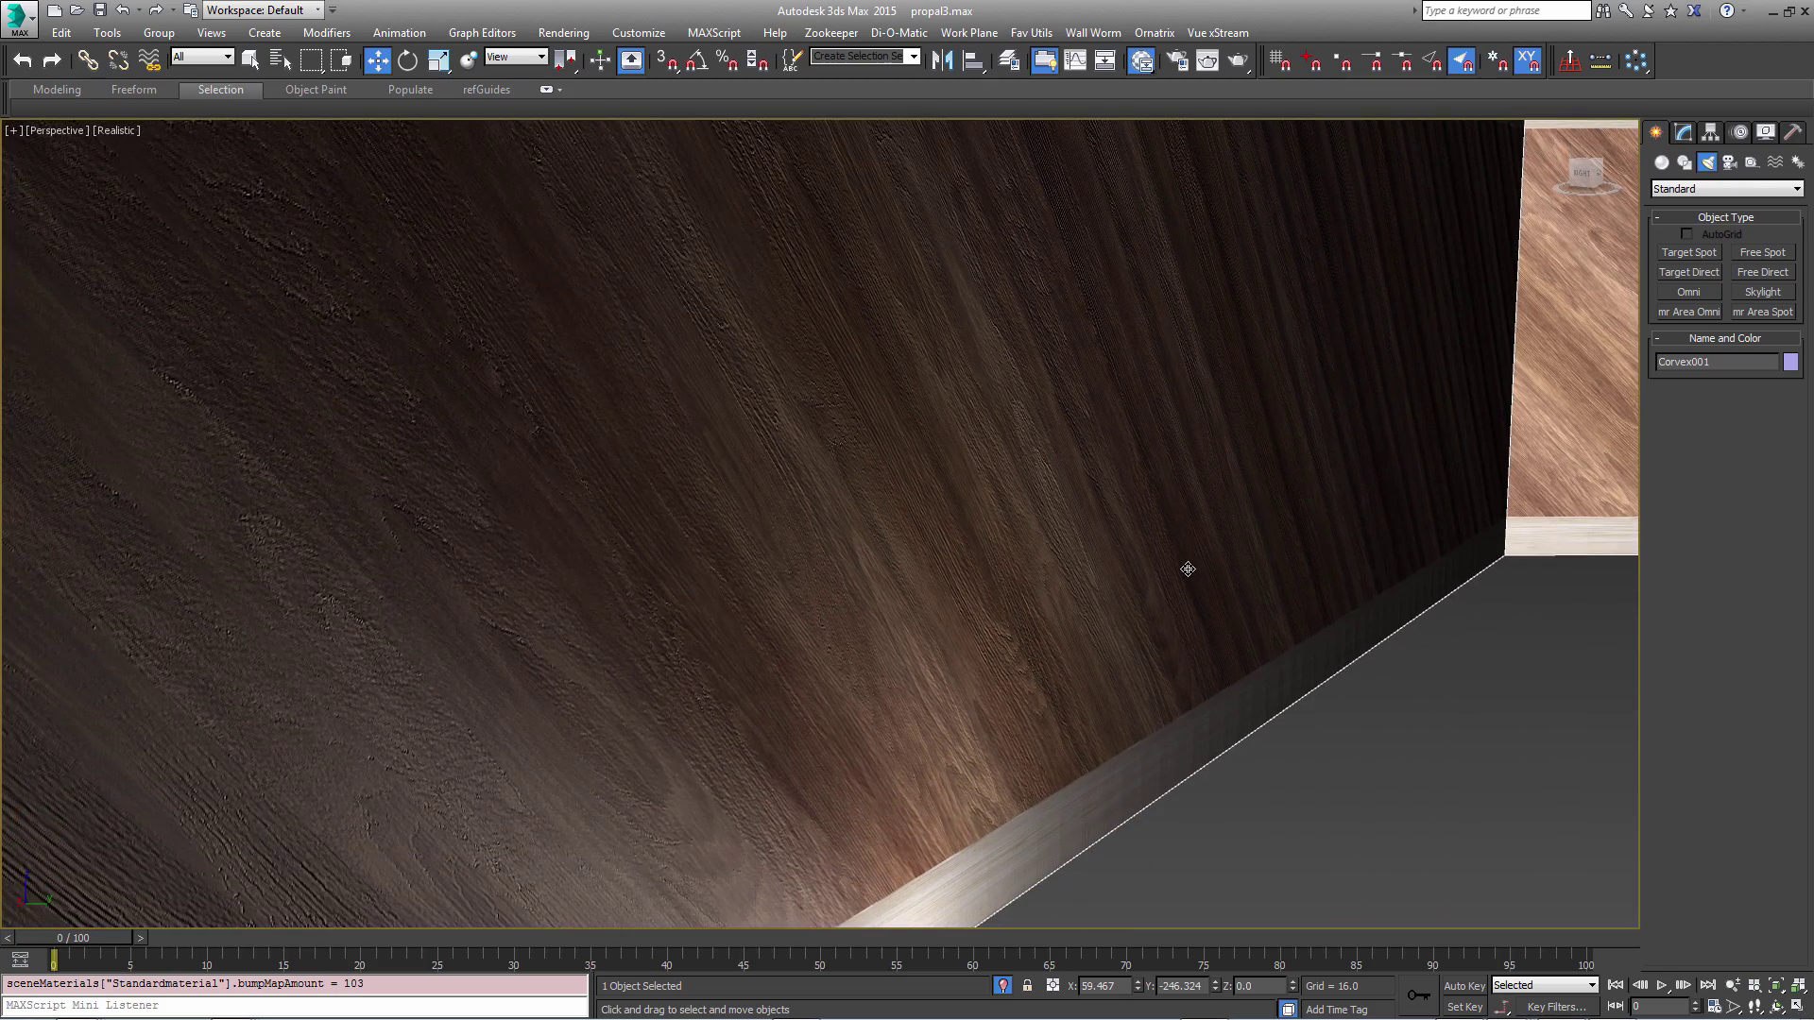
scroll(1187, 571, down, 2)
scroll(1189, 616, down, 2)
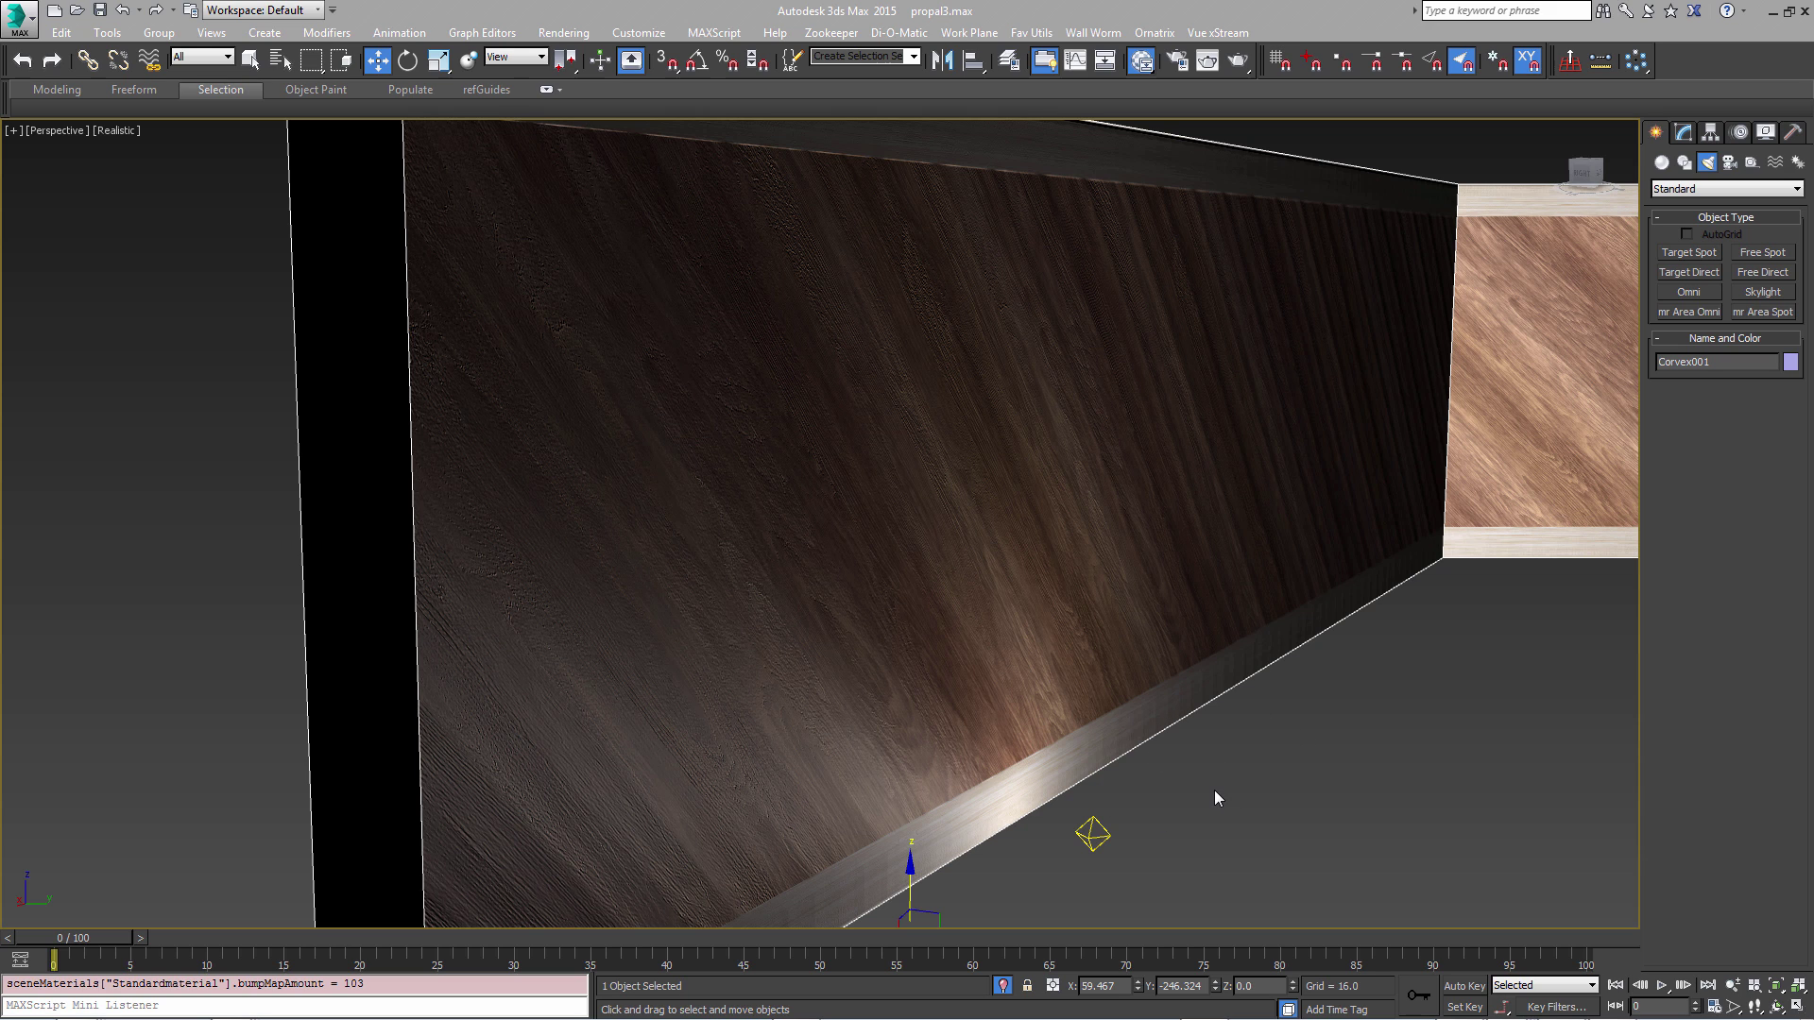
middle_drag(1226, 802, 1204, 795)
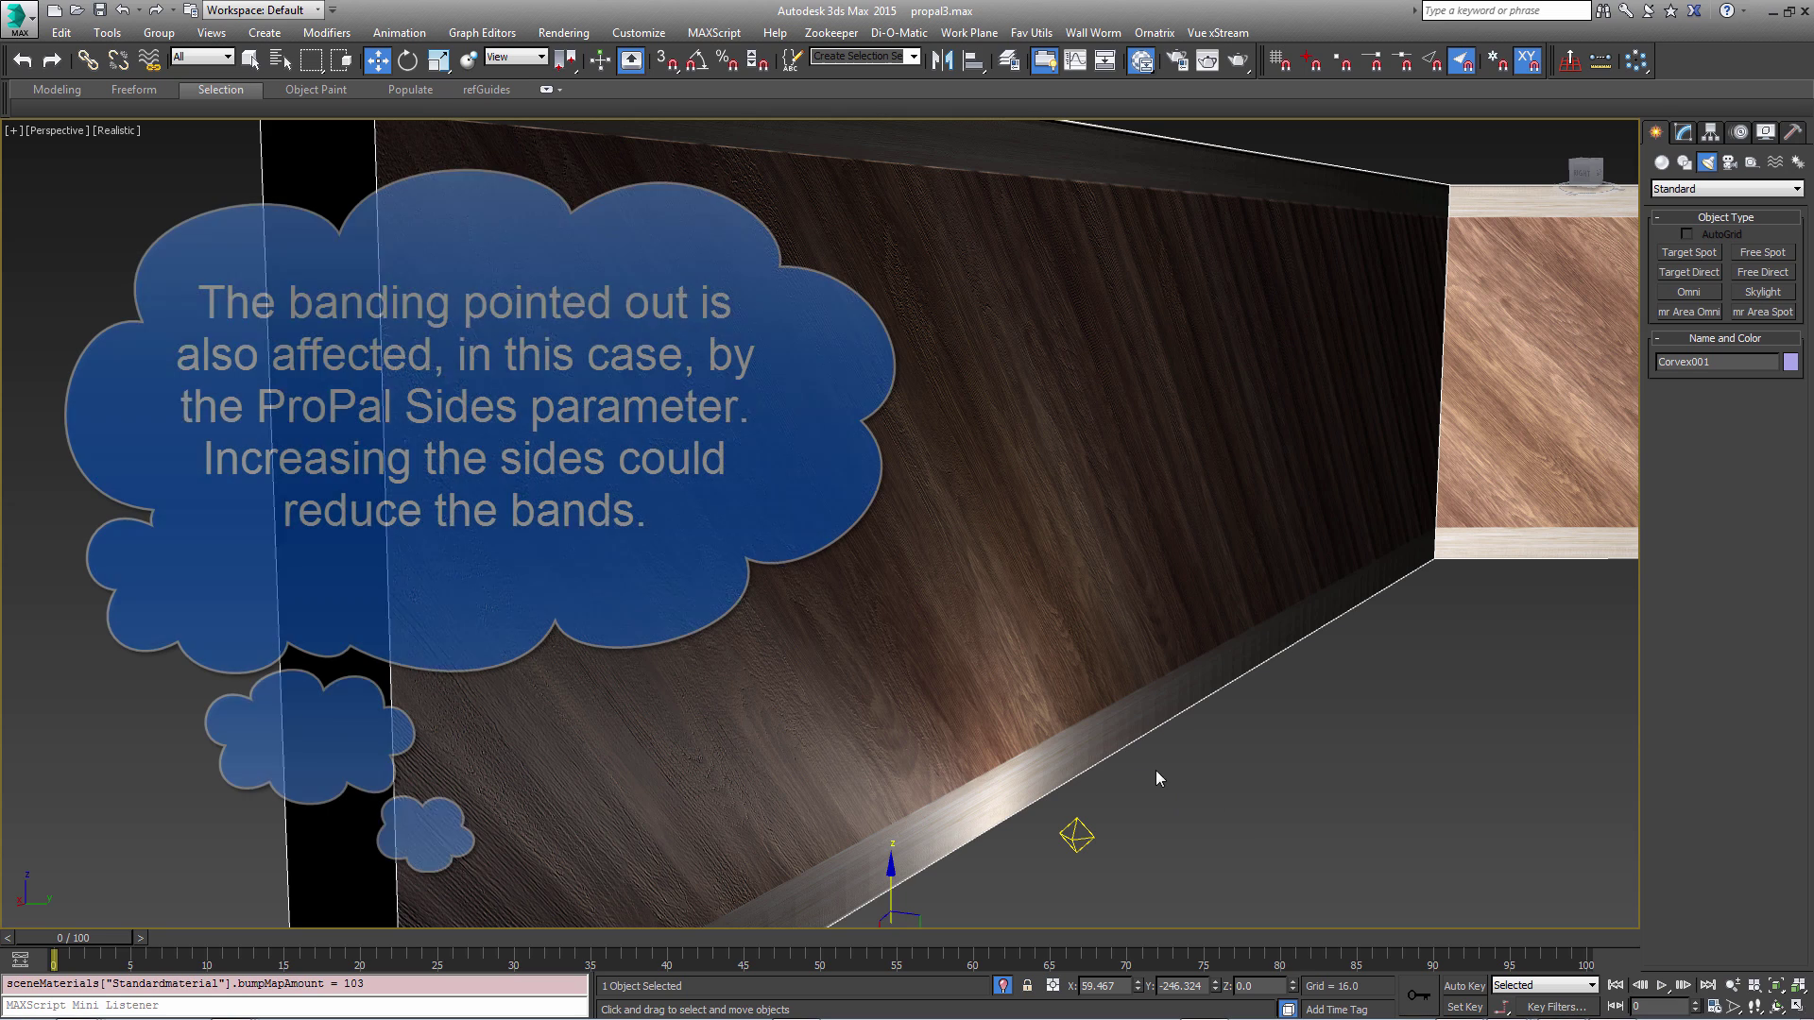
scroll(1187, 774, up, 2)
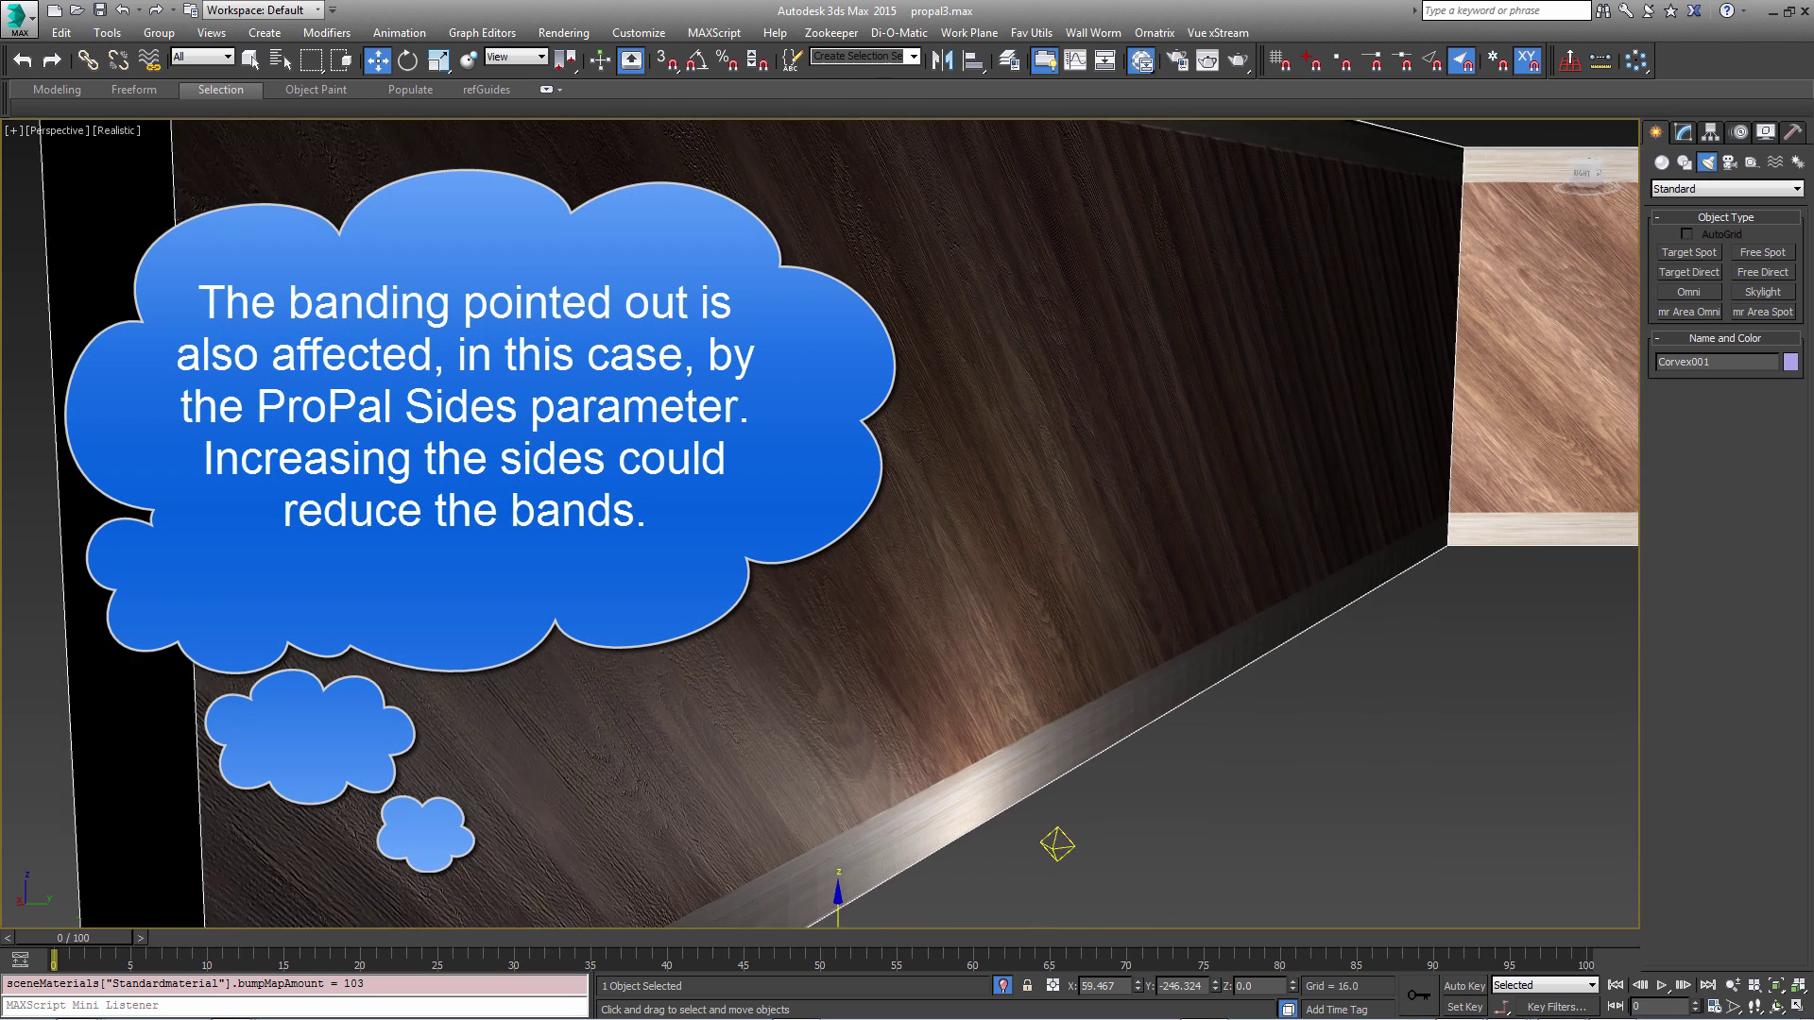
scroll(1182, 698, up, 2)
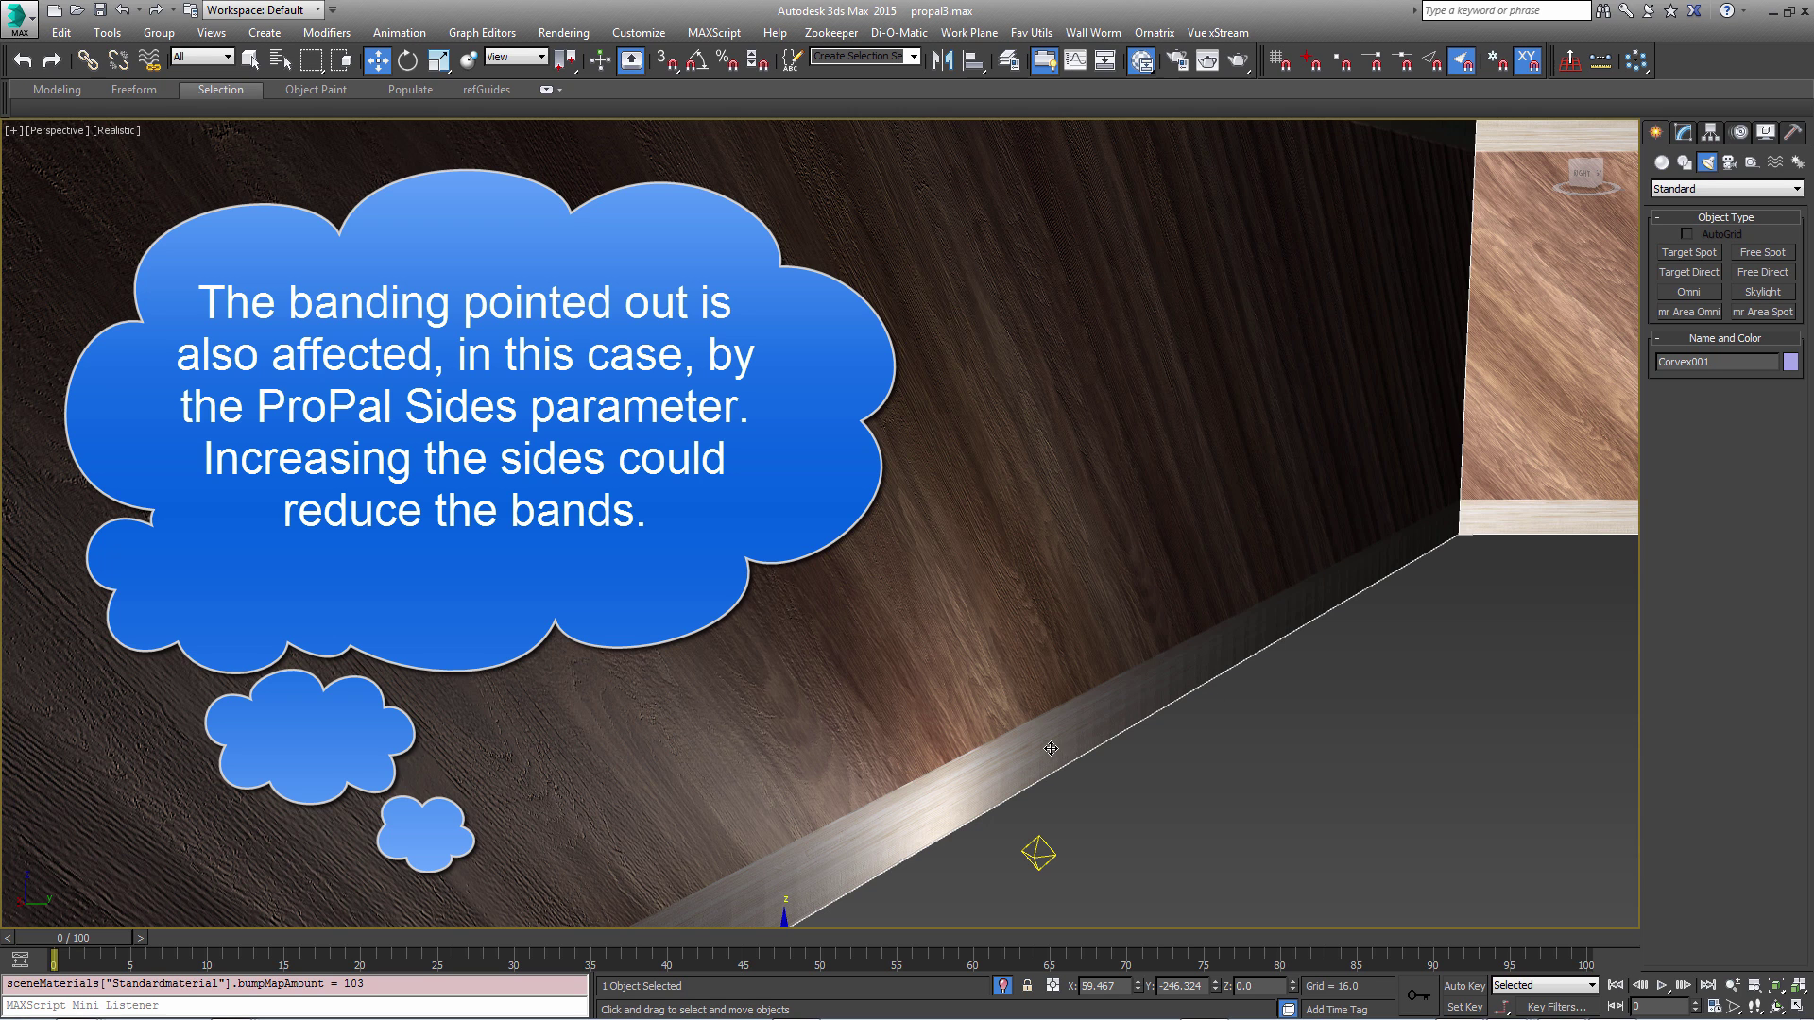
scroll(1195, 738, down, 5)
scroll(1162, 733, down, 3)
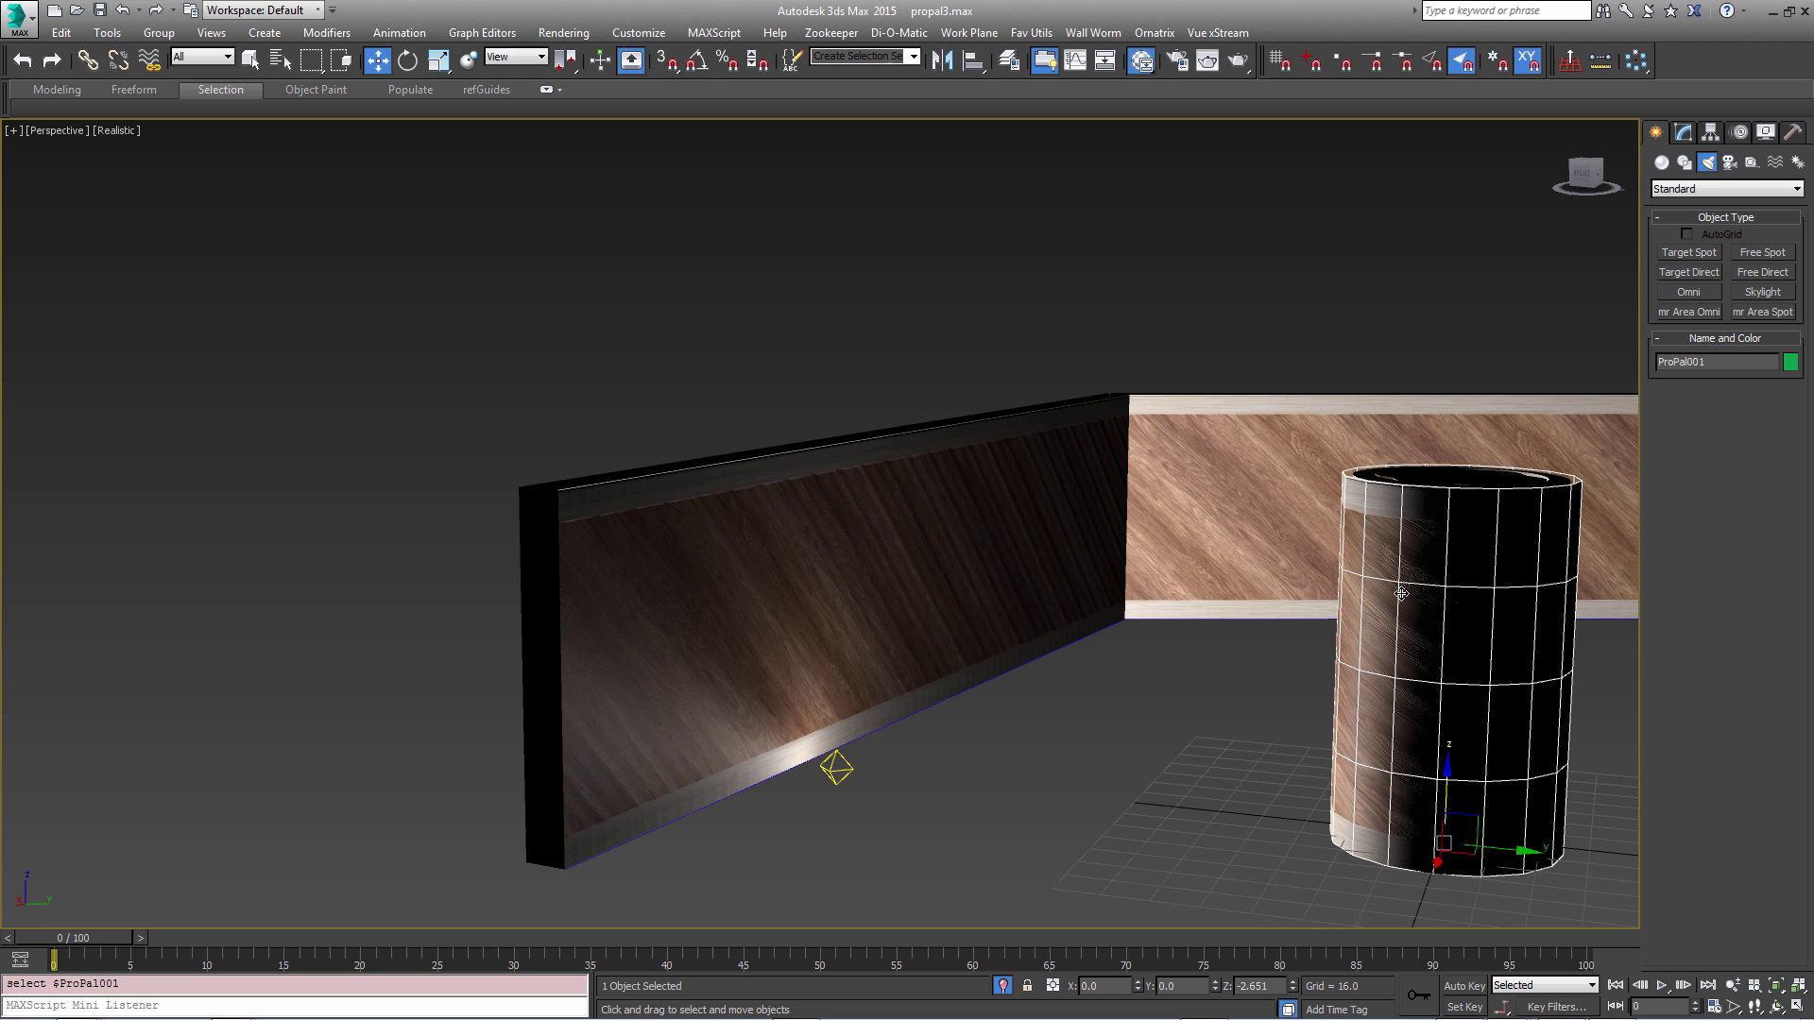
Raise ProPal001 above the column, inspect the Circle002 cap, then reselect ProPal001.
scroll(1348, 484, up, 2)
drag(992, 661, 857, 304)
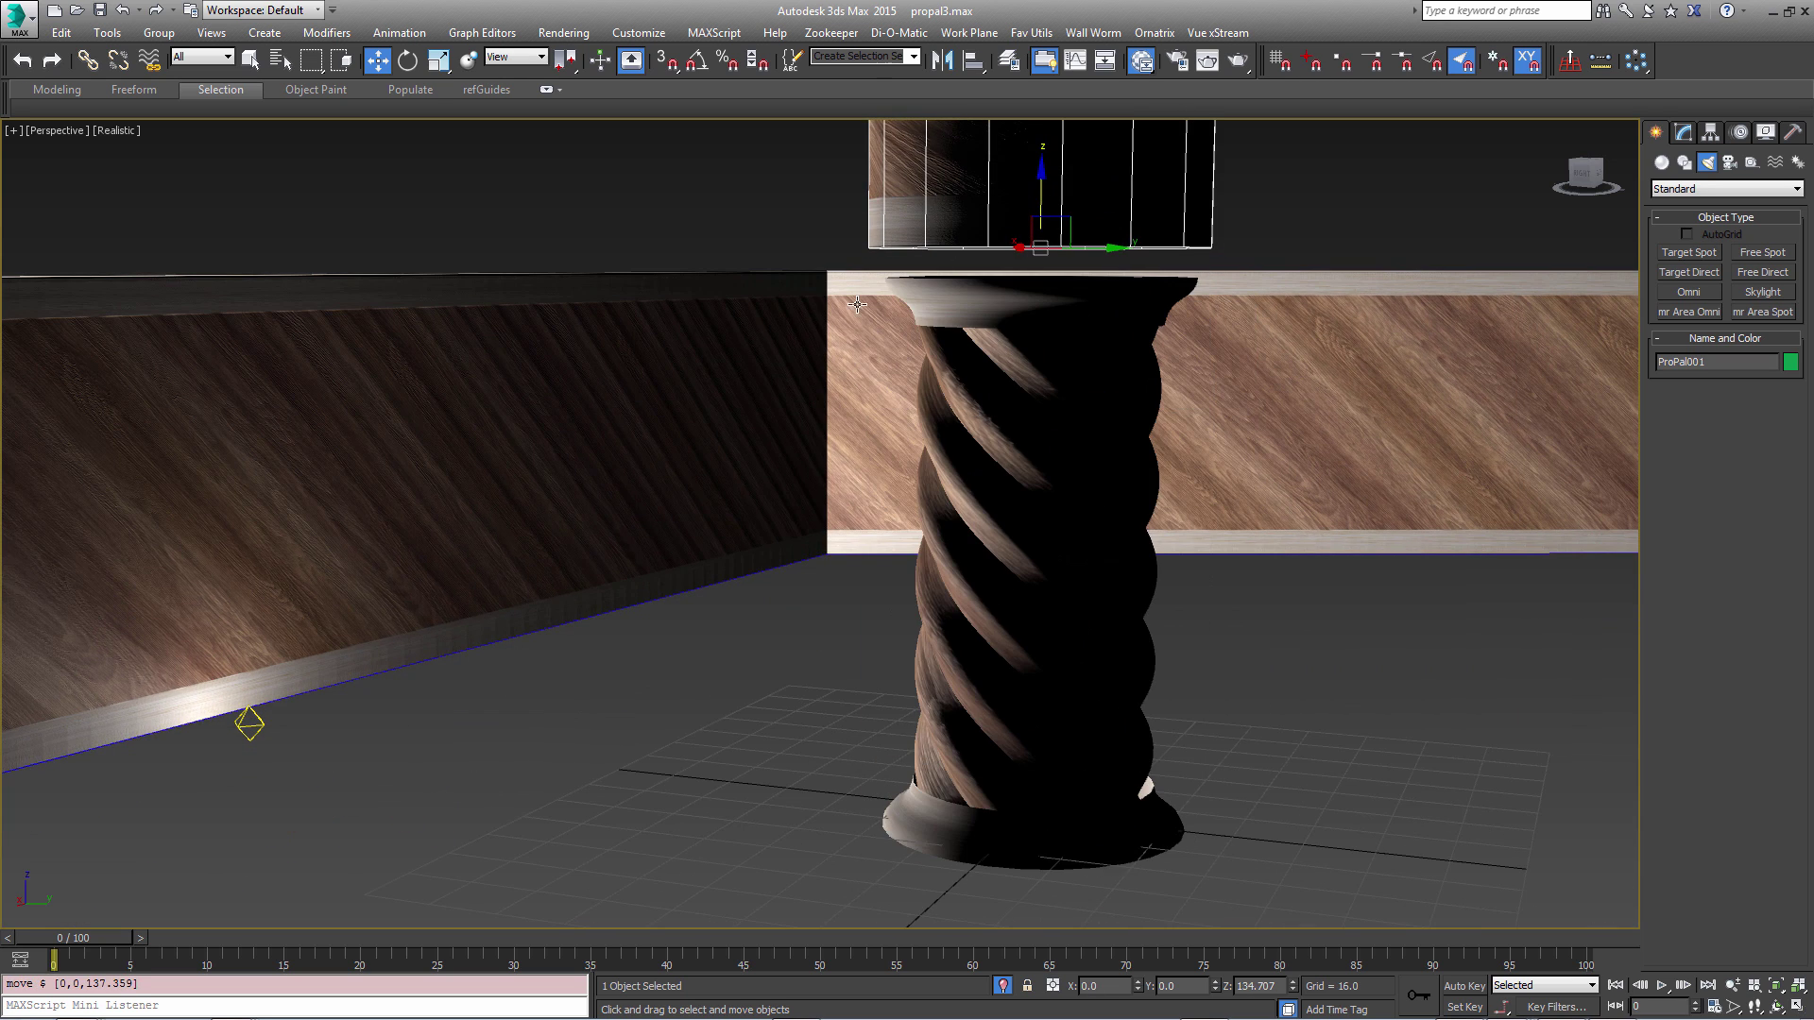
click(931, 307)
scroll(931, 307, up, 2)
scroll(1056, 376, up, 3)
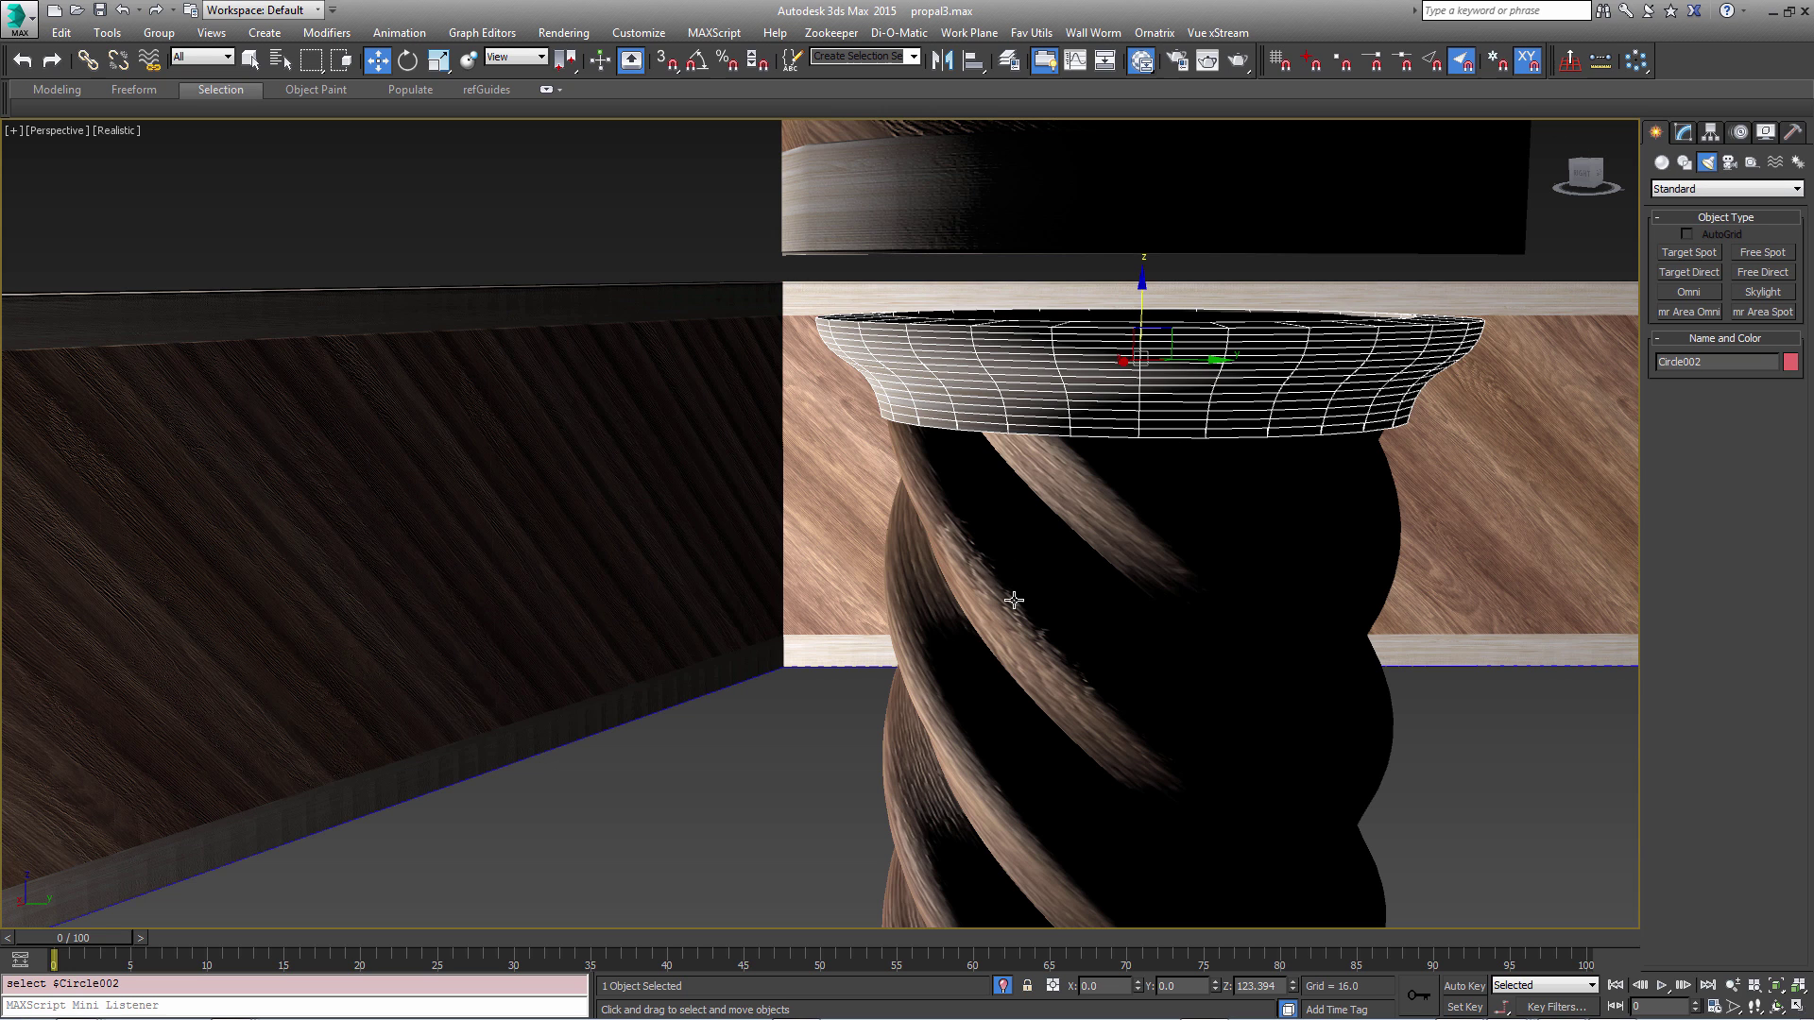
scroll(1012, 599, down, 2)
scroll(1040, 549, down, 2)
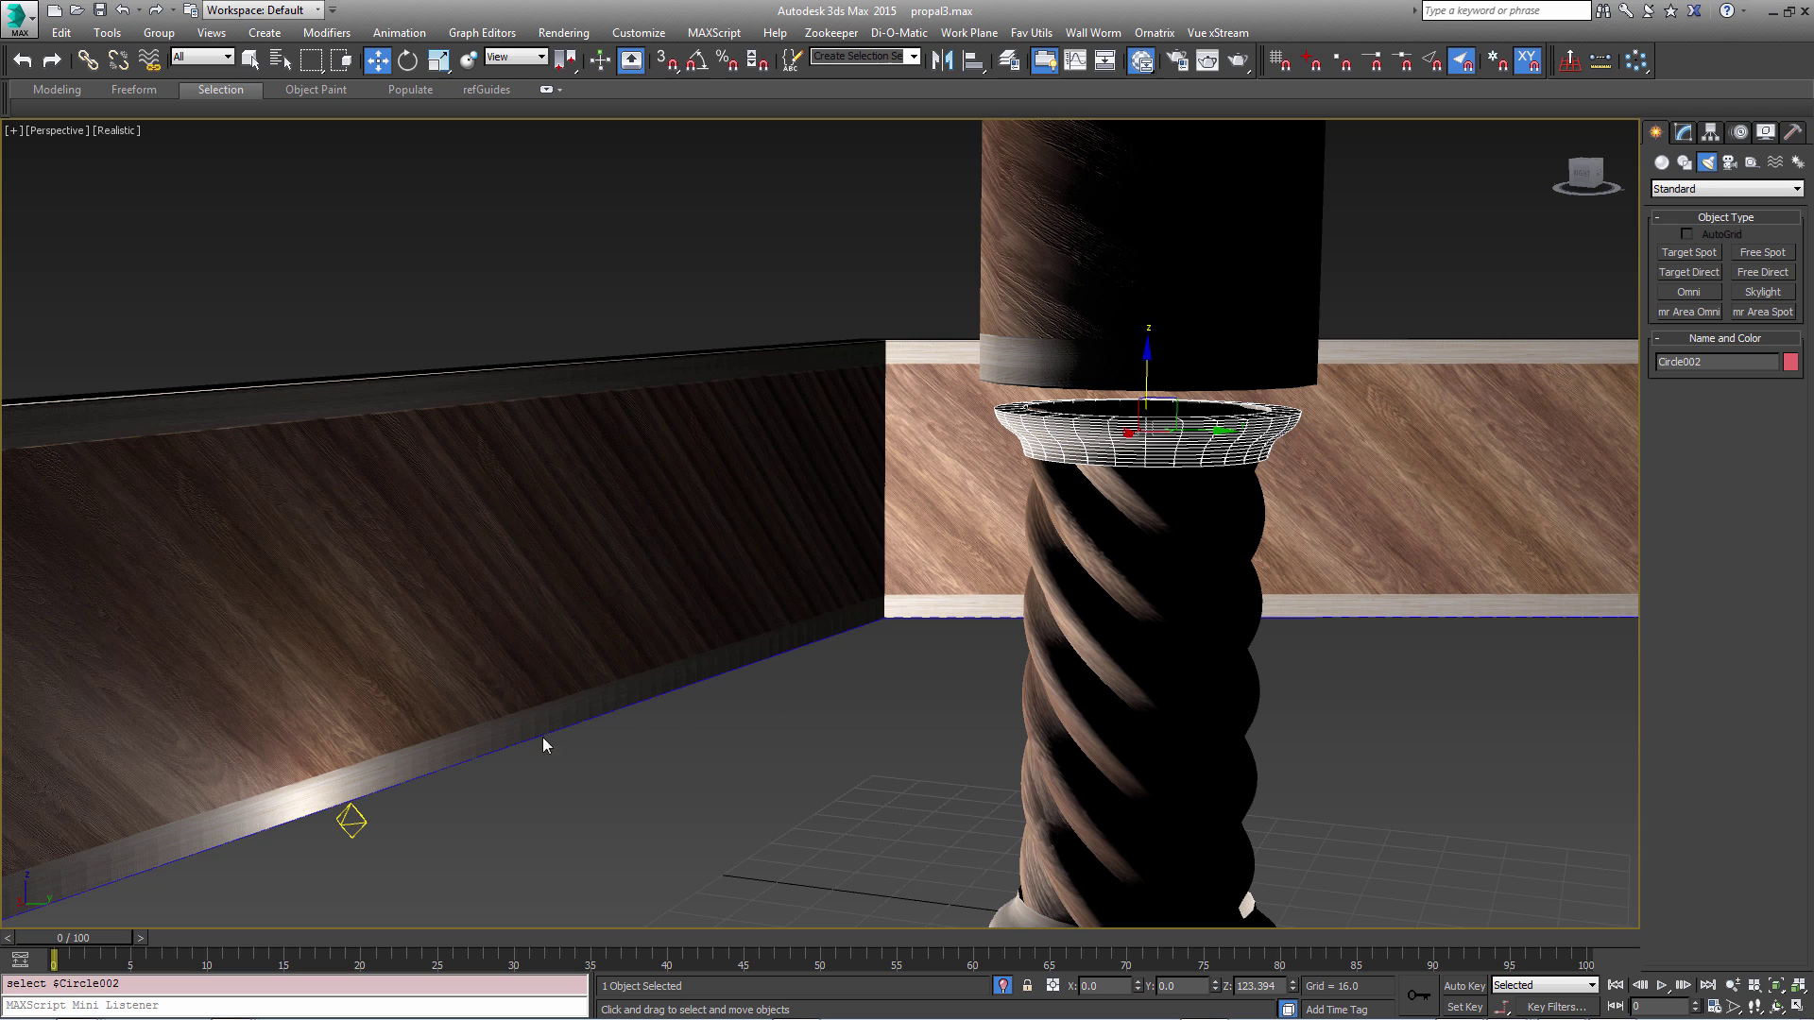
alt+middle_drag(1068, 660, 1085, 595)
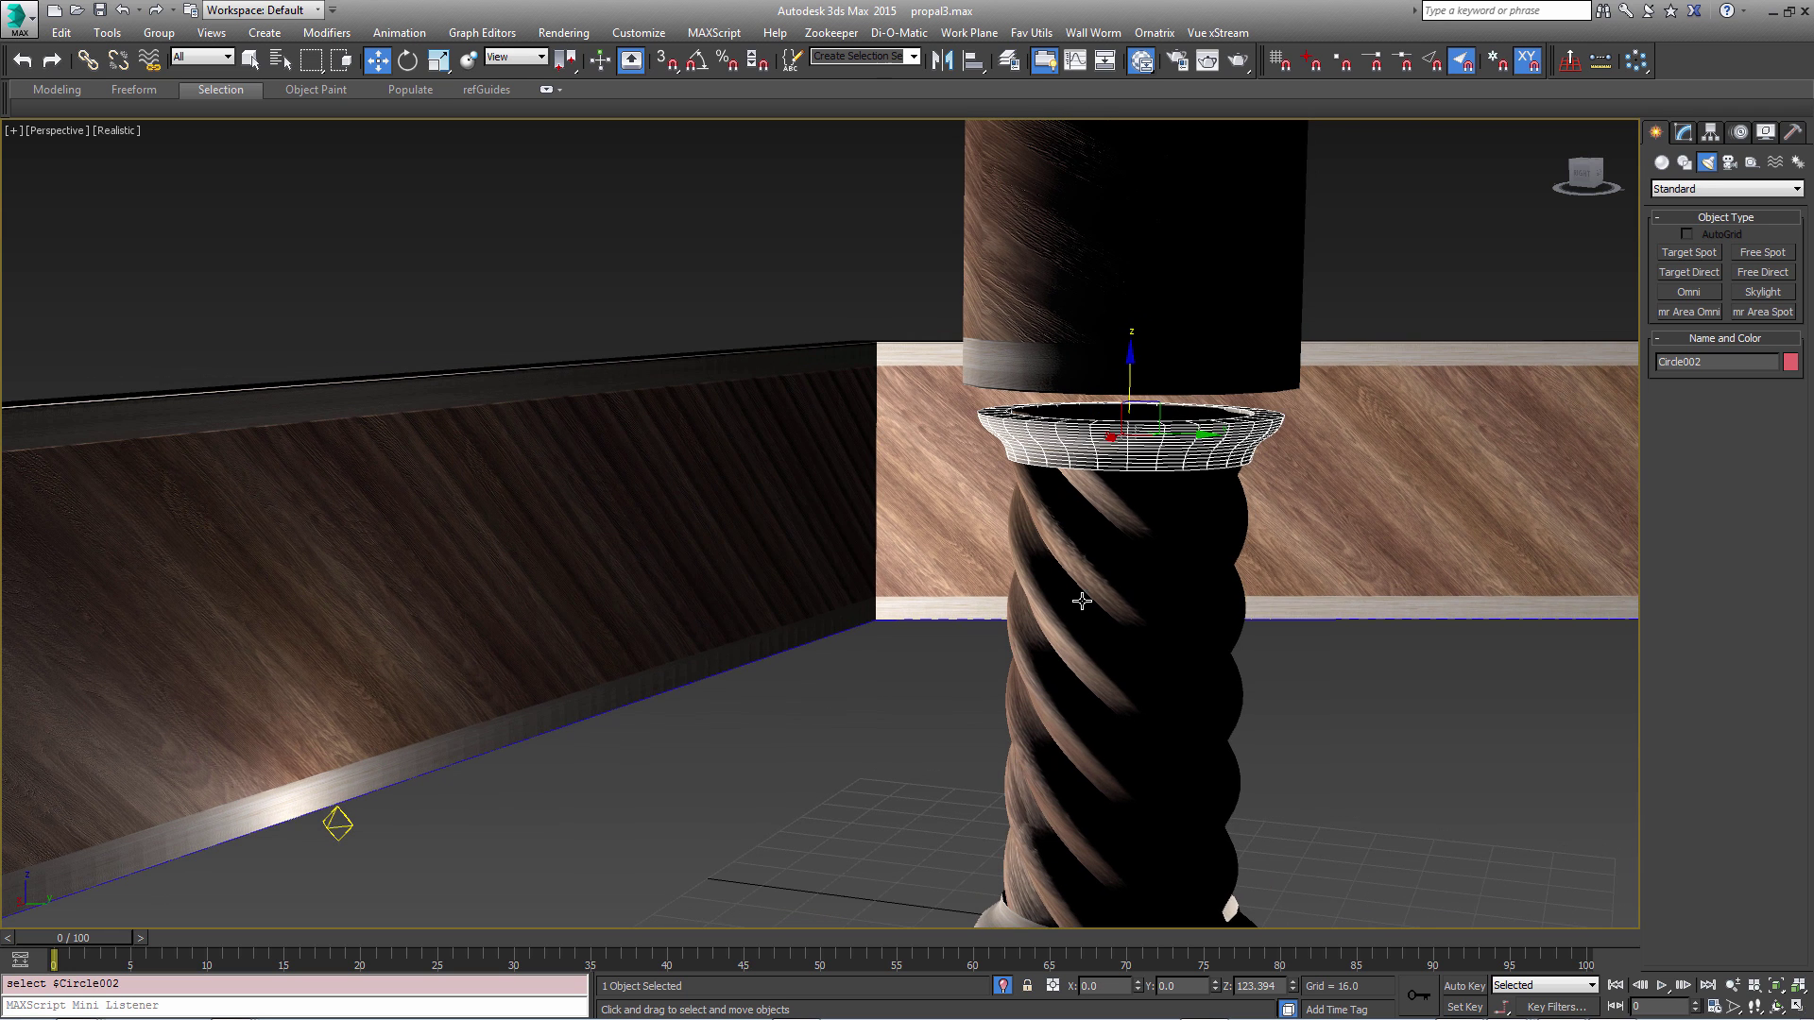
click(1165, 236)
scroll(1165, 235, down, 2)
scroll(1165, 235, down, 2)
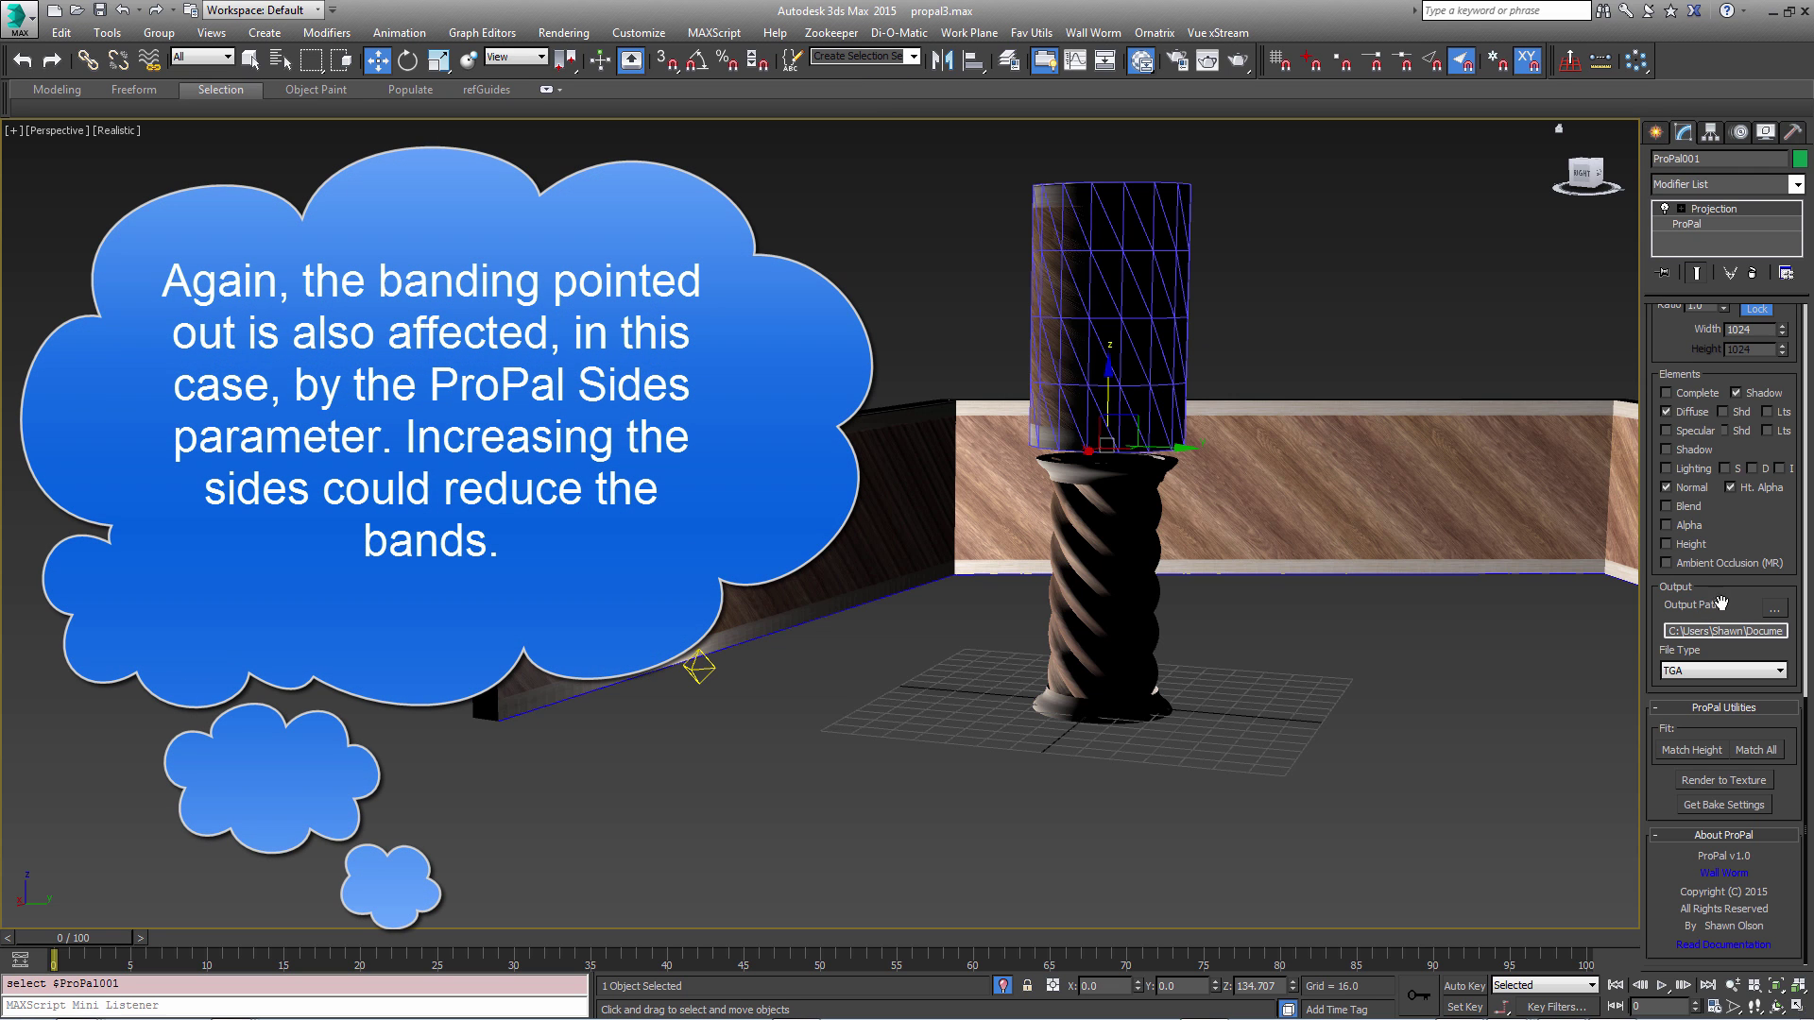
Move ProPal001 back down over the column and check its 1024 bake width.
scroll(1731, 605, up, 2)
scroll(1712, 510, up, 2)
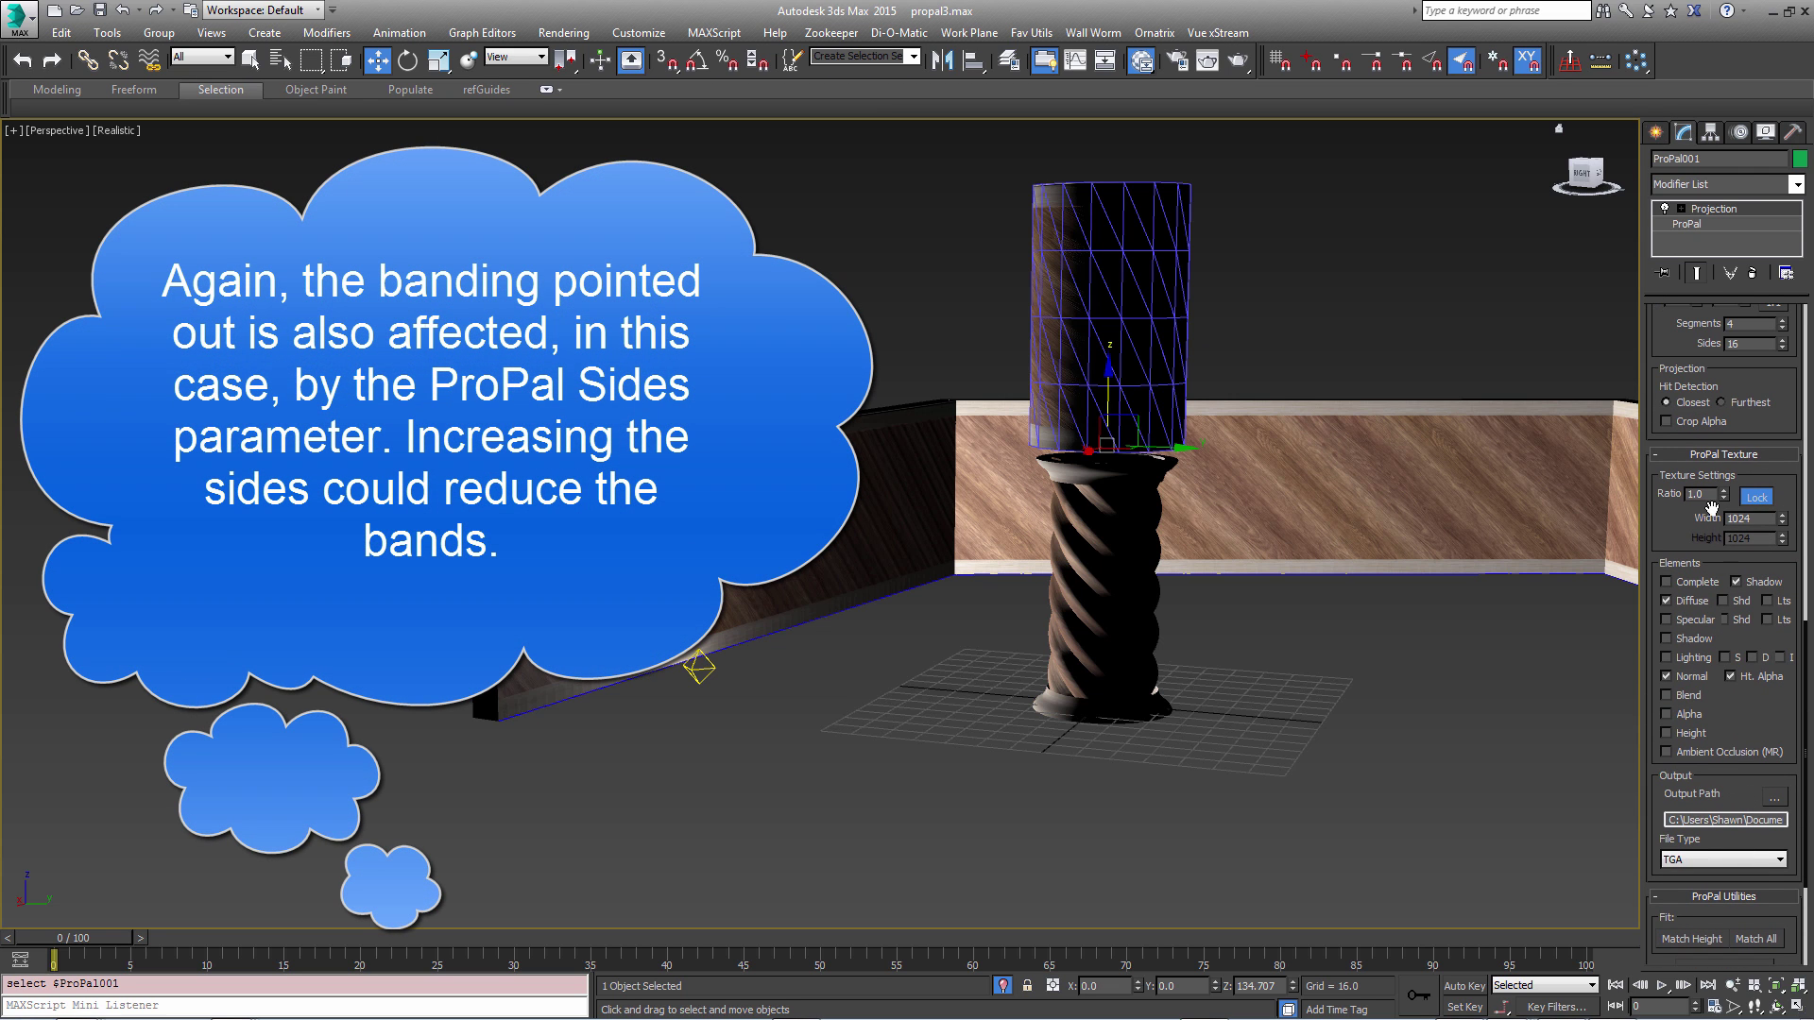
scroll(1710, 538, up, 1)
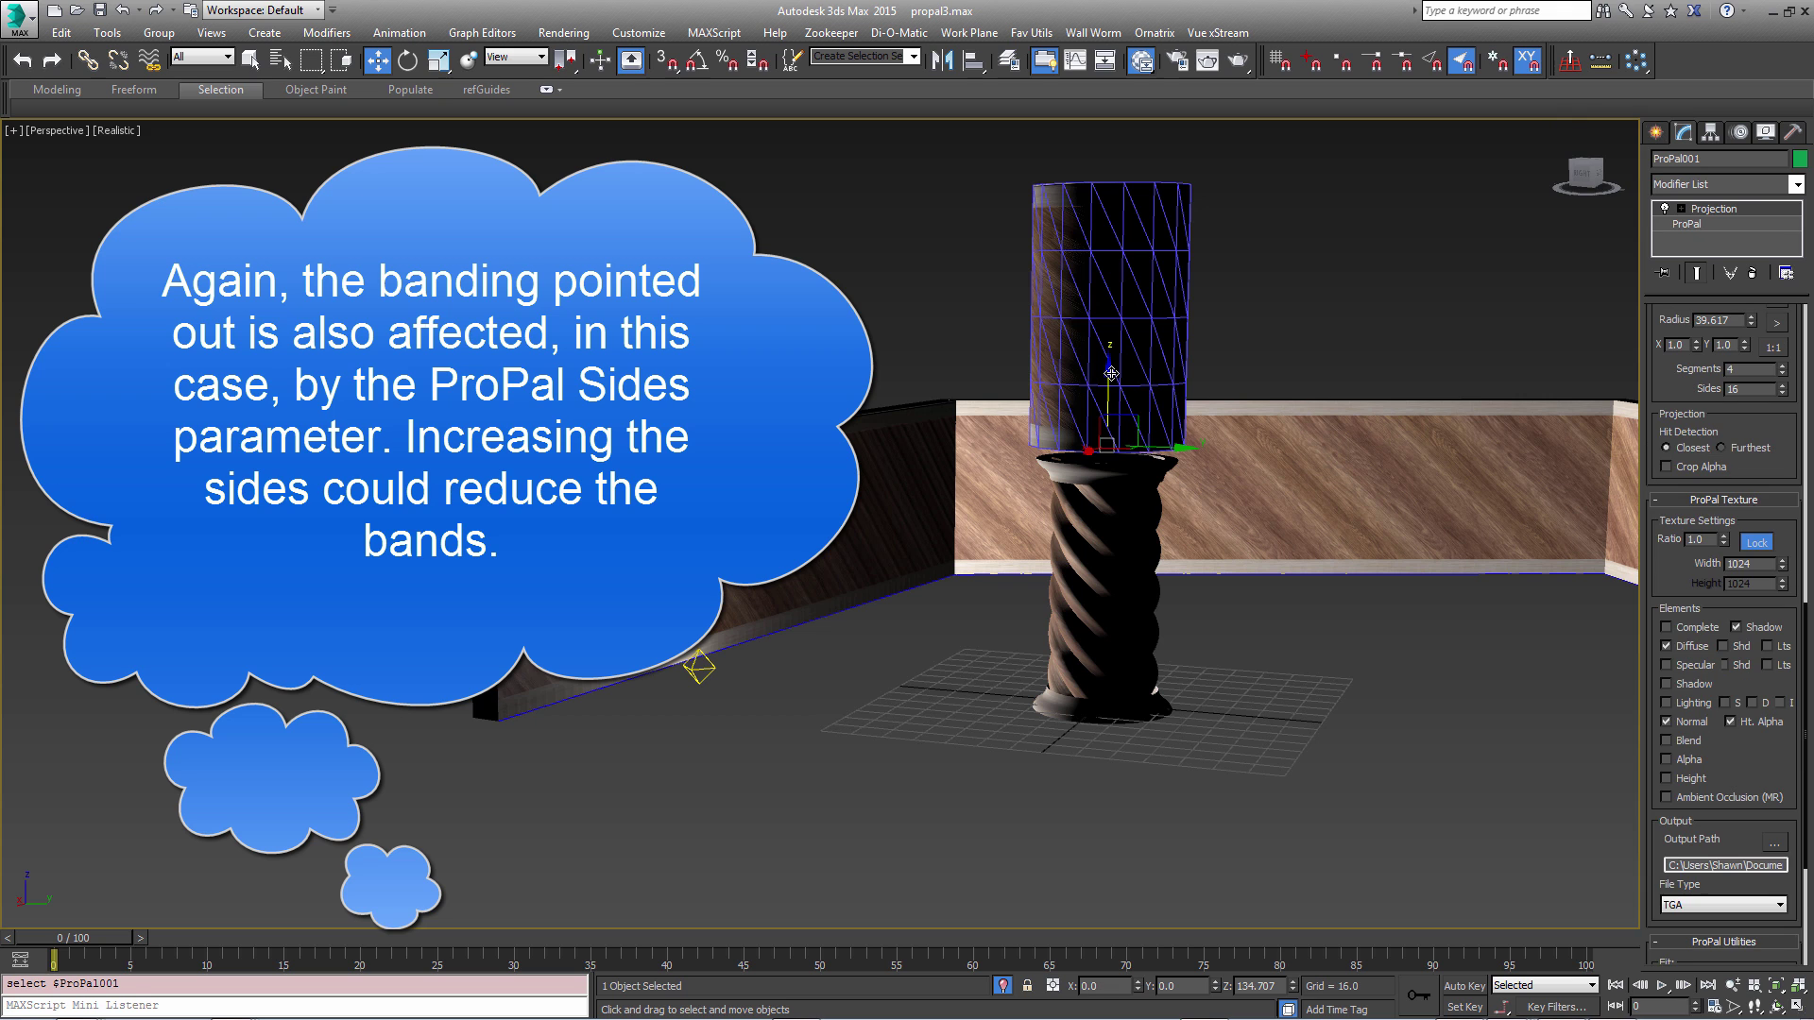
mouse_move(1111, 373)
mouse_down()
mouse_move(1102, 636)
mouse_move(1354, 667)
mouse_up()
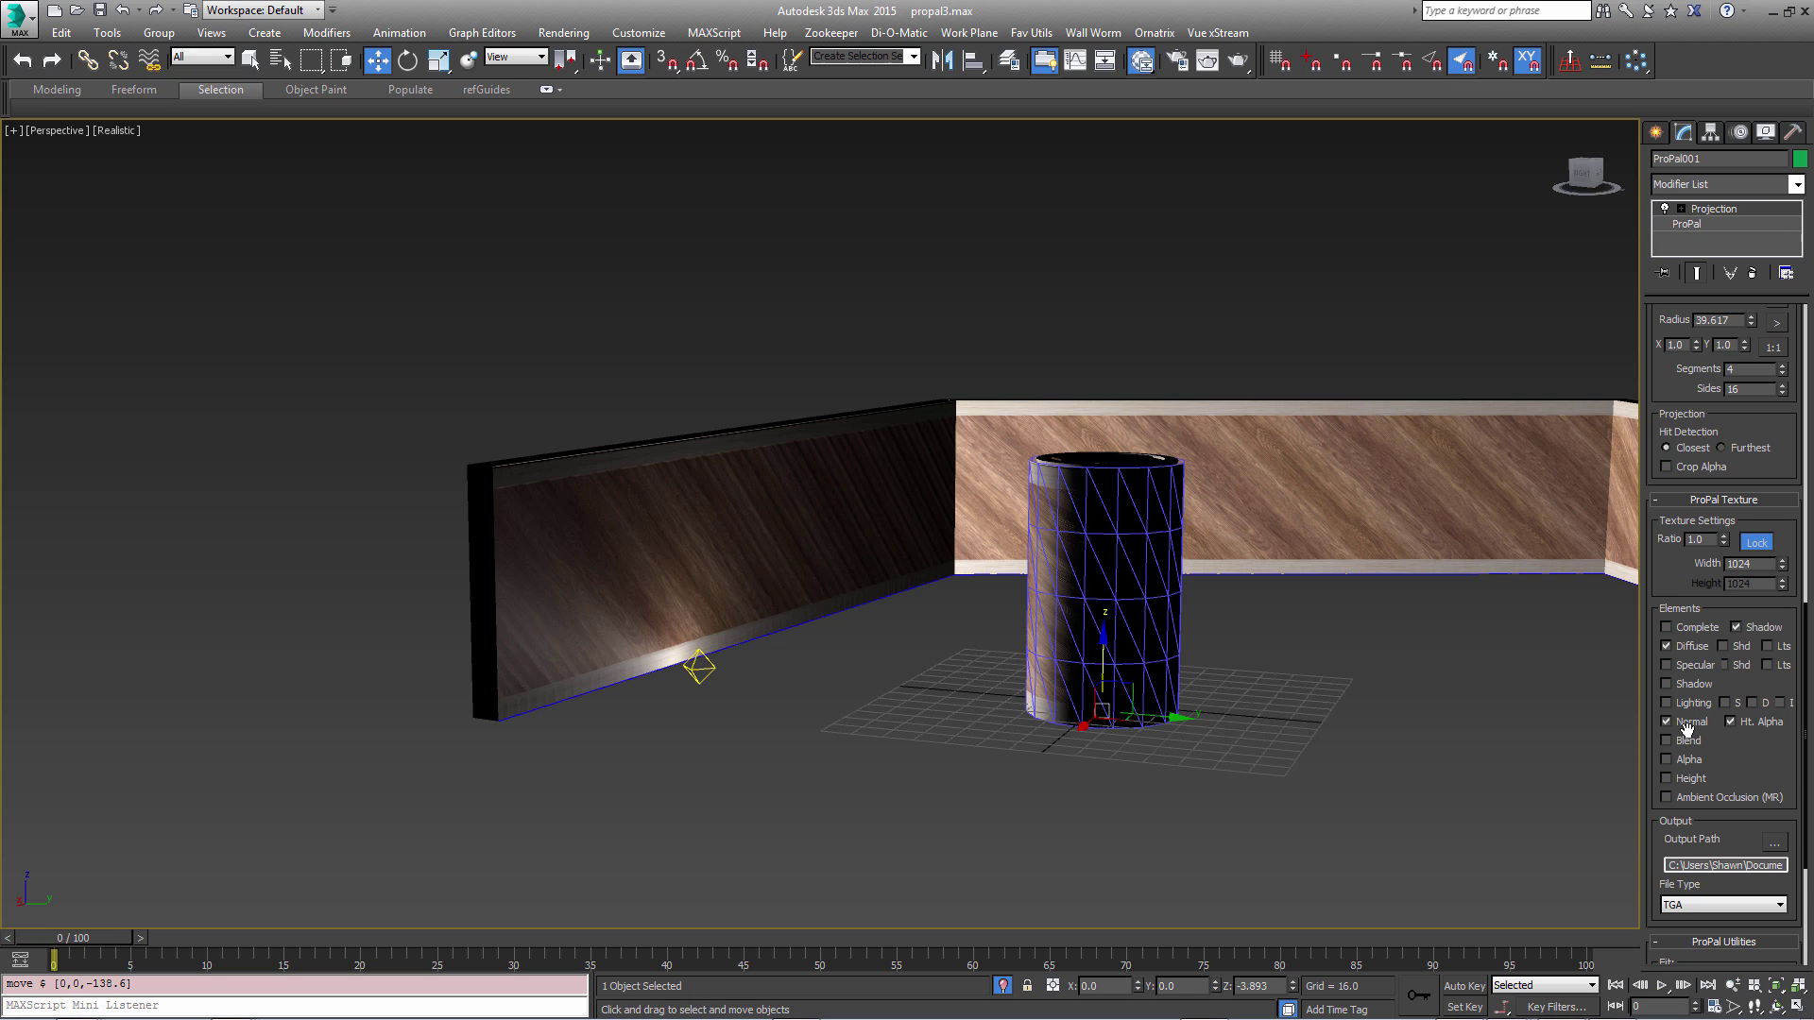
scroll(1720, 856, down, 2)
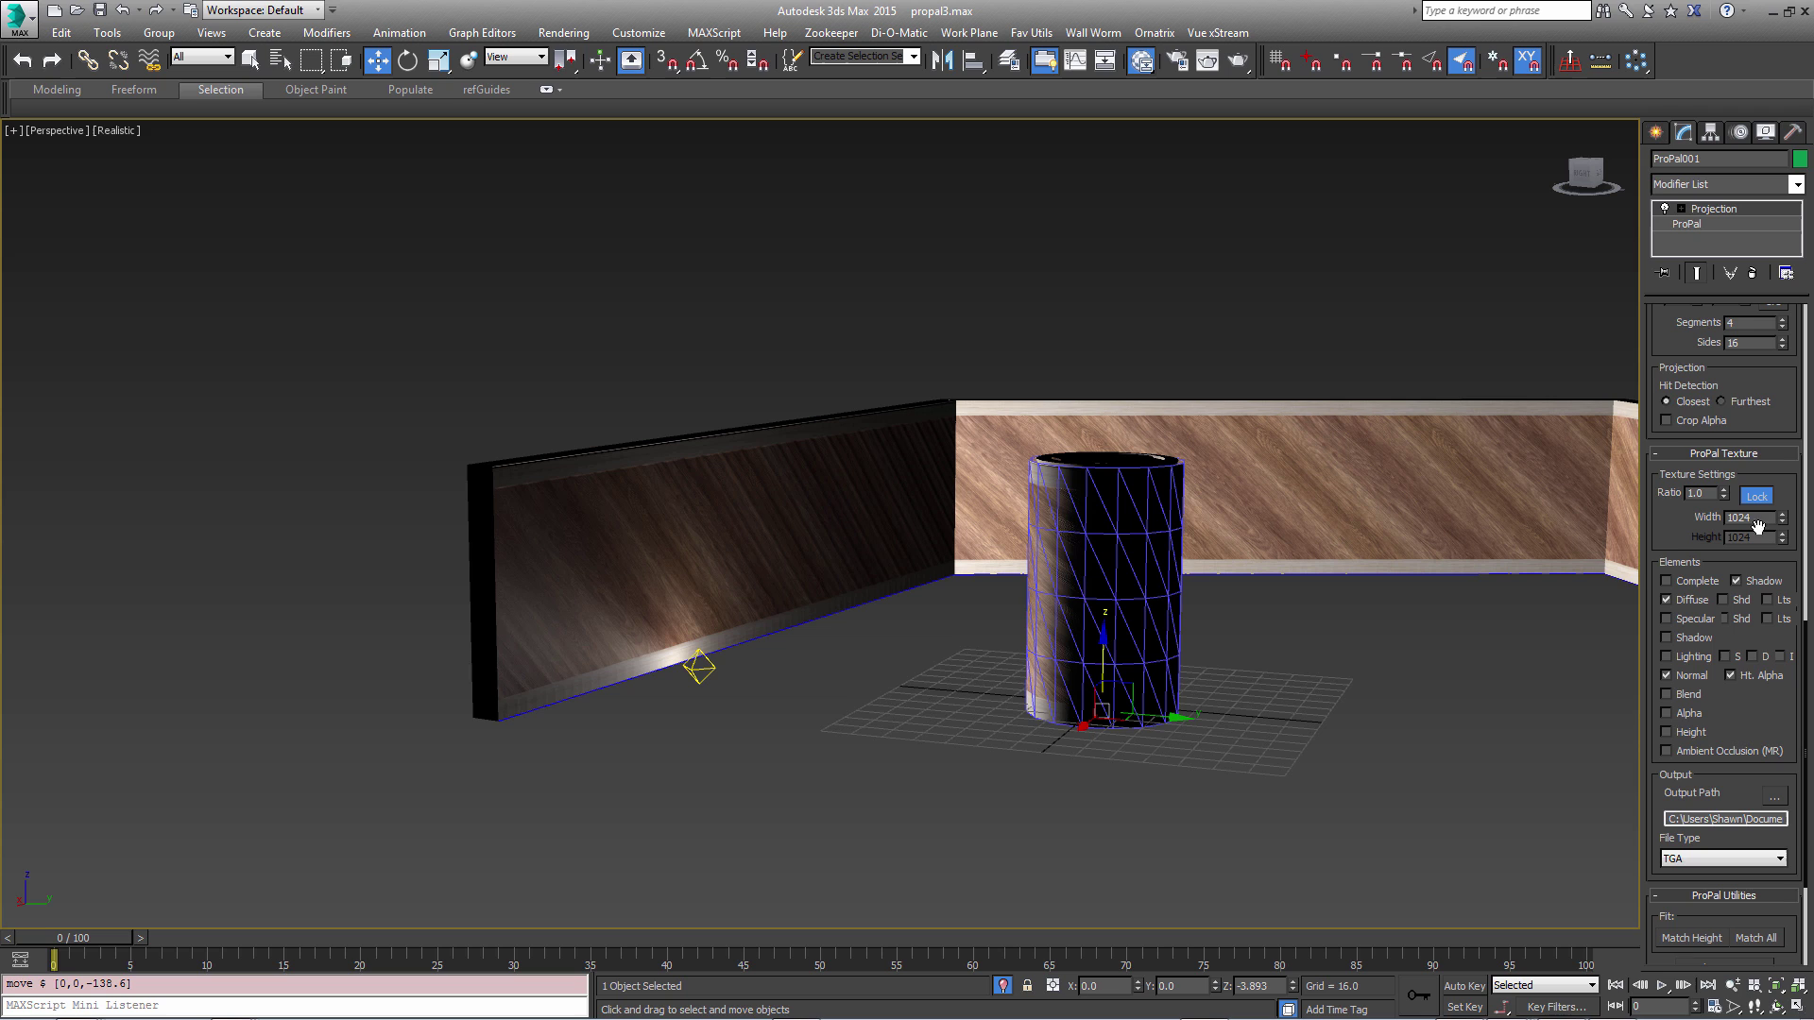
drag(1763, 519, 1661, 518)
scroll(1251, 665, up, 3)
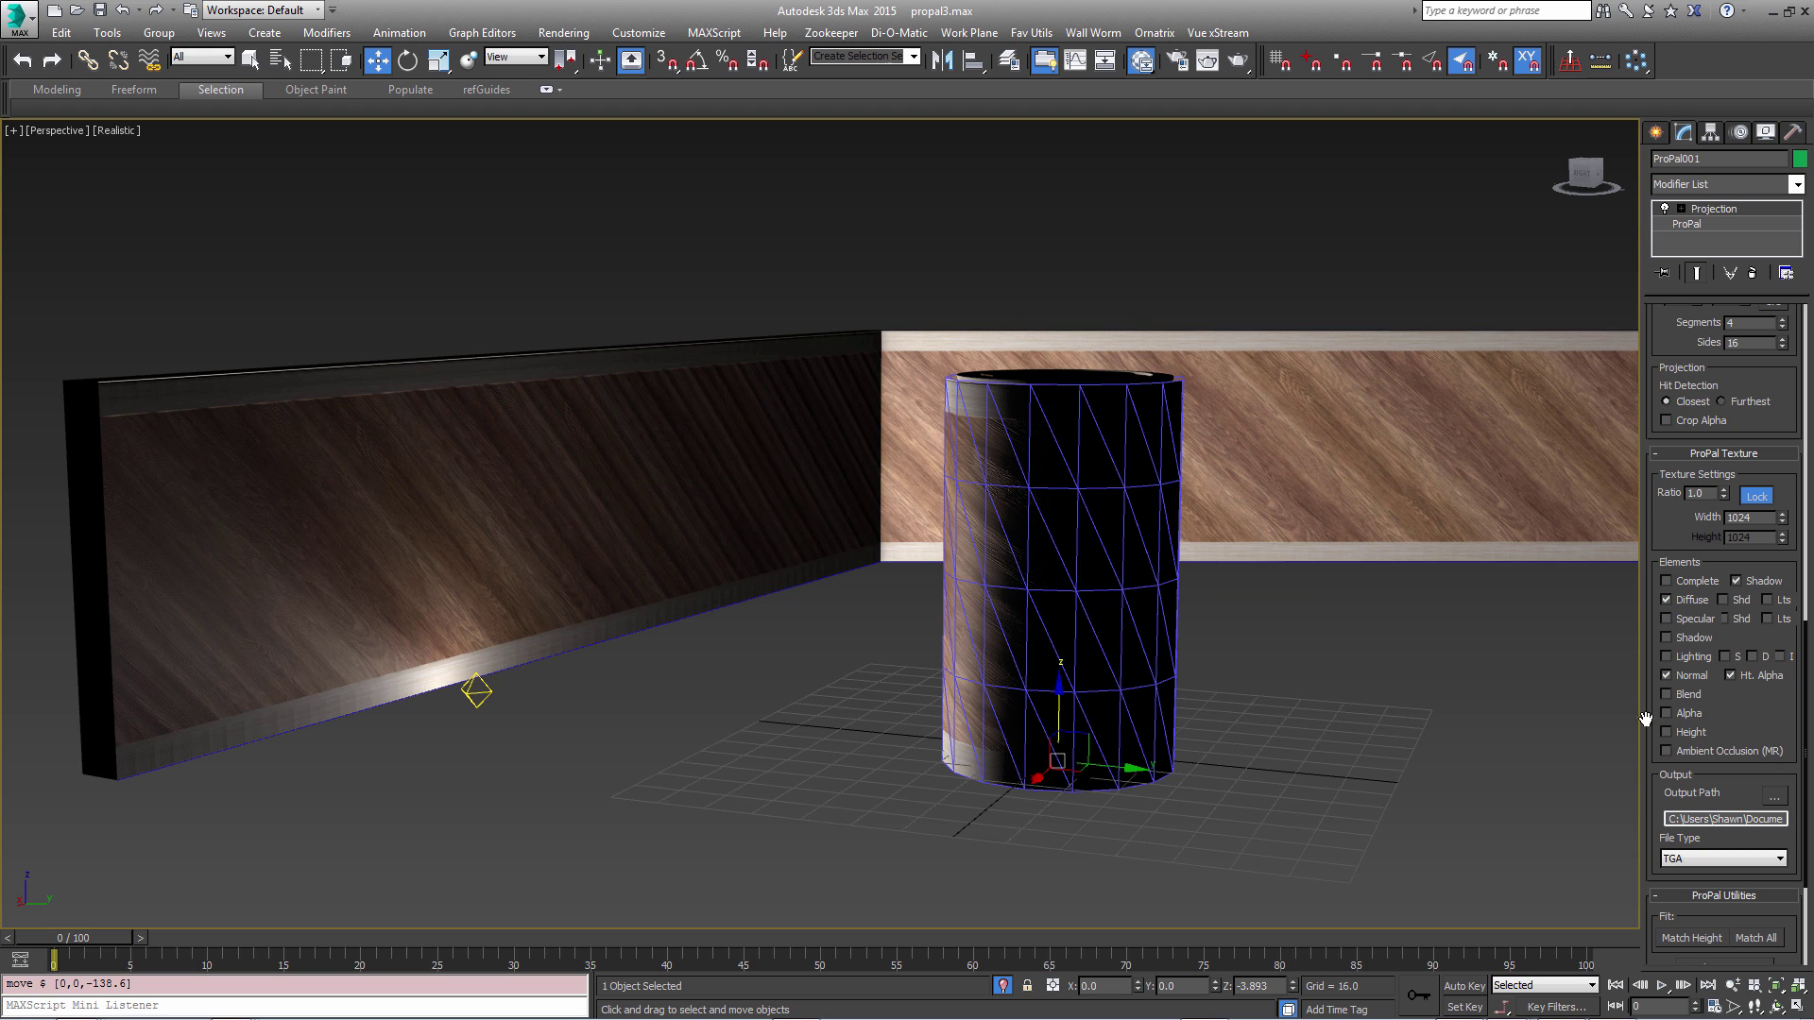
Open Render To Texture for the cylinder and bring up its Projection Options.
key(q)
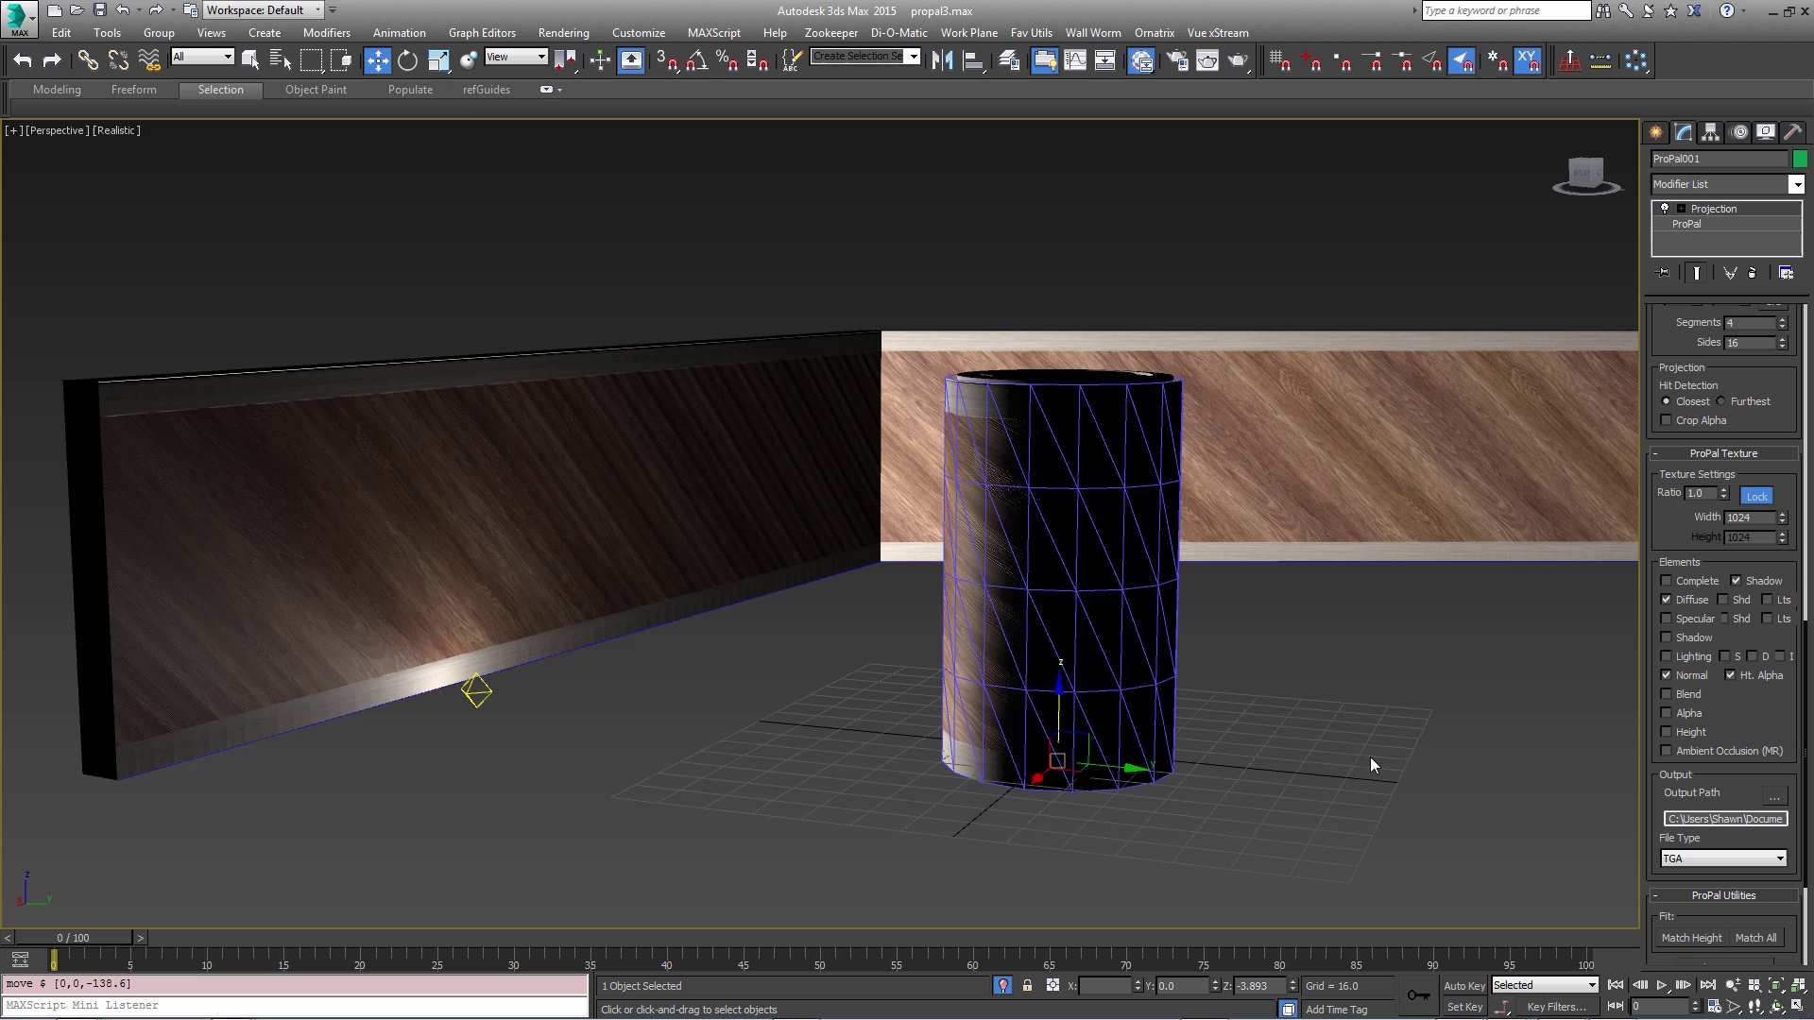
key(0)
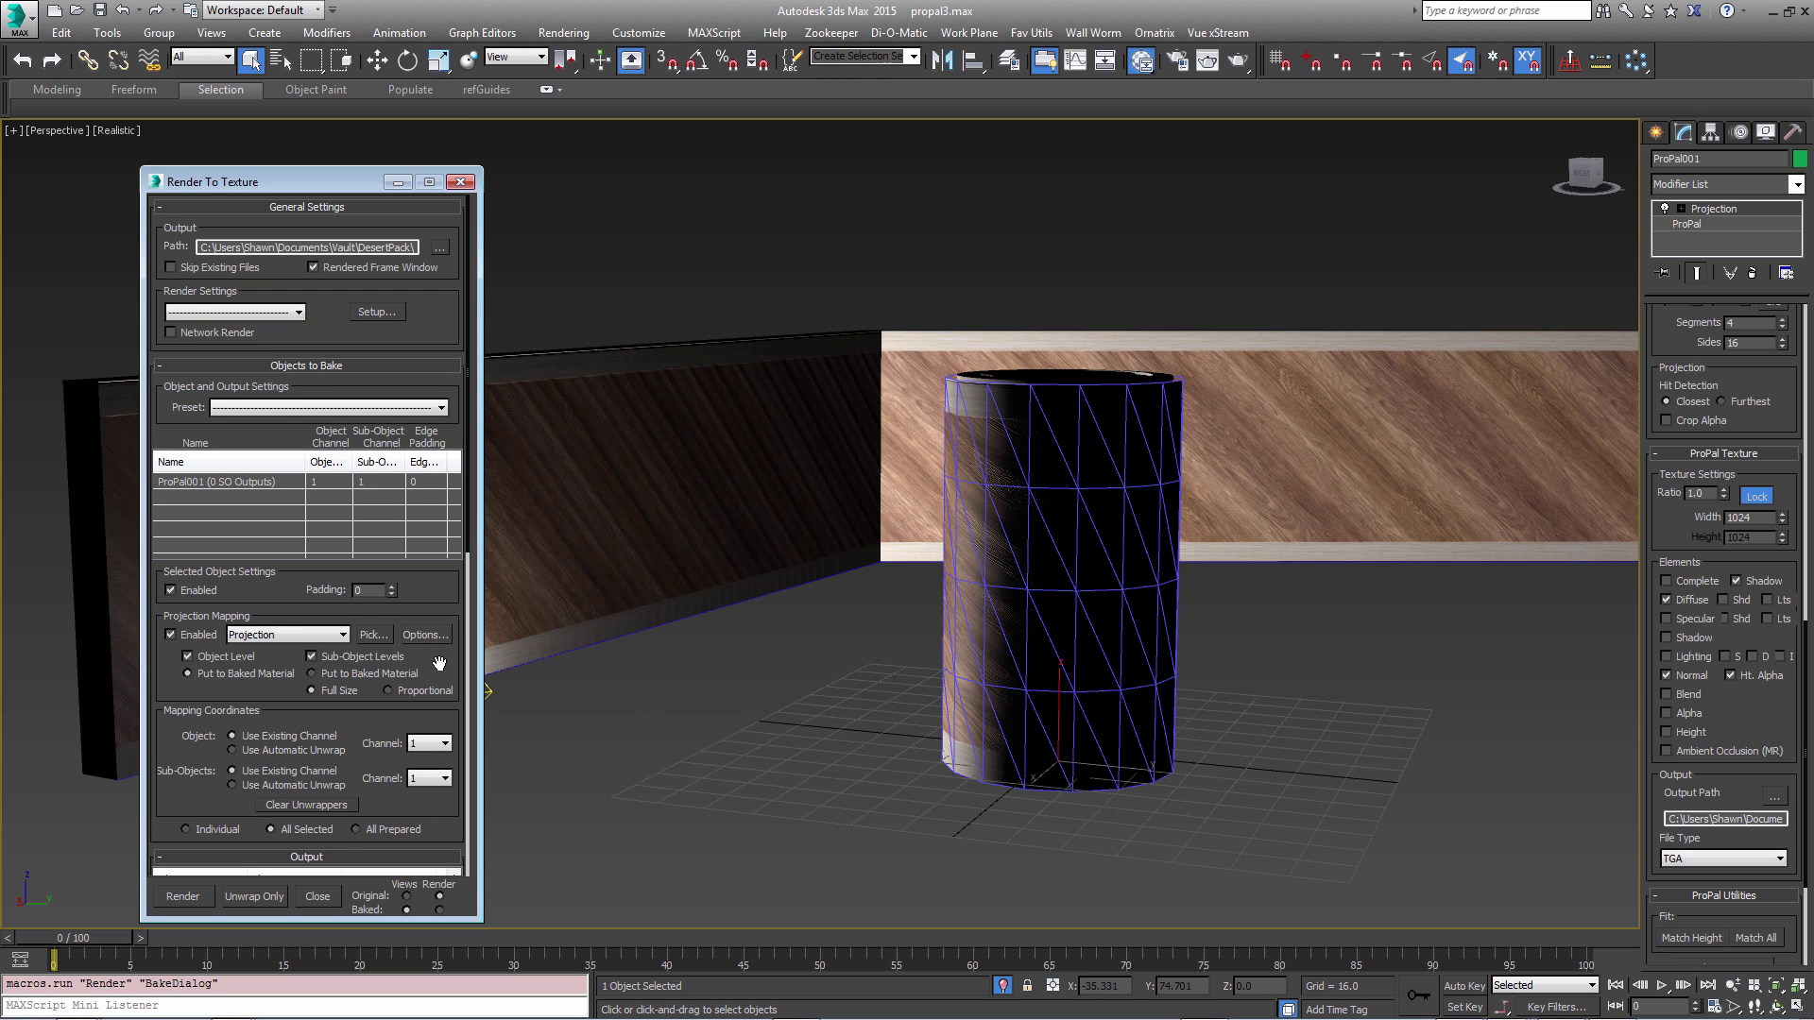
scroll(421, 586, down, 2)
scroll(399, 534, down, 1)
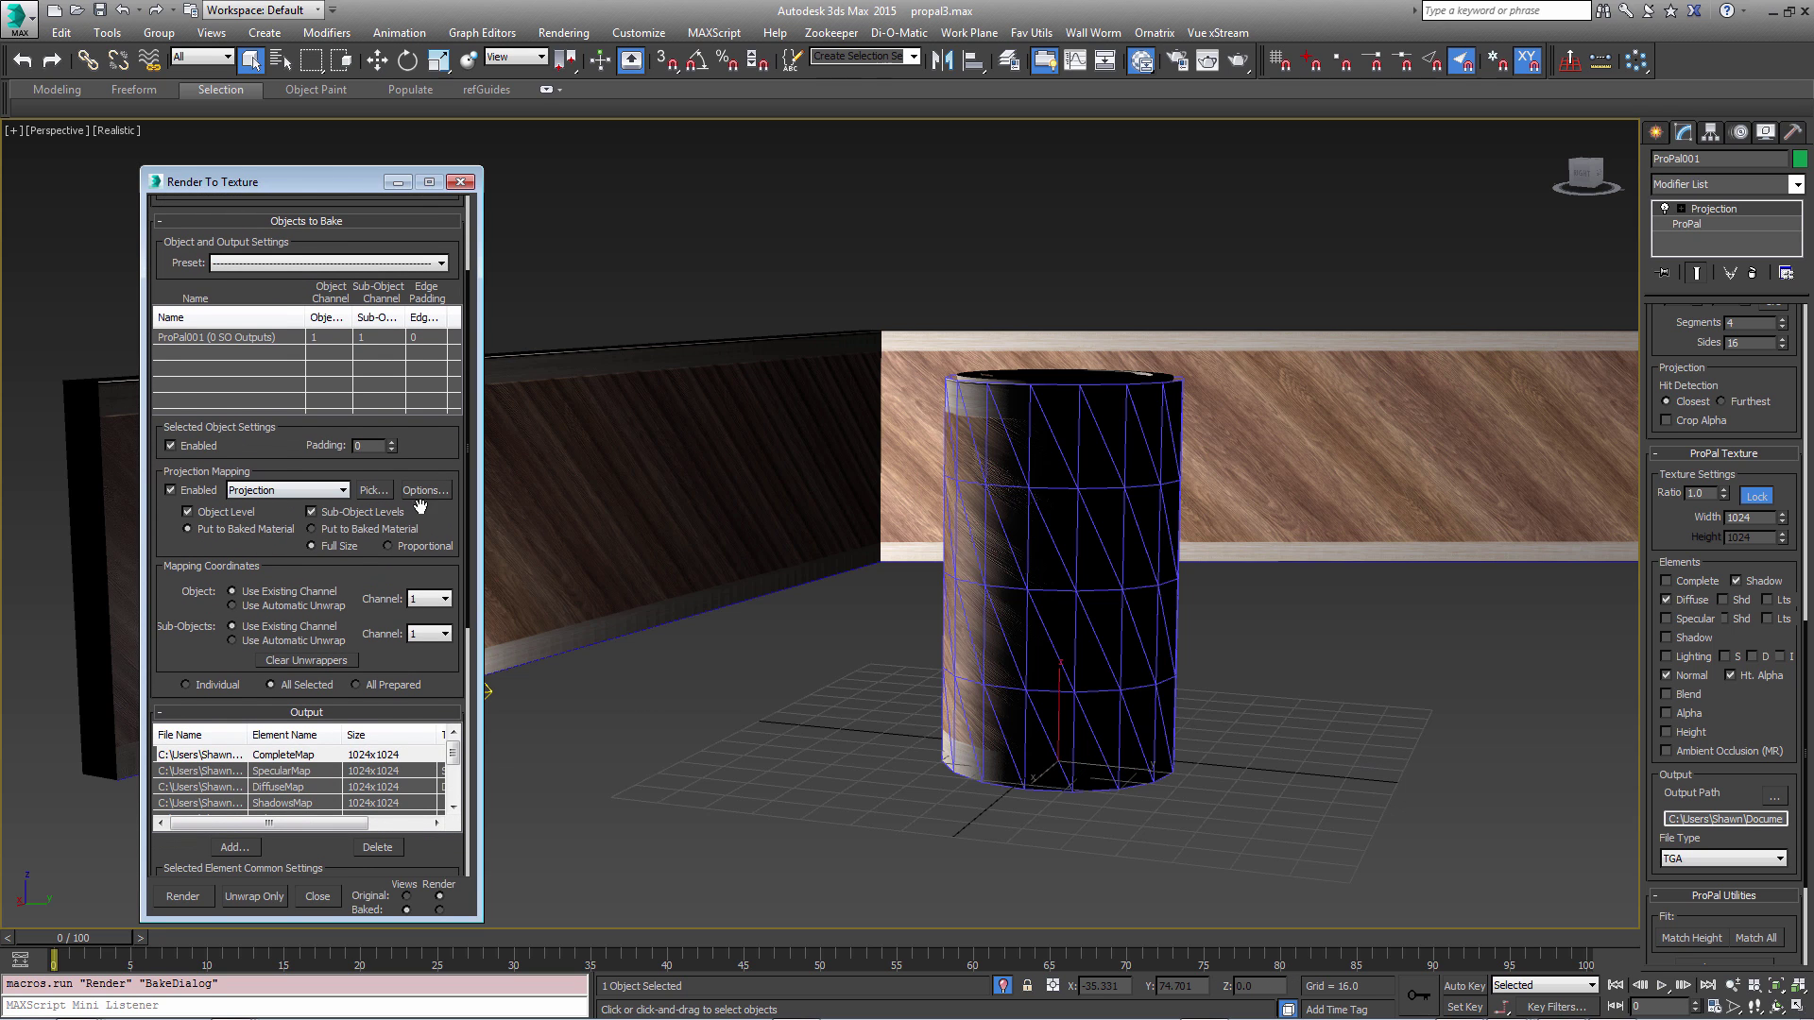
click(423, 493)
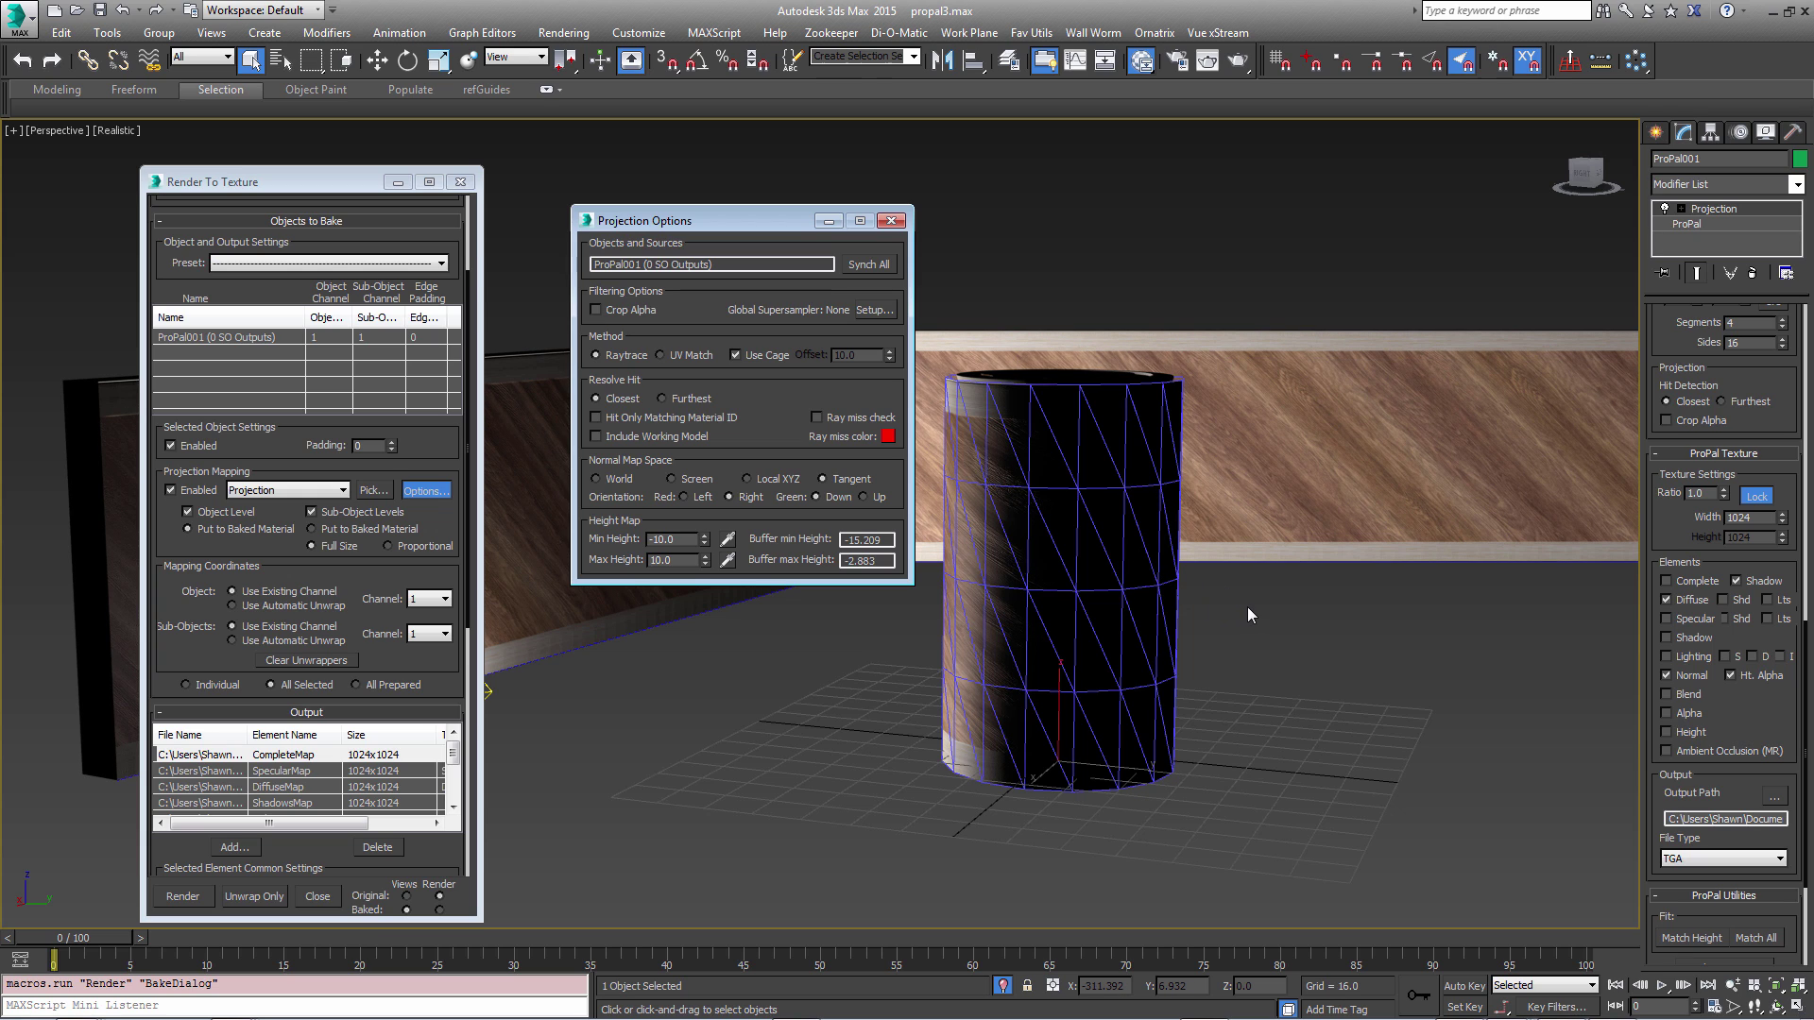
Select the SpecularMap element in the Output list to view its settings.
scroll(425, 667, down, 2)
scroll(425, 666, down, 3)
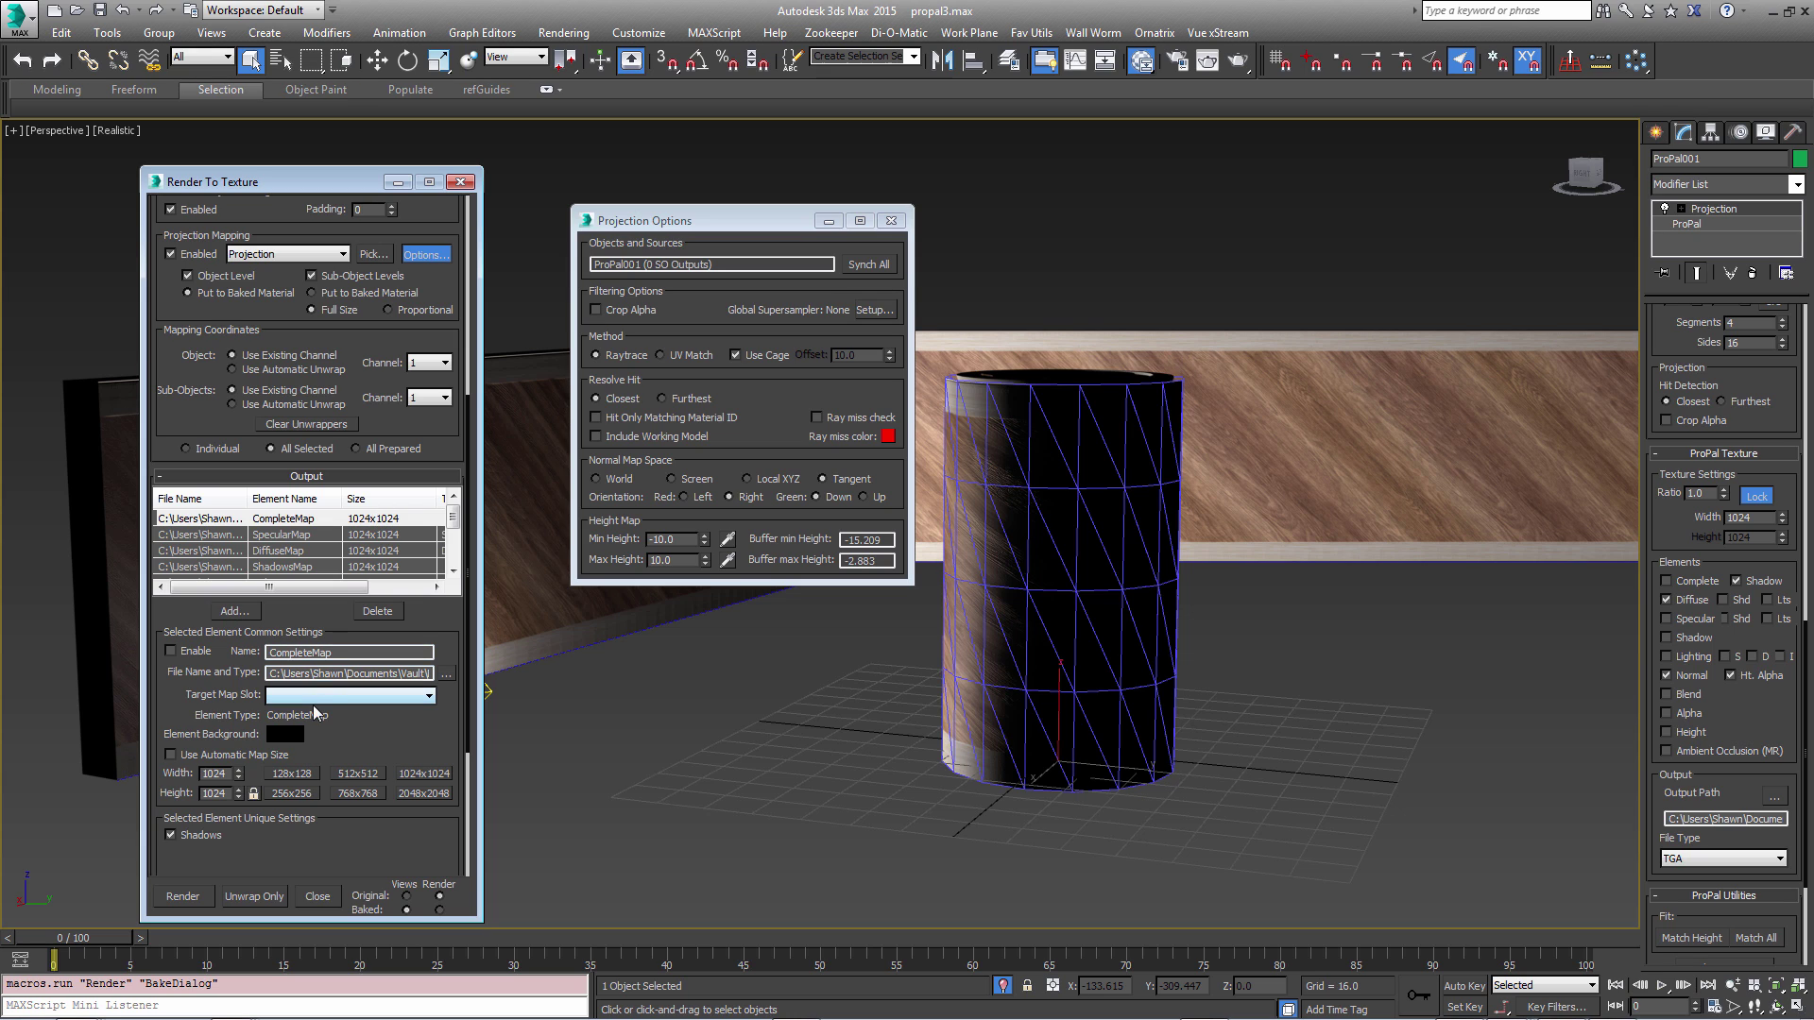
click(212, 536)
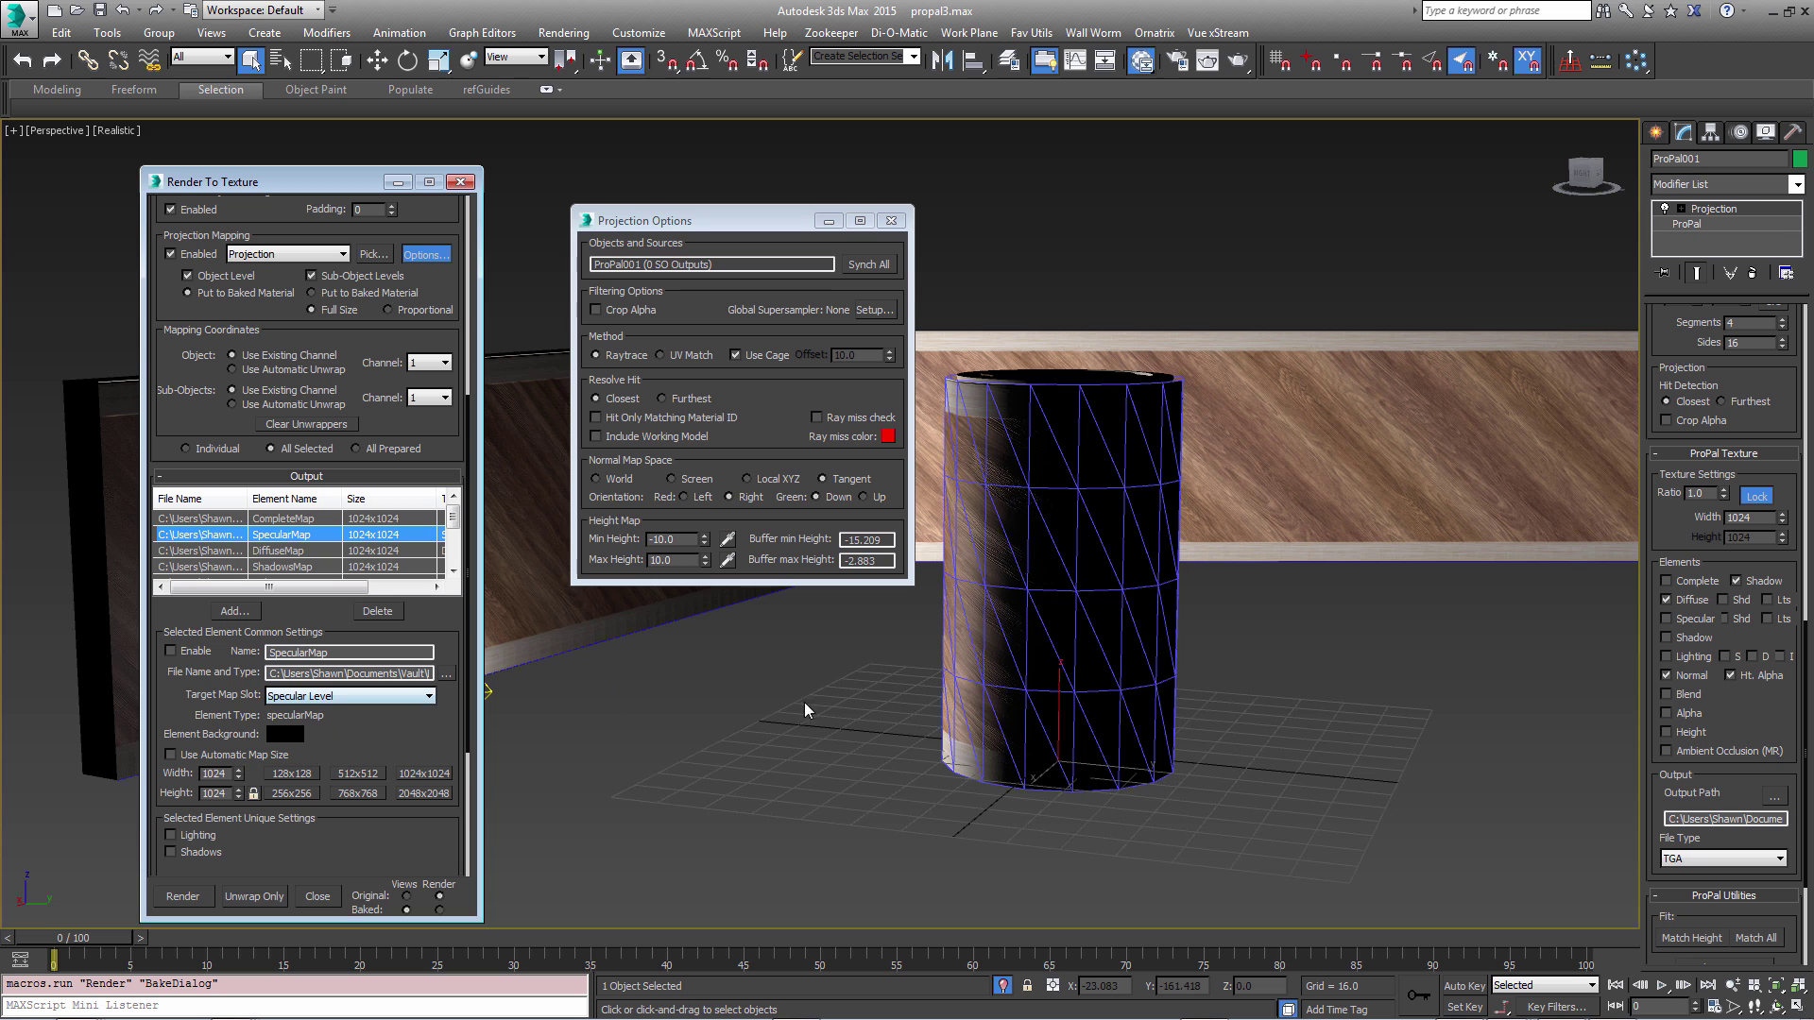
Close the Render To Texture and projection settings windows.
key(0)
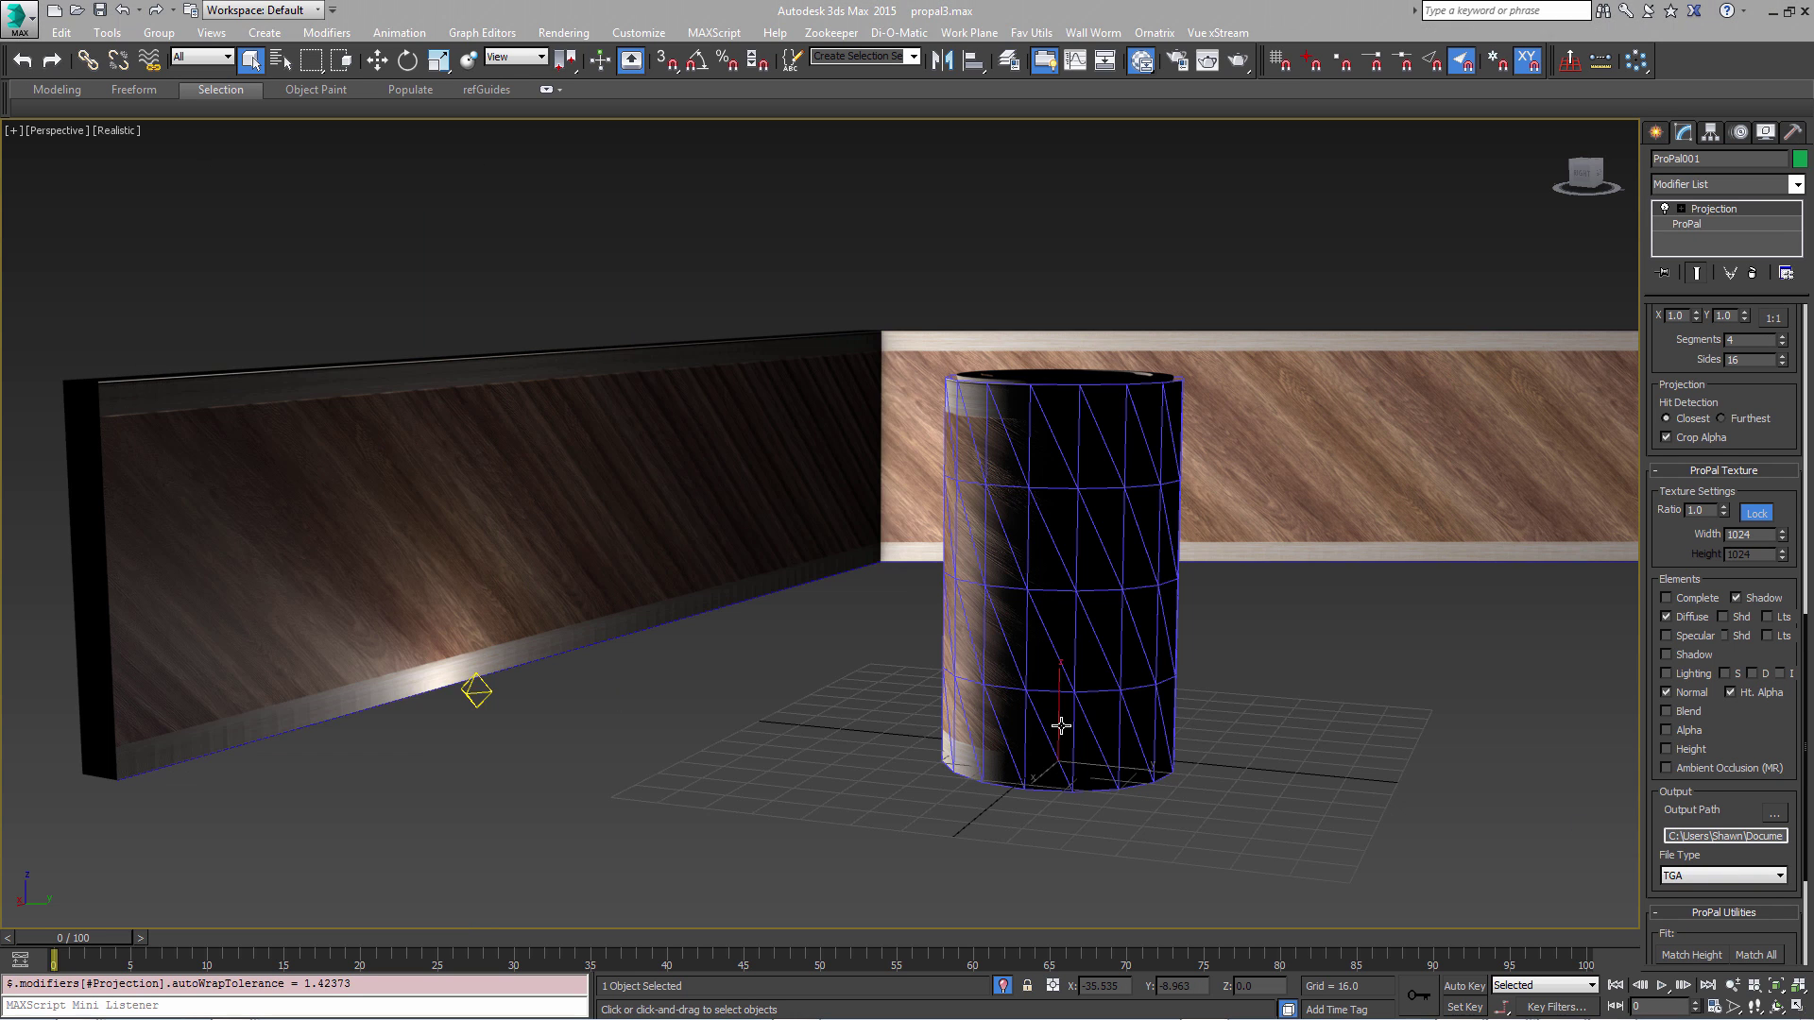
scroll(1058, 718, up, 3)
scroll(1073, 689, up, 2)
scroll(1081, 679, up, 3)
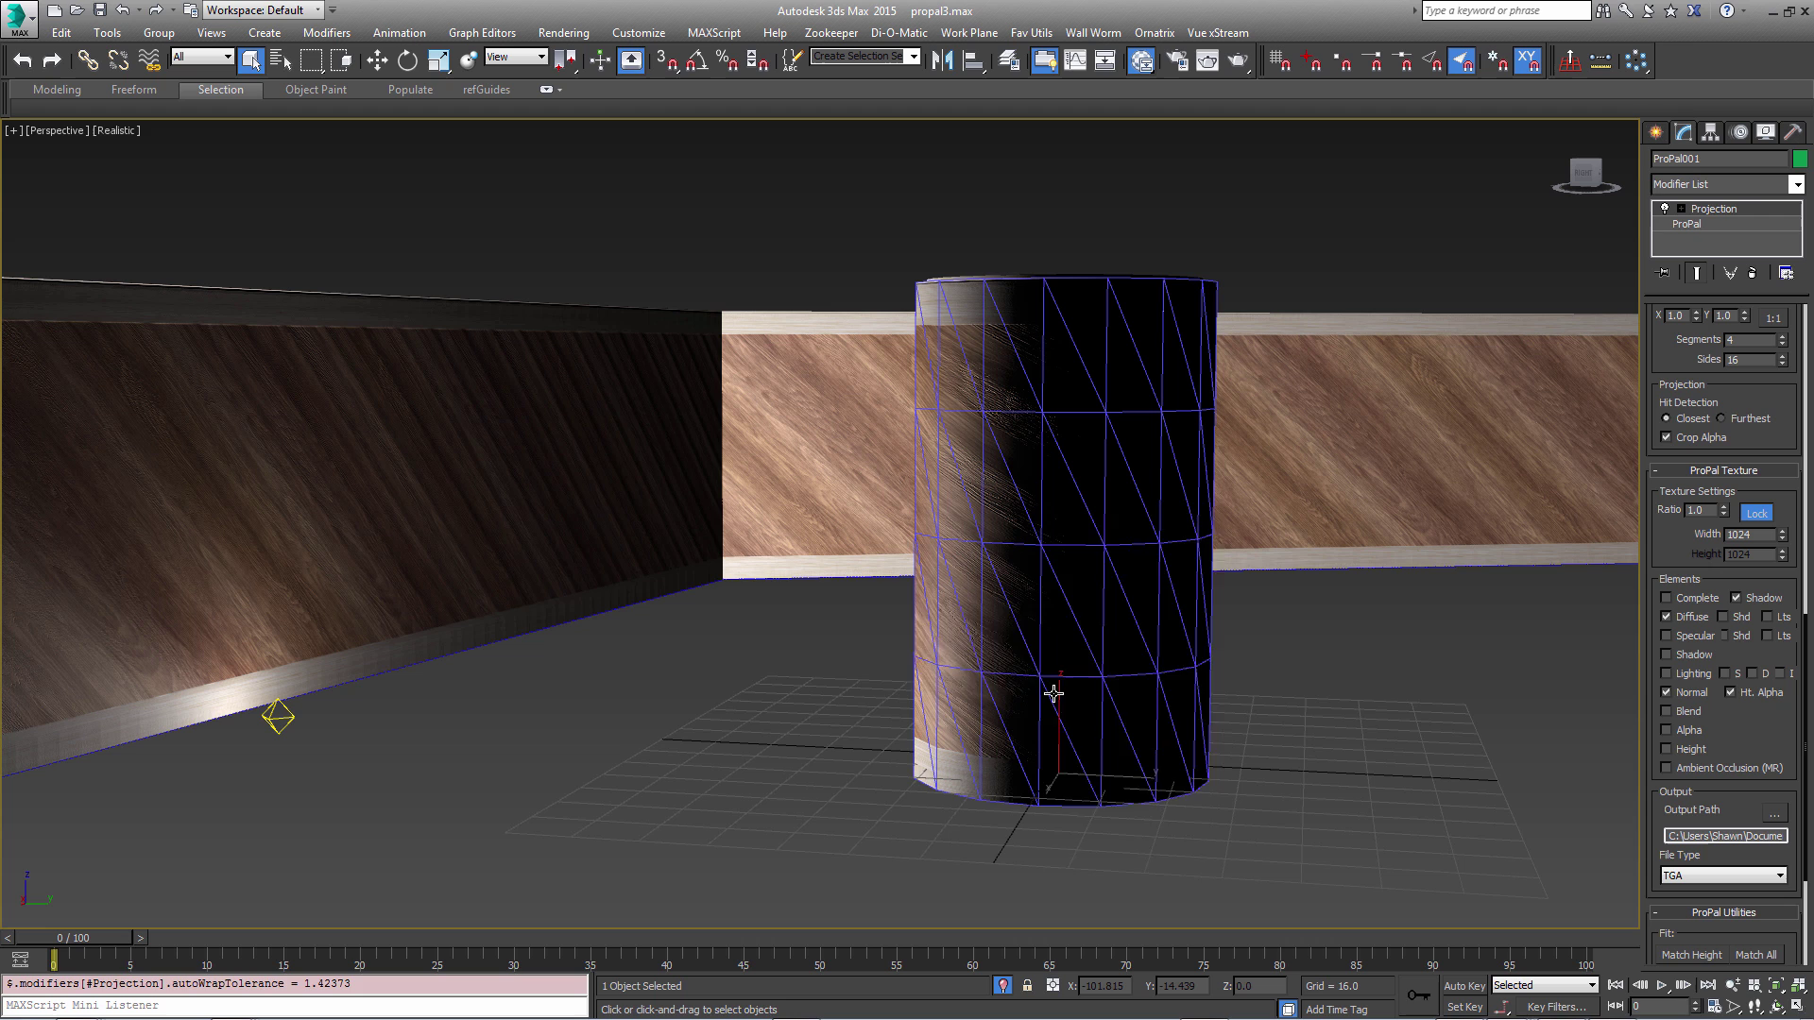
Move the projection cylinder along Y so it stands beside the twisted column.
right_click(1049, 691)
click(1134, 720)
drag(1131, 781, 1394, 796)
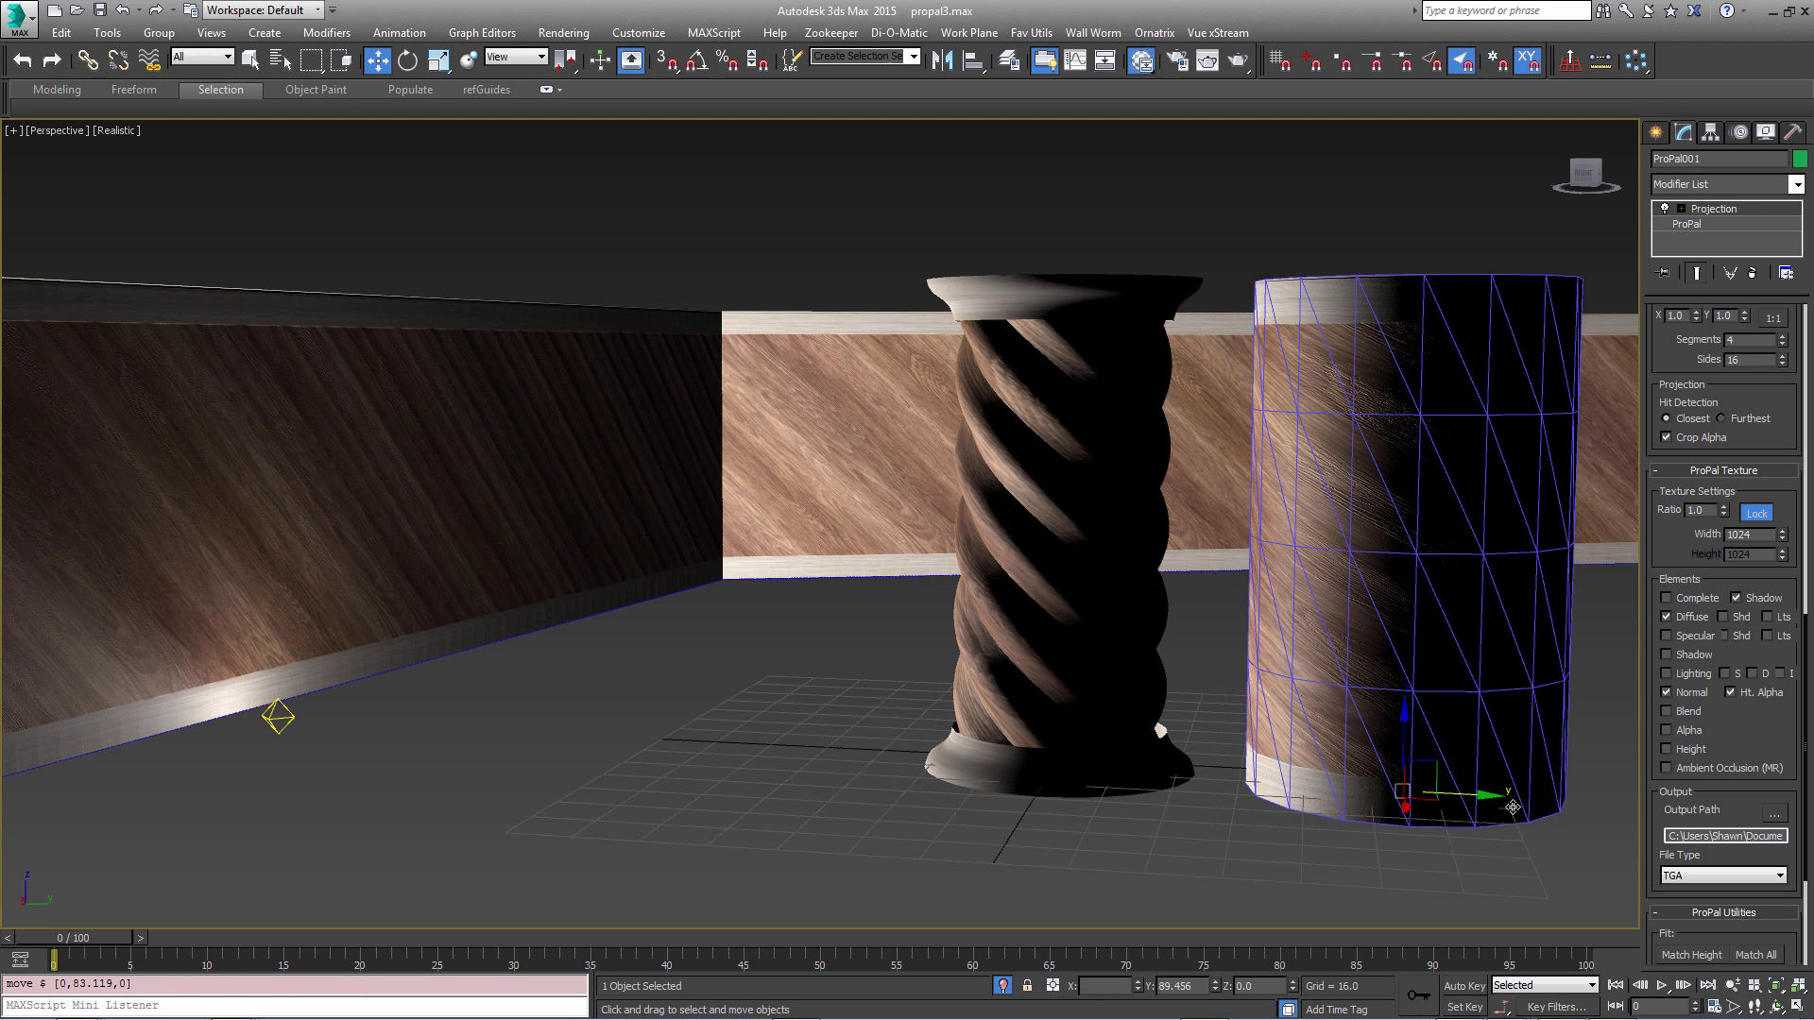